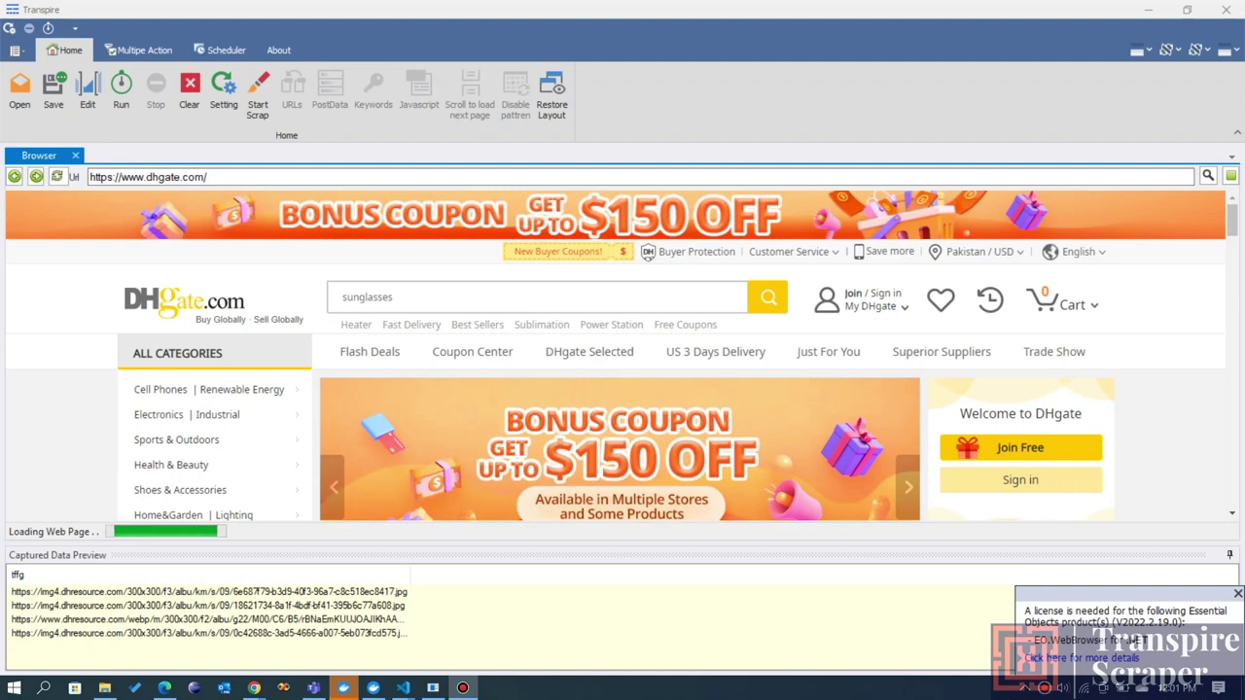
pyautogui.hotkey('alt', 'Tab')
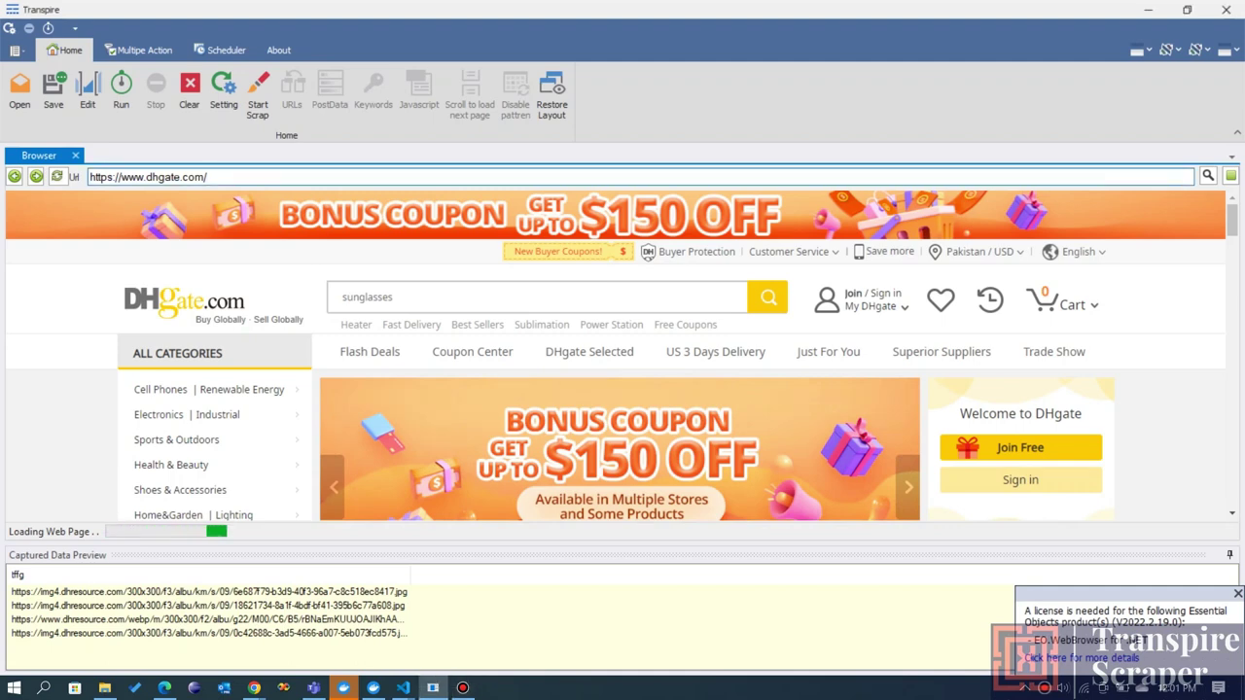
pyautogui.press('Return')
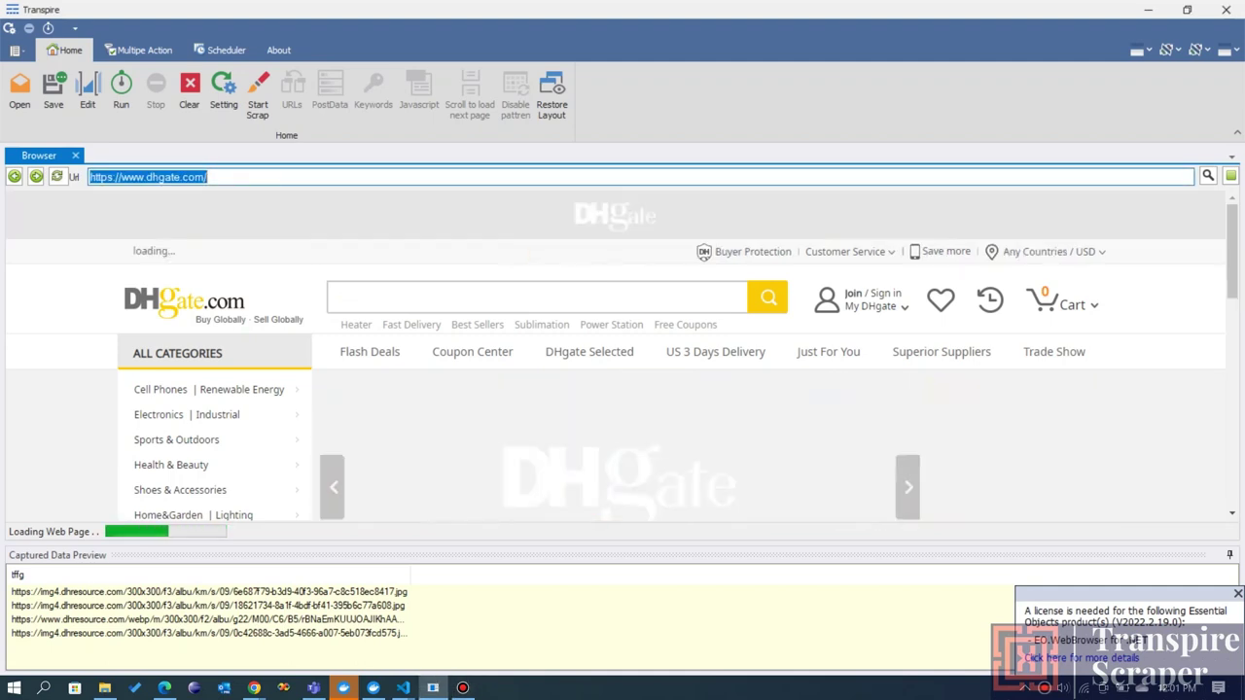
pyautogui.scroll(-2, 616, 355)
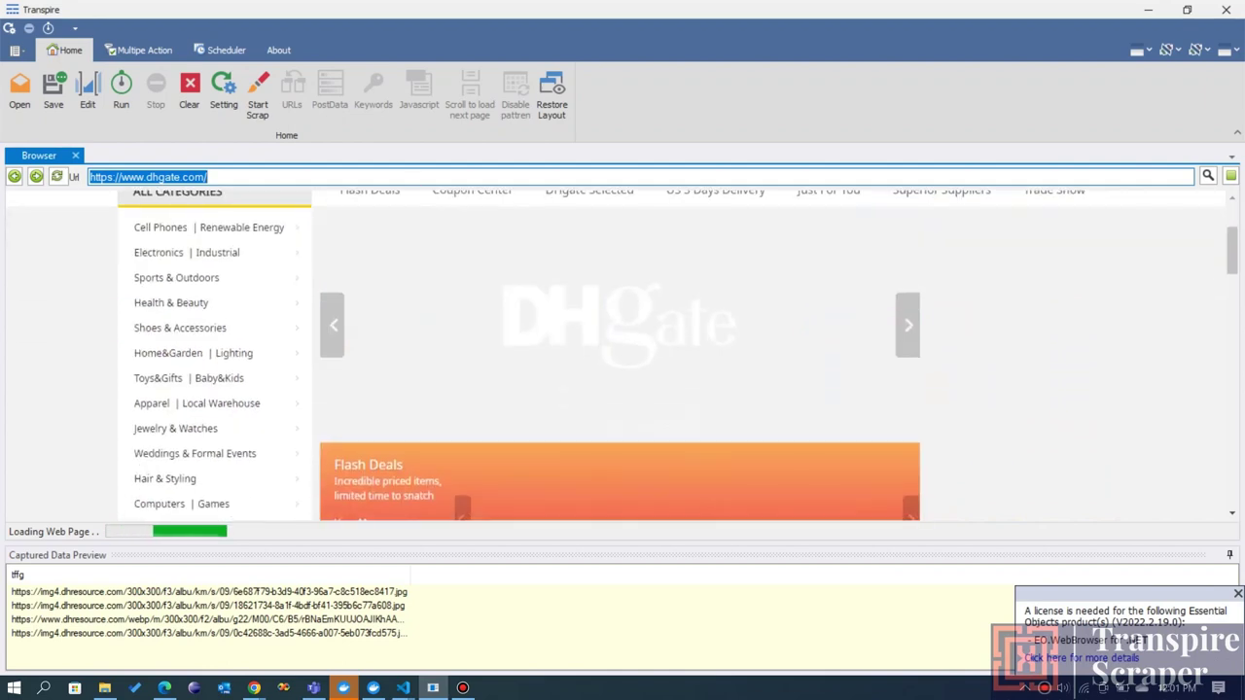
pyautogui.moveTo(160, 228)
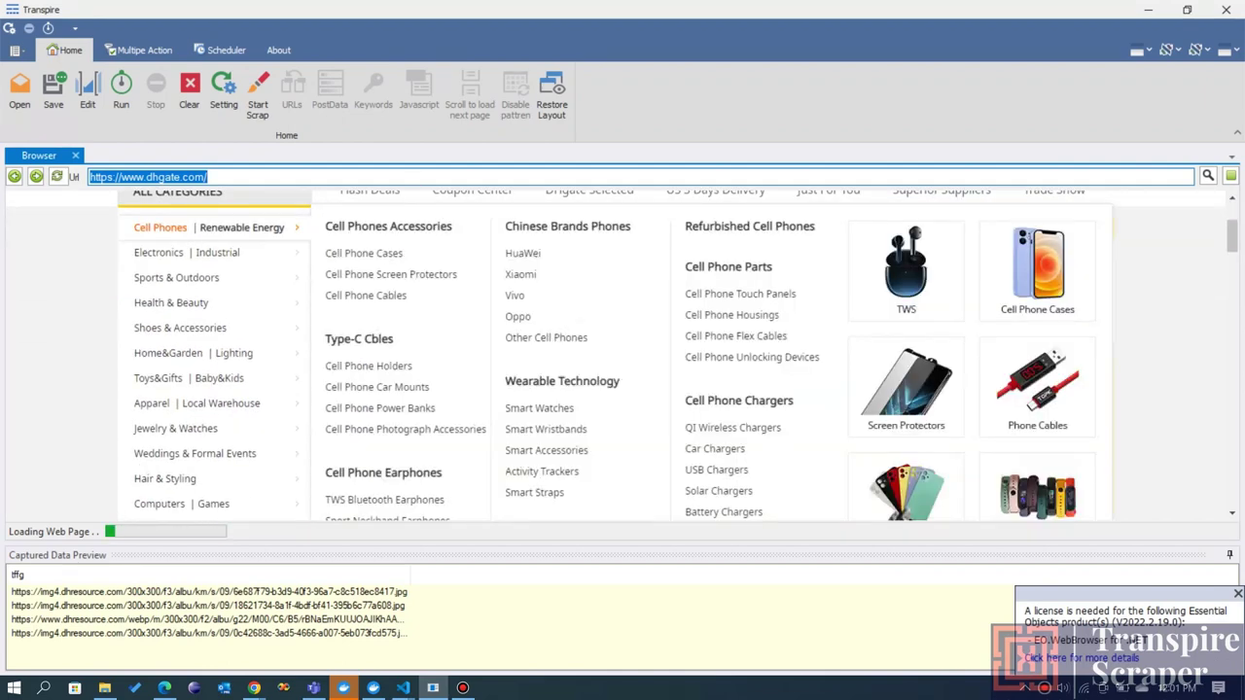
pyautogui.click(522, 253)
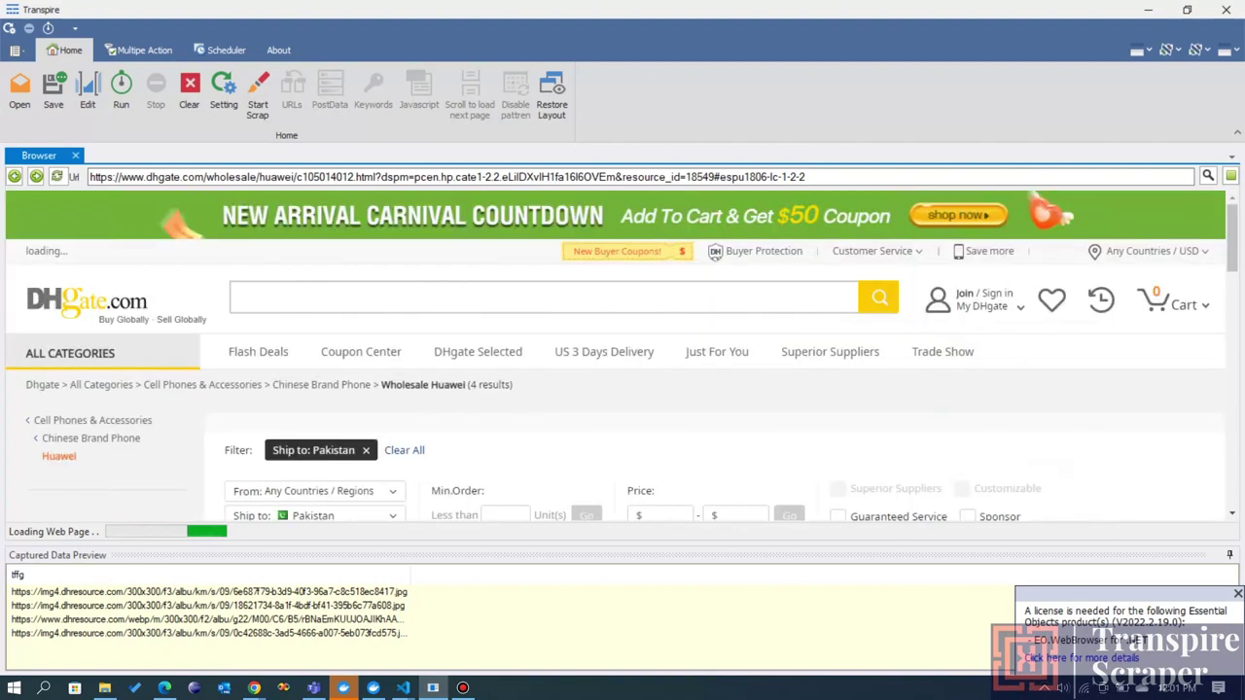
# - Examine the Huawei wholesale listing, including its filters, products and customer reviews
pyautogui.scroll(-3, 615, 355)
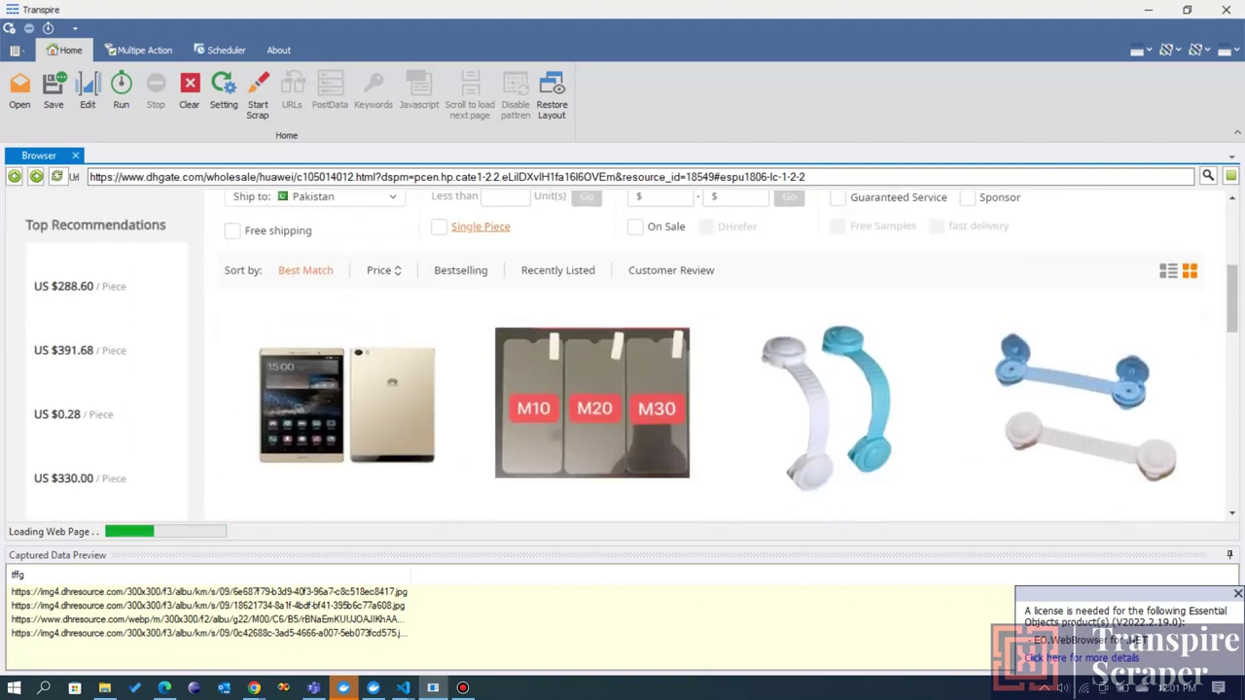
pyautogui.scroll(-2, 615, 355)
pyautogui.scroll(-1, 615, 355)
pyautogui.scroll(-3, 615, 355)
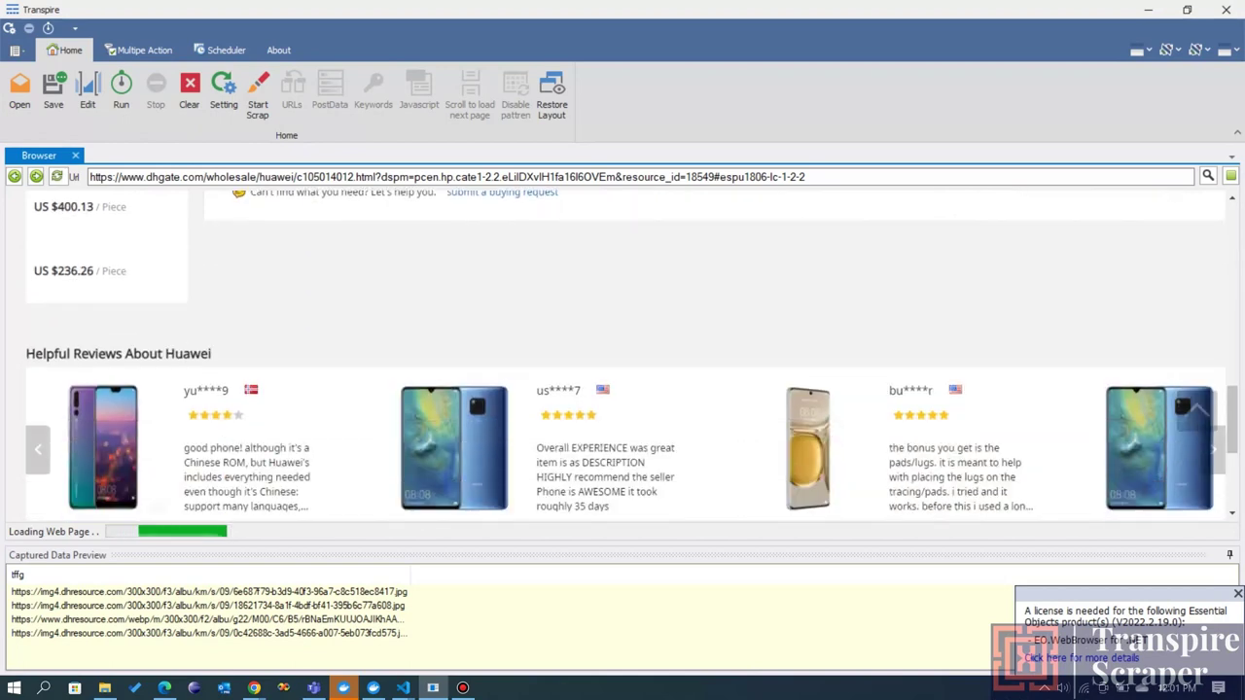
pyautogui.scroll(2, 615, 356)
pyautogui.scroll(-1, 614, 355)
pyautogui.scroll(2, 615, 355)
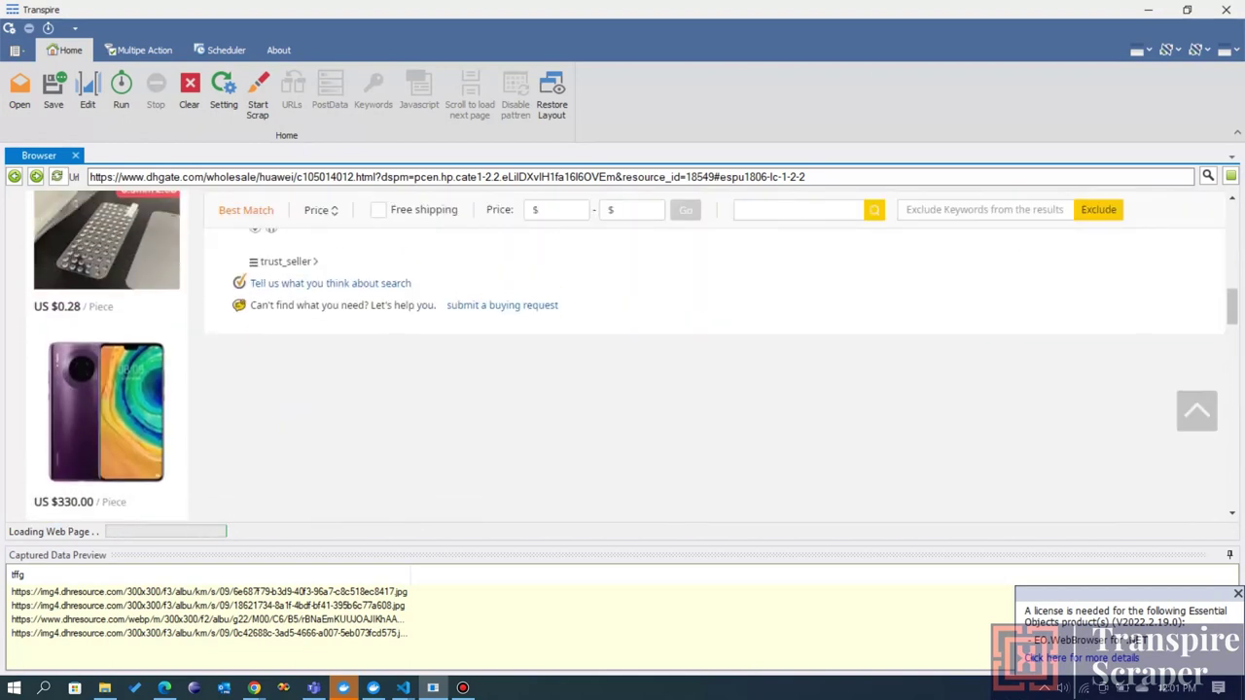
pyautogui.scroll(6, 615, 355)
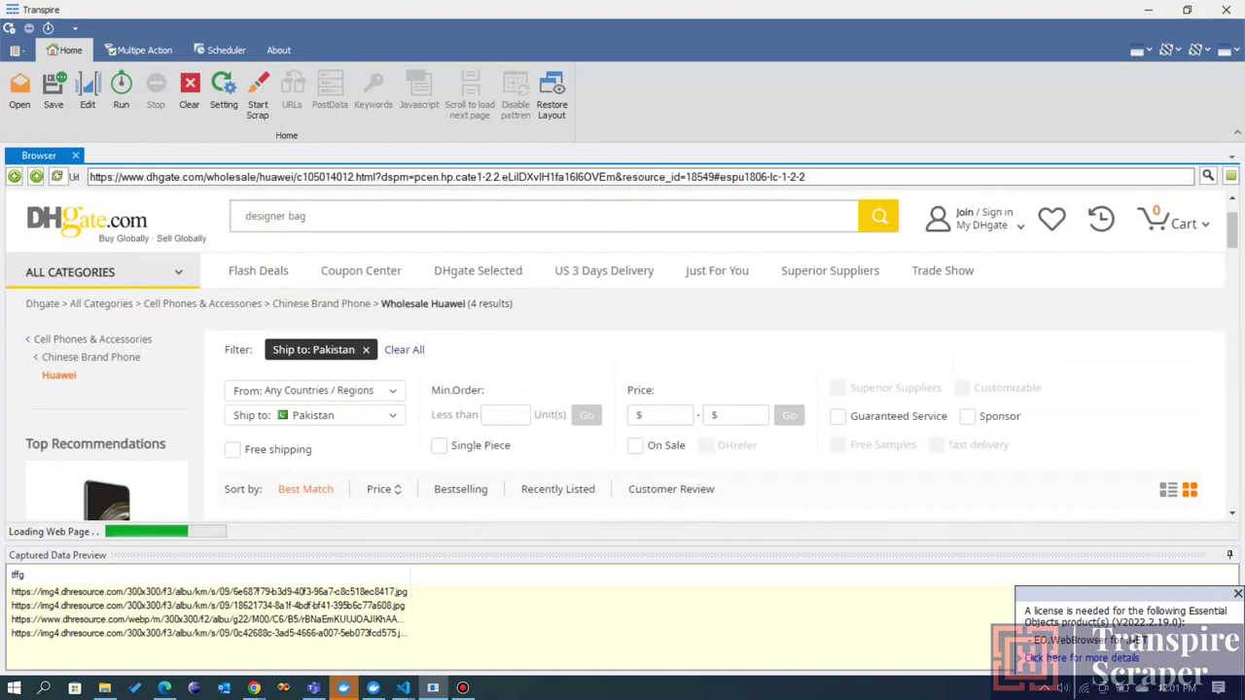
pyautogui.scroll(-1, 615, 355)
pyautogui.scroll(2, 623, 360)
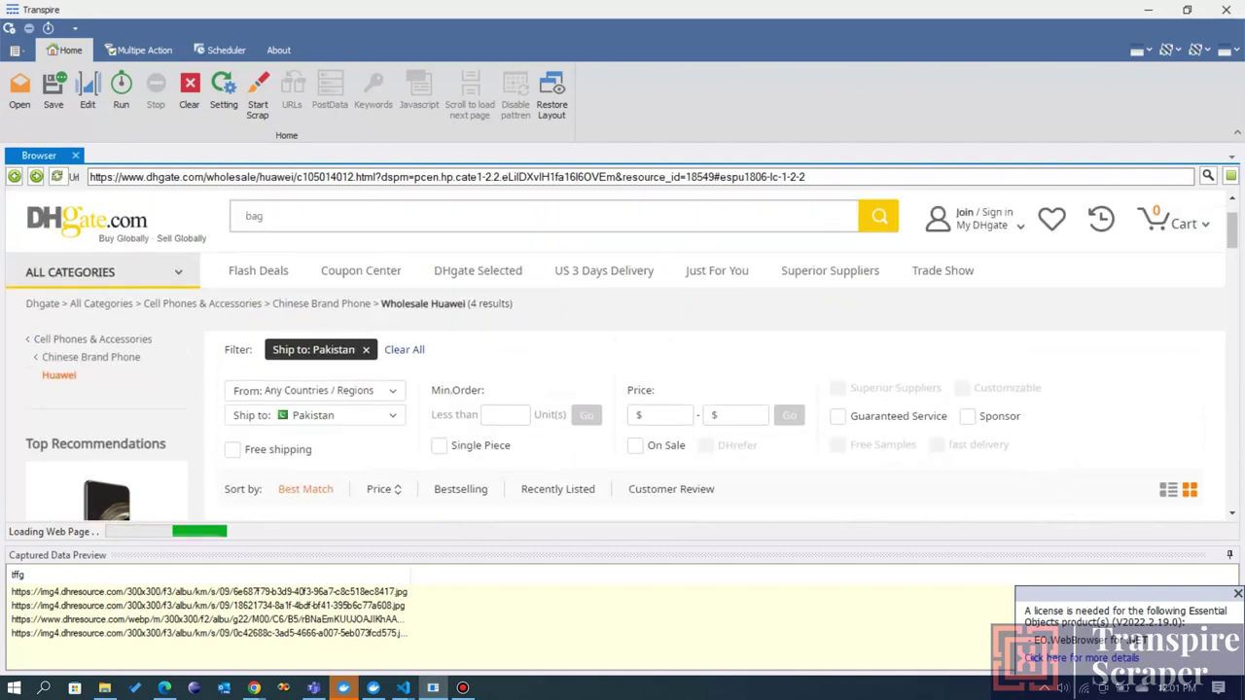
pyautogui.scroll(-15, 254, 358)
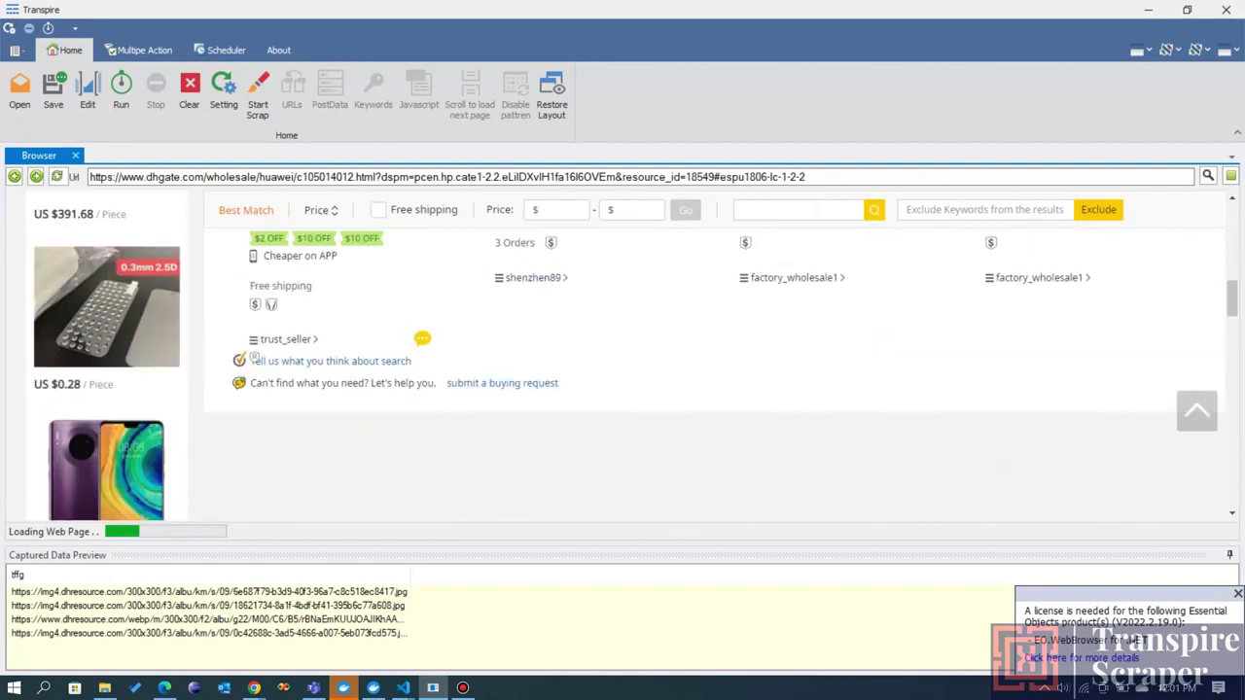
# - Open the parent Chinese Brand Phone category and start a new capture configuration without saving the last one
pyautogui.scroll(15, 255, 359)
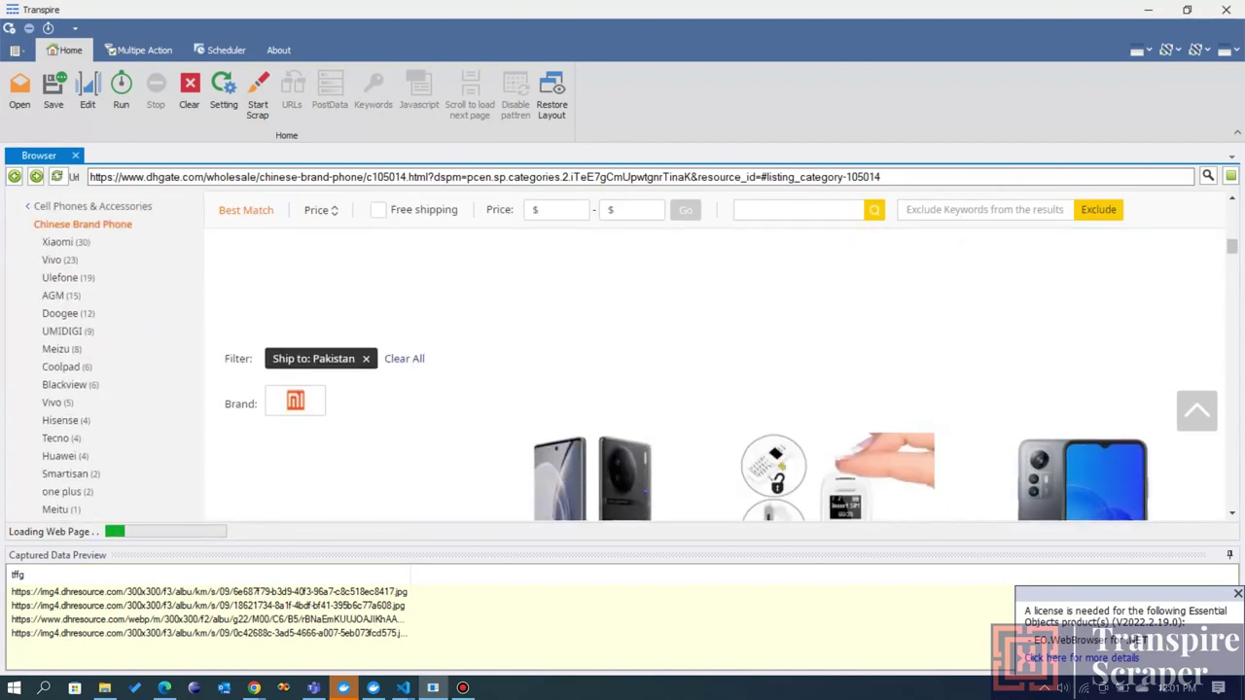
pyautogui.scroll(-2, 623, 367)
pyautogui.click(120, 91)
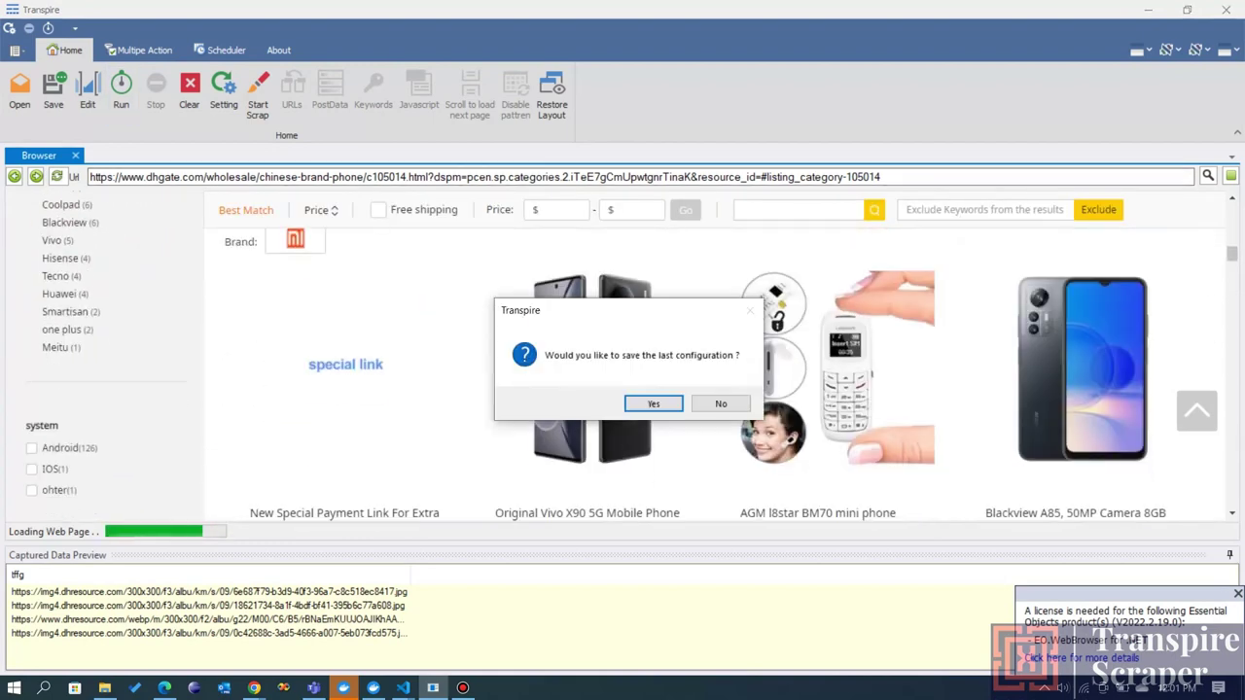
pyautogui.click(721, 403)
pyautogui.scroll(1, 593, 433)
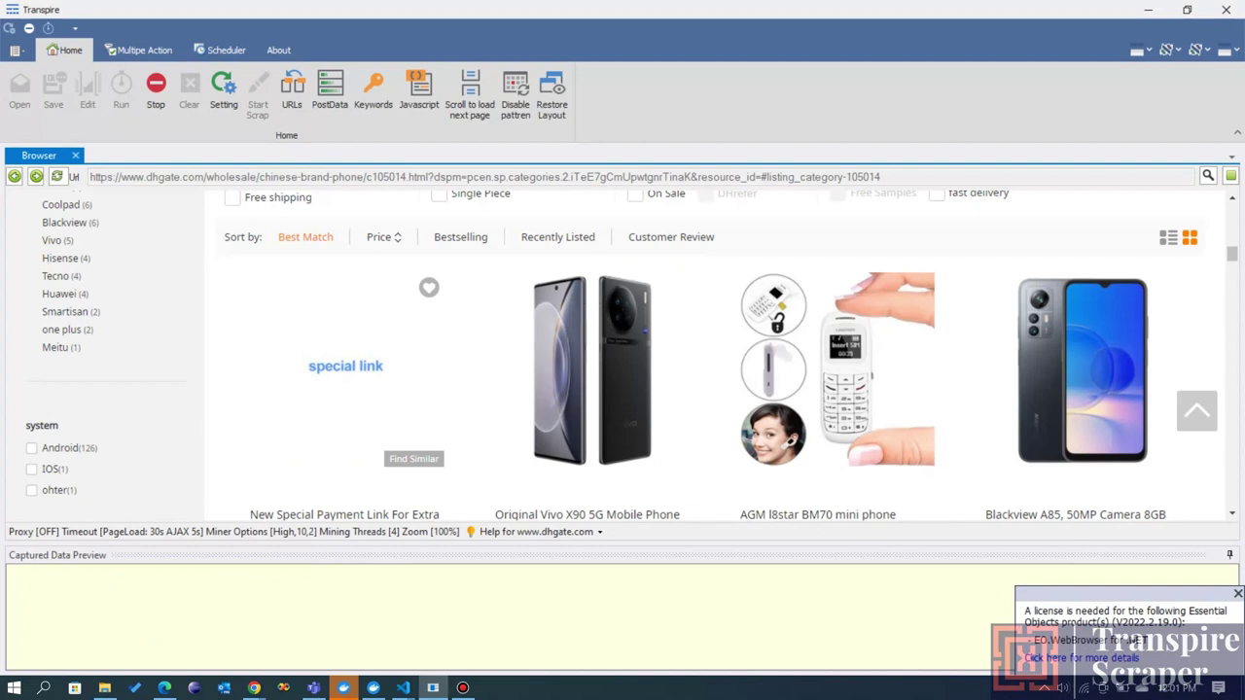
# - Capture the "special link" product image as an image download and name the item Image
pyautogui.click(345, 366)
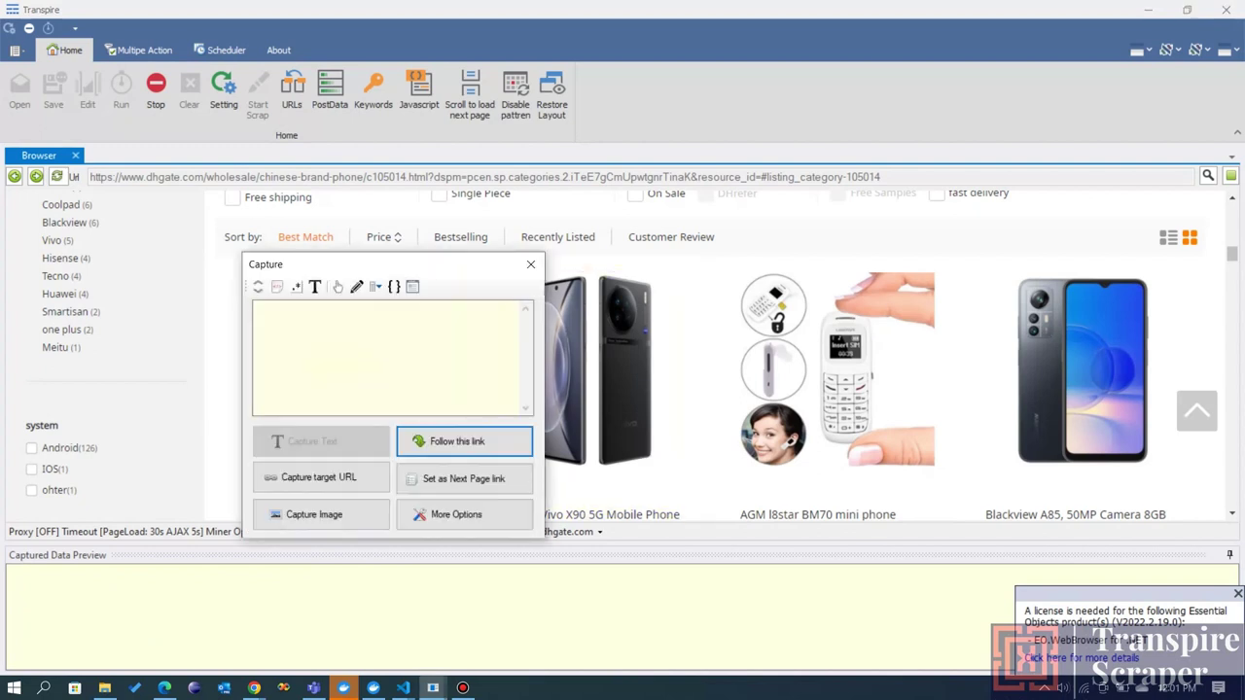
pyautogui.click(361, 516)
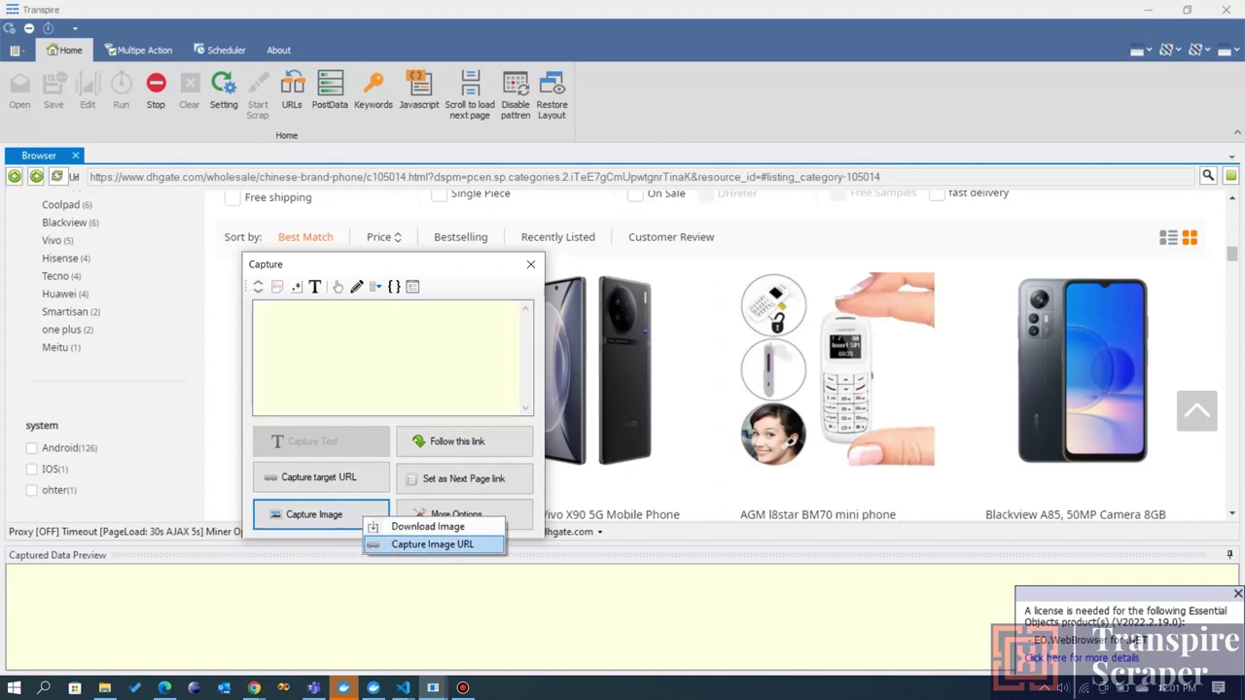
pyautogui.click(428, 526)
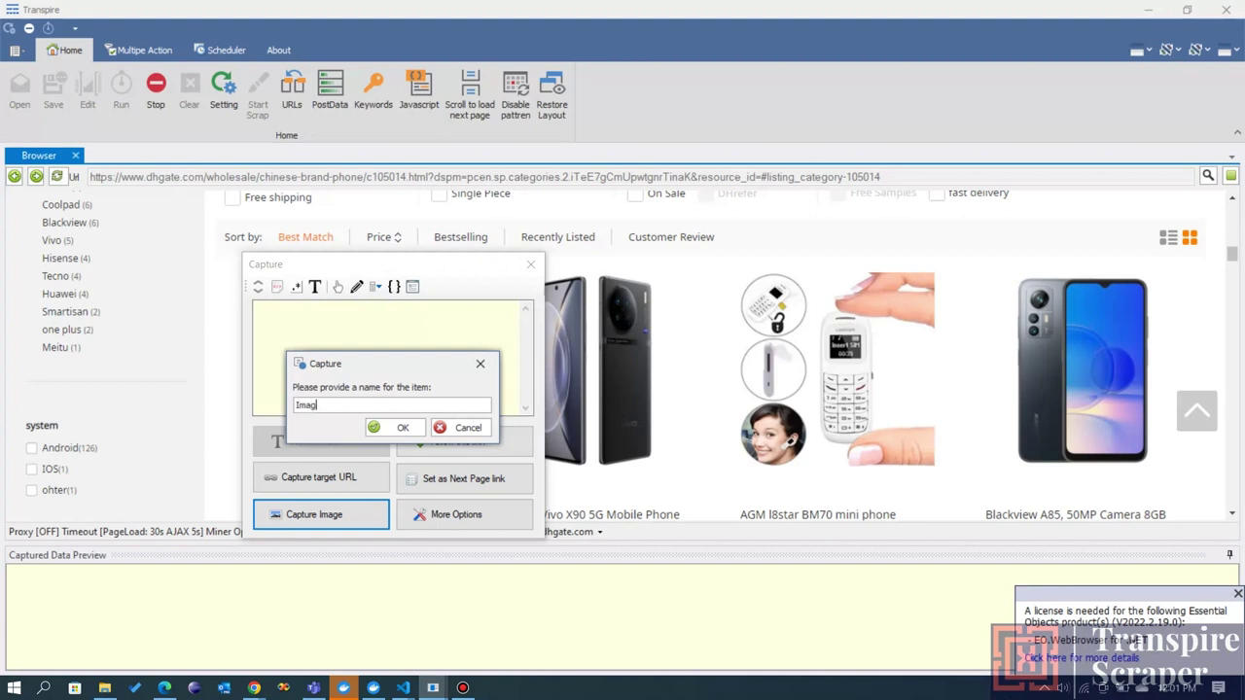
pyautogui.press('Return')
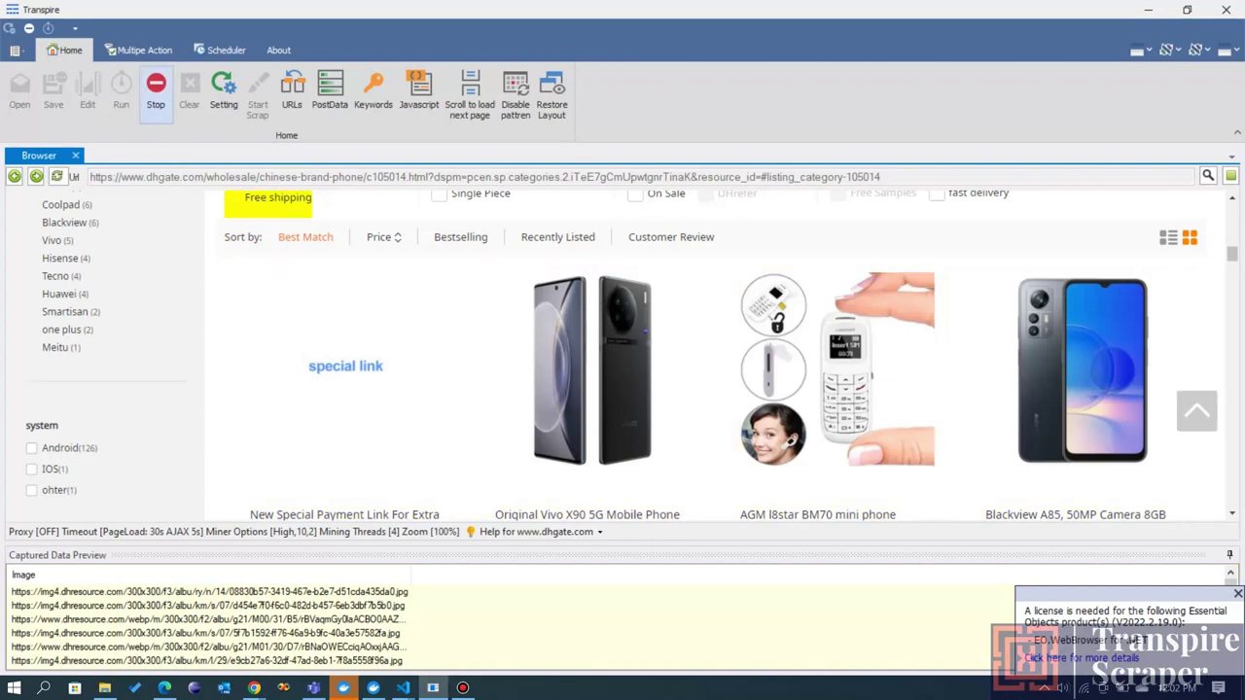
# - Finish the capture configuration, open the miner with the existing mining options applied, and start mining
pyautogui.click(156, 90)
pyautogui.click(258, 93)
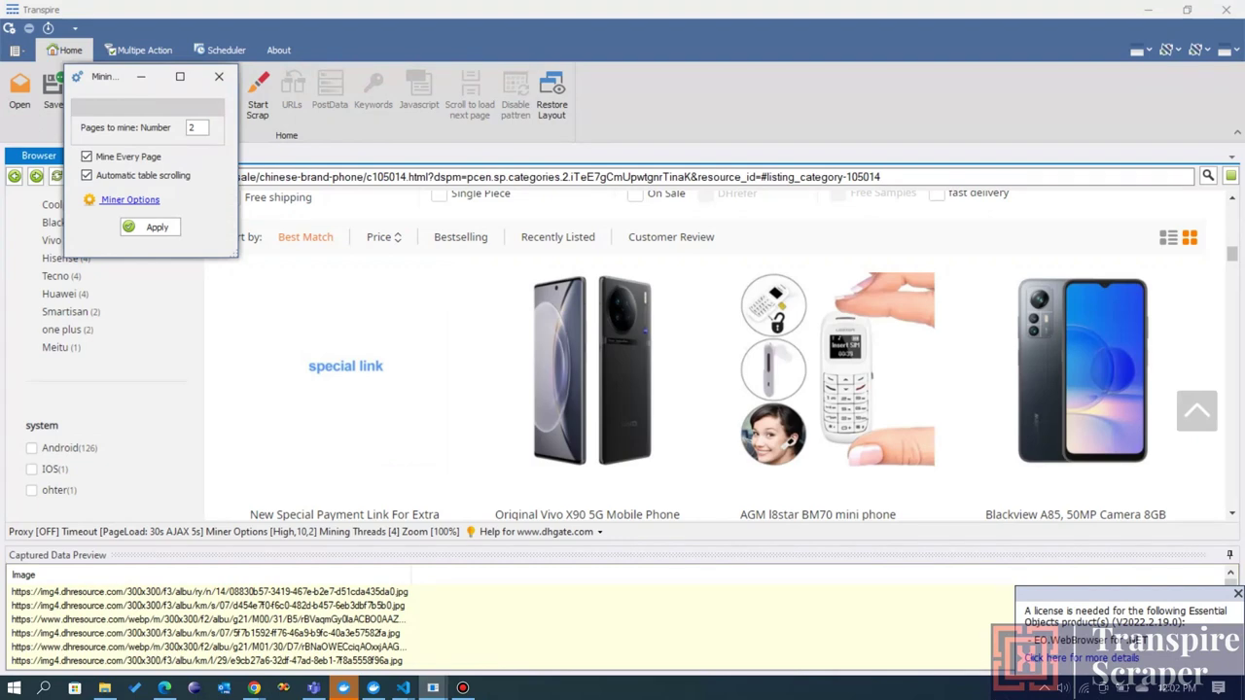
pyautogui.click(156, 226)
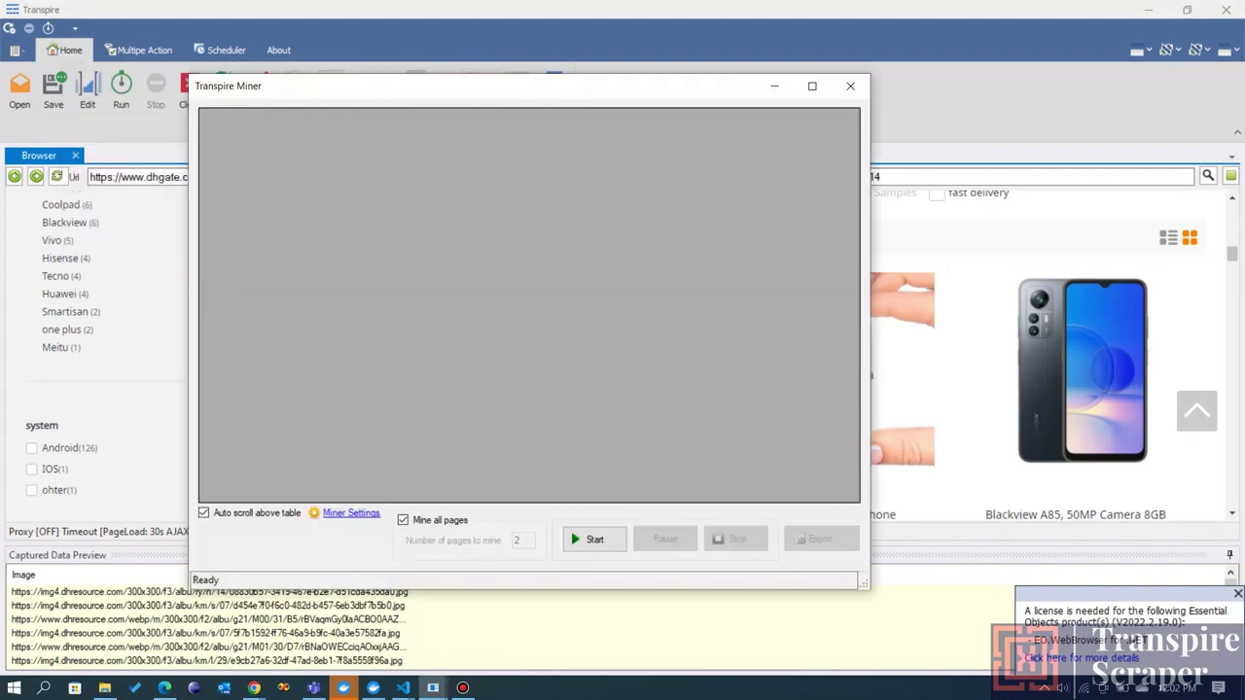
pyautogui.click(594, 539)
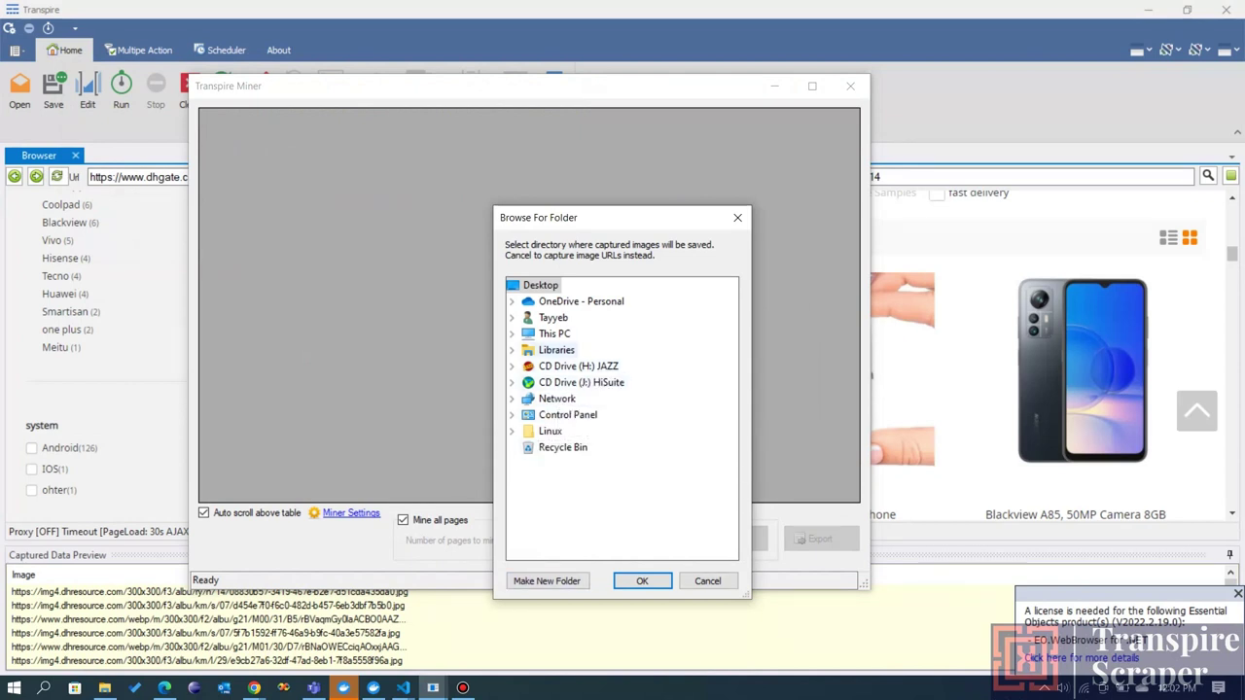
# - Create a folder named New folder on Local Disk (C:) and choose it as the directory for captured images
pyautogui.doubleClick(555, 333)
pyautogui.doubleClick(589, 432)
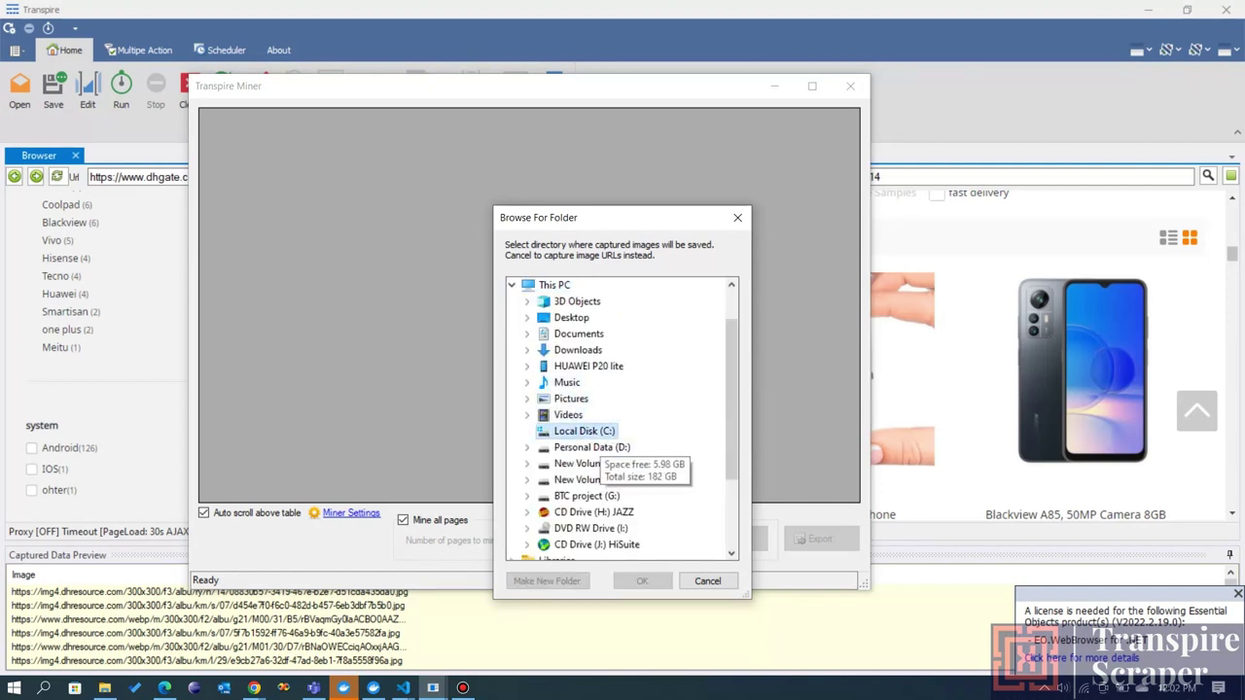
pyautogui.click(547, 581)
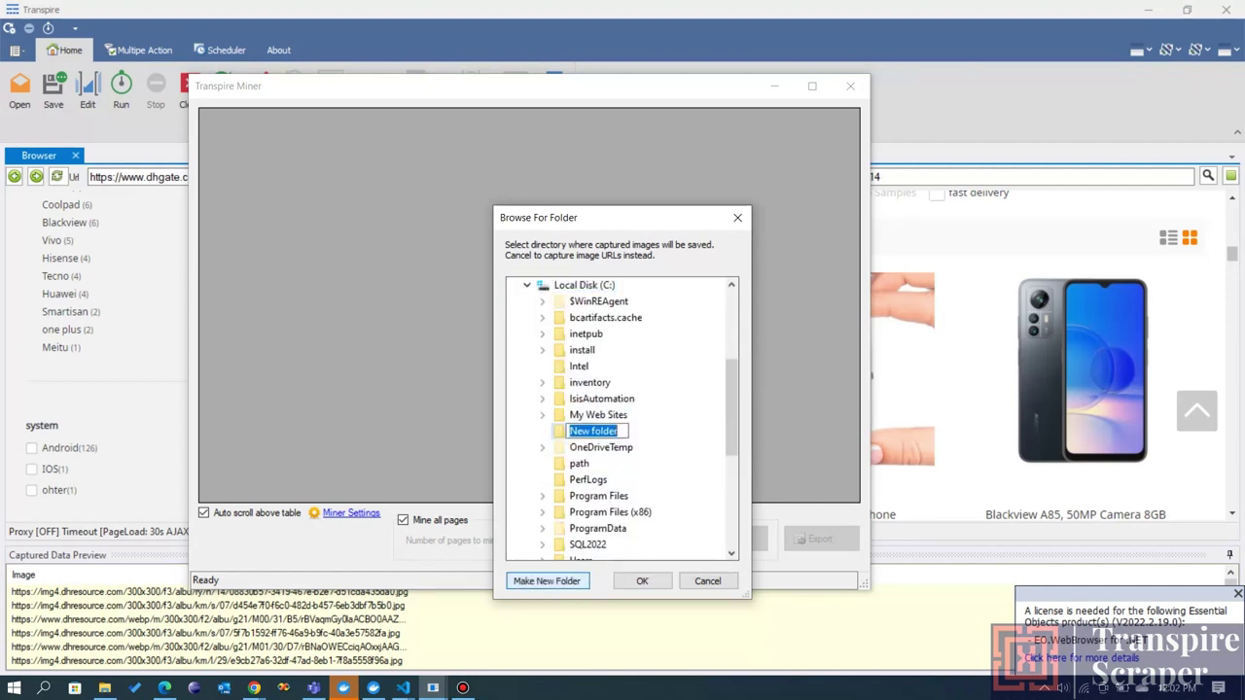
pyautogui.press('Return')
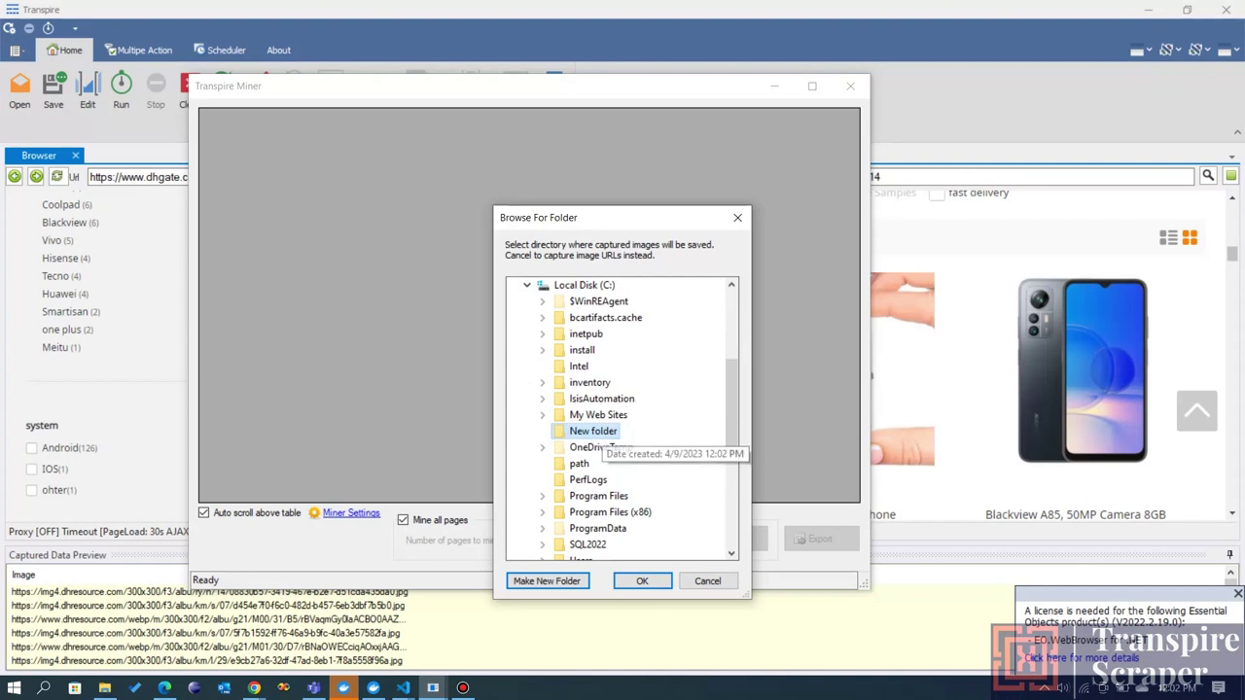
pyautogui.click(642, 581)
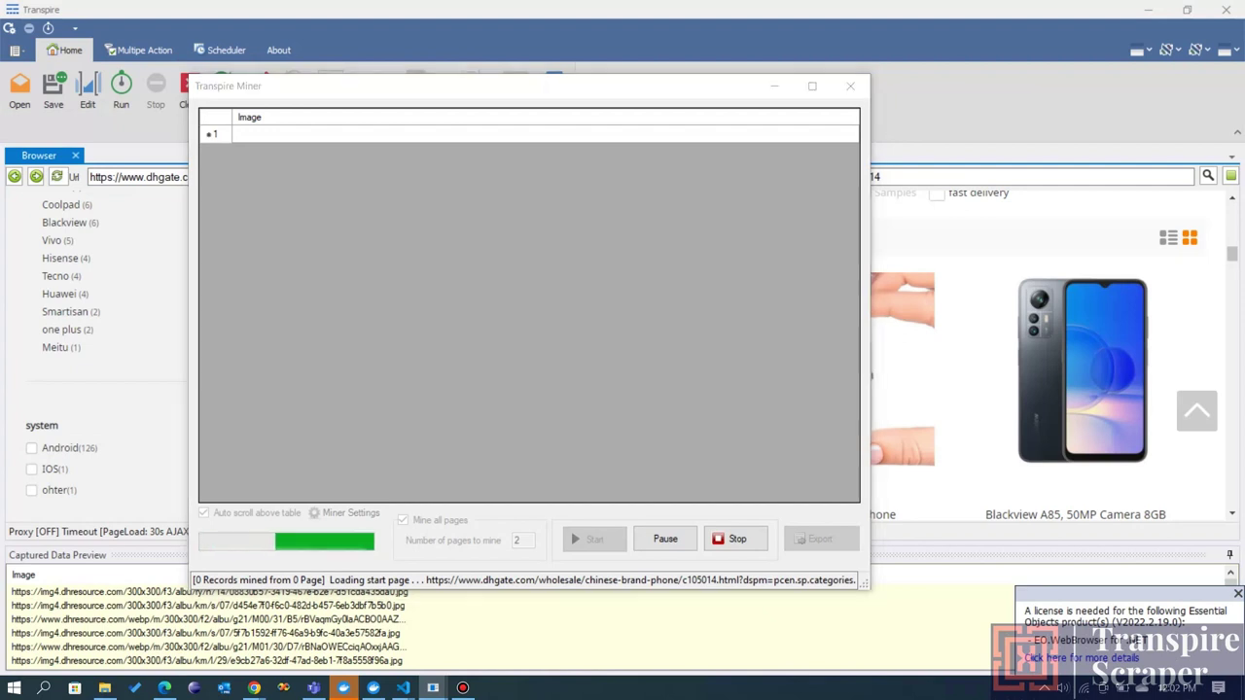
# - Open New folder on Local Disk (C:) in File Explorer and enlarge the window to view the downloaded images
pyautogui.press('super+e')
pyautogui.scroll(-4, 525, 348)
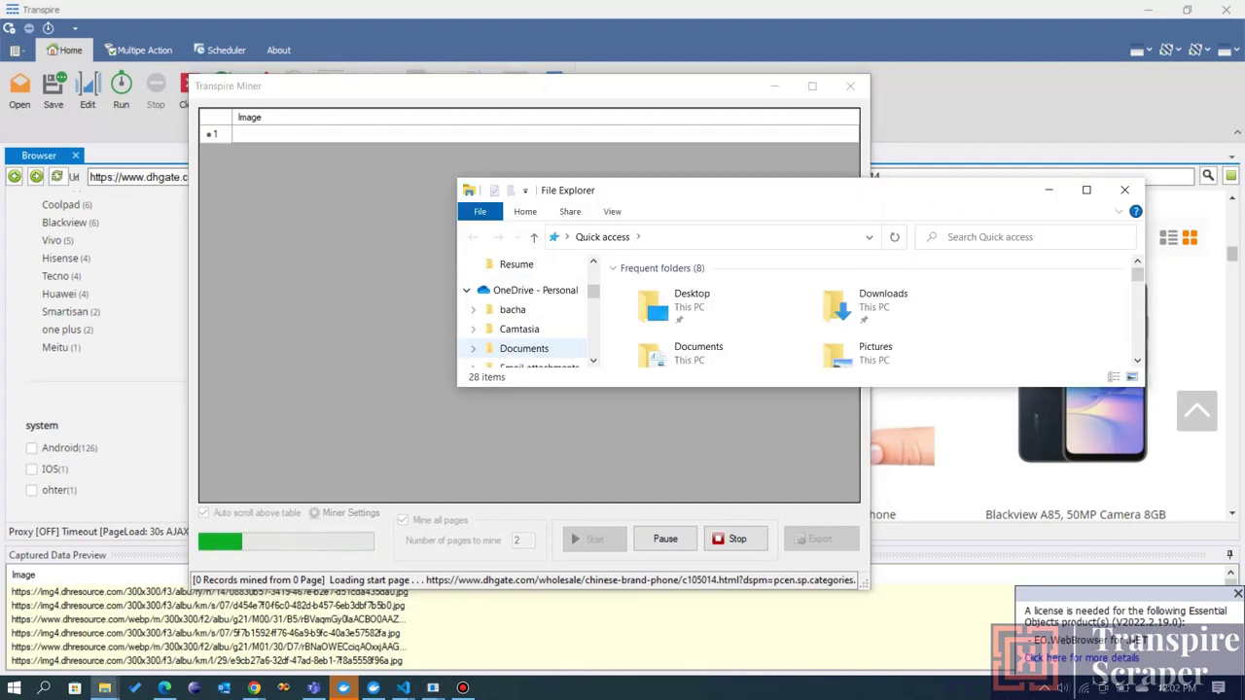
pyautogui.scroll(-3, 525, 311)
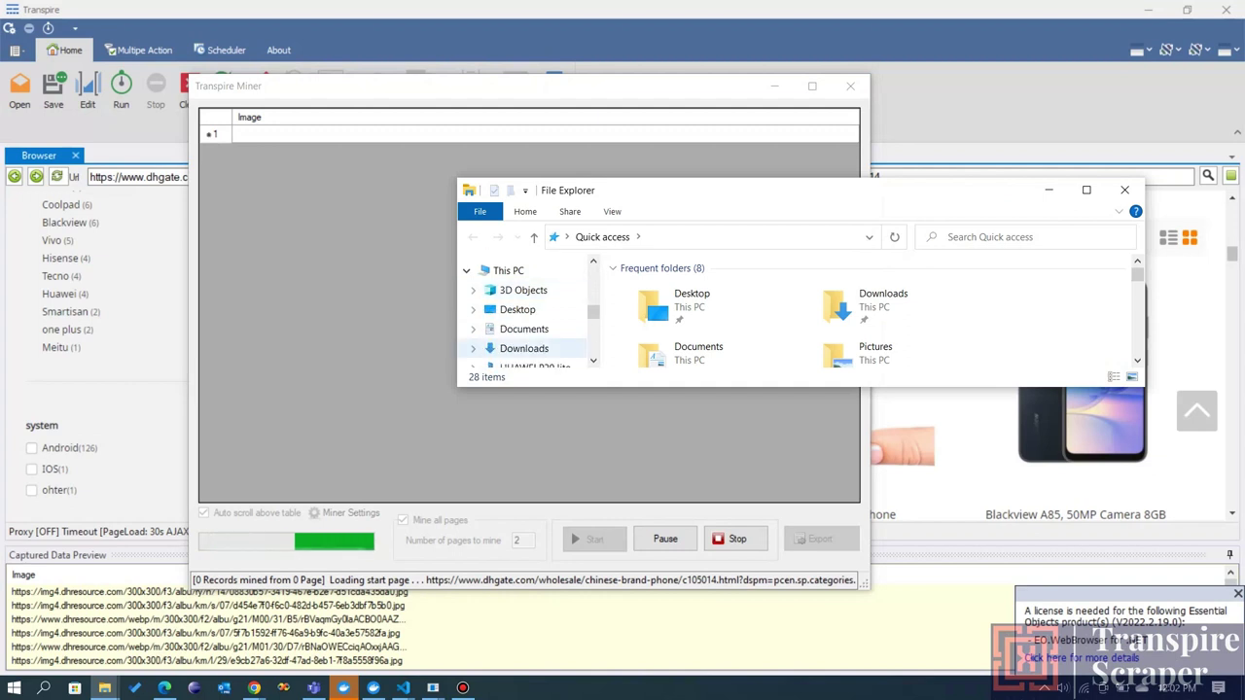
pyautogui.scroll(-2, 525, 312)
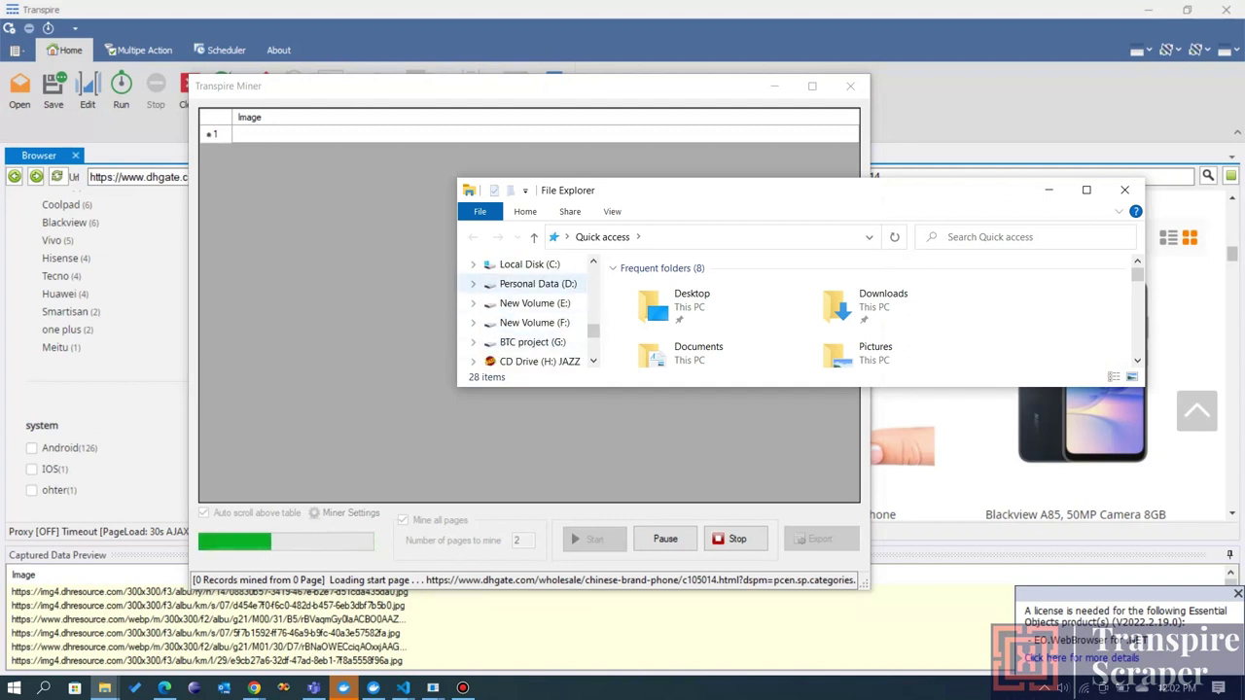
pyautogui.click(529, 263)
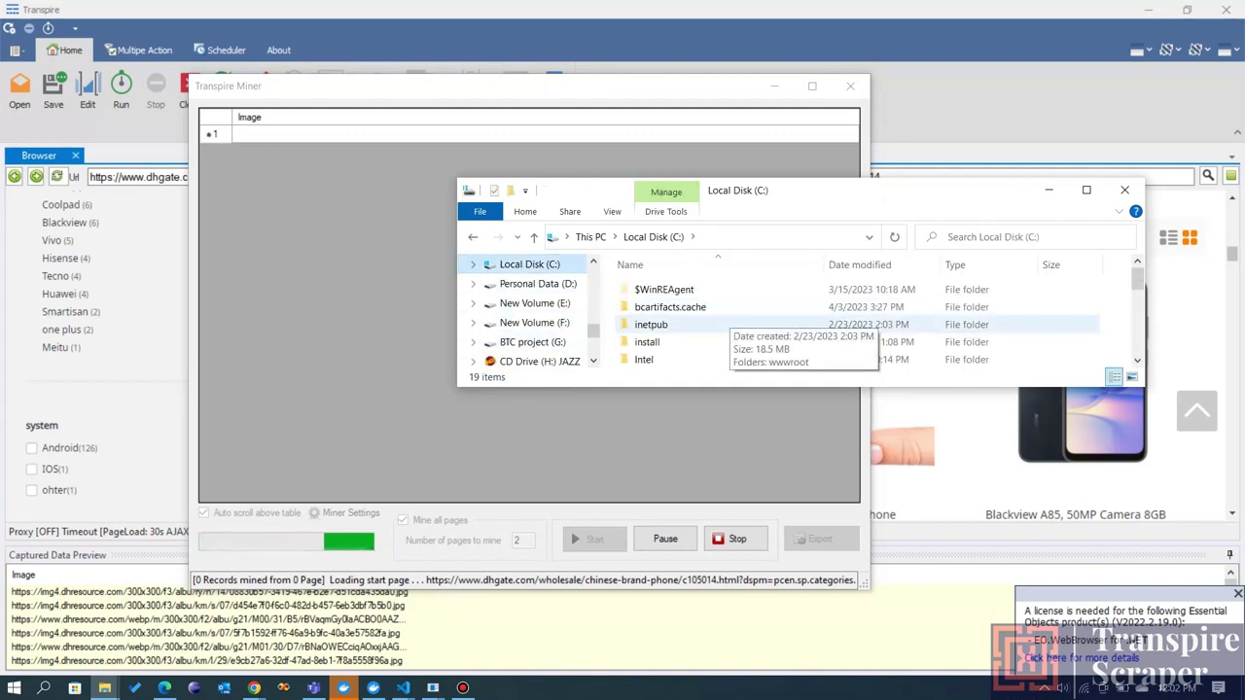
pyautogui.scroll(-2, 681, 324)
pyautogui.scroll(-3, 681, 330)
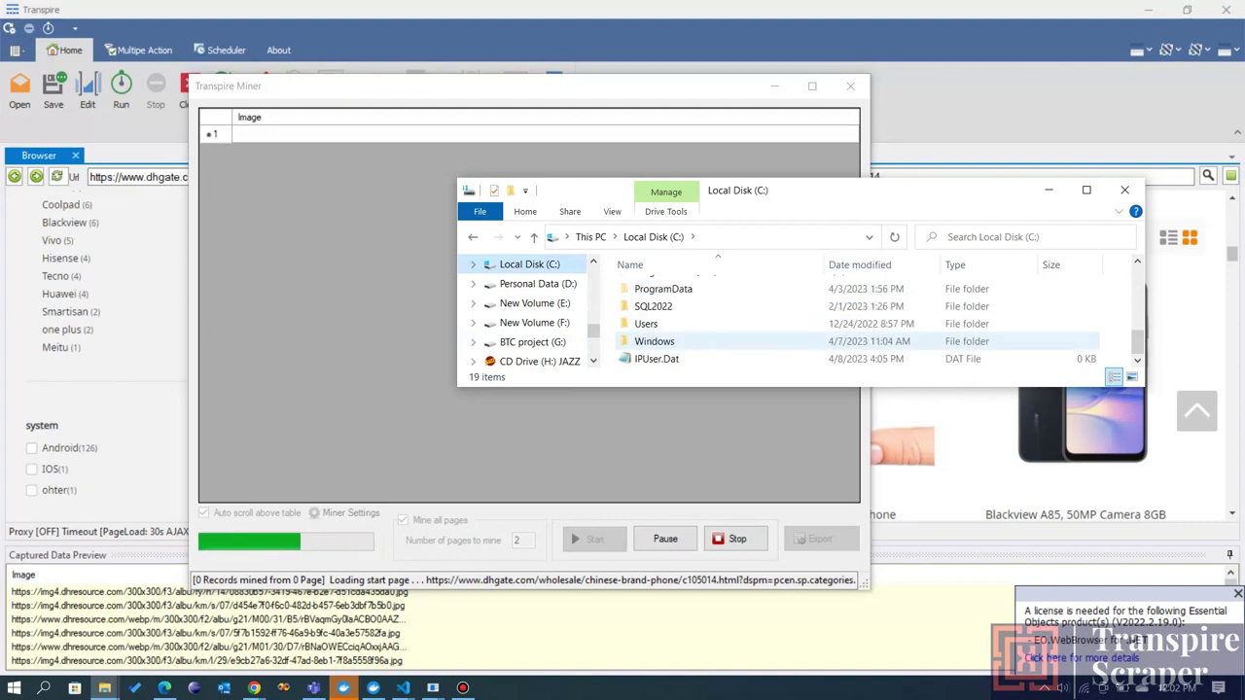
pyautogui.scroll(4, 681, 330)
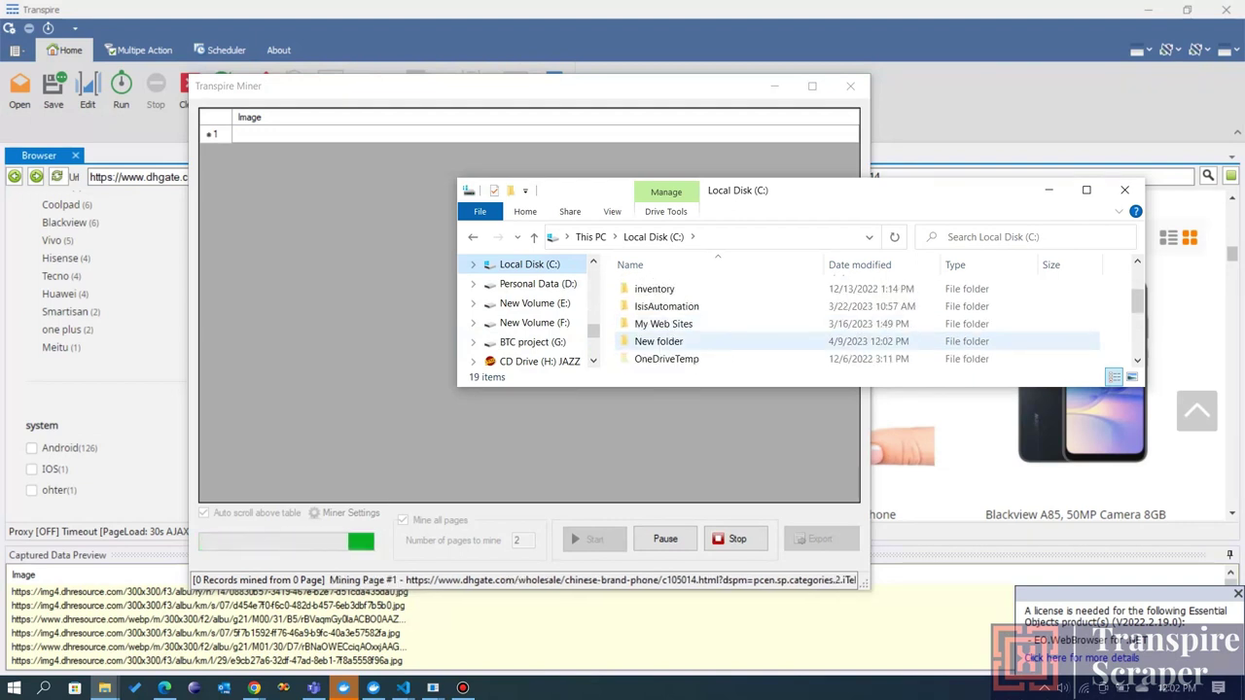
pyautogui.doubleClick(658, 342)
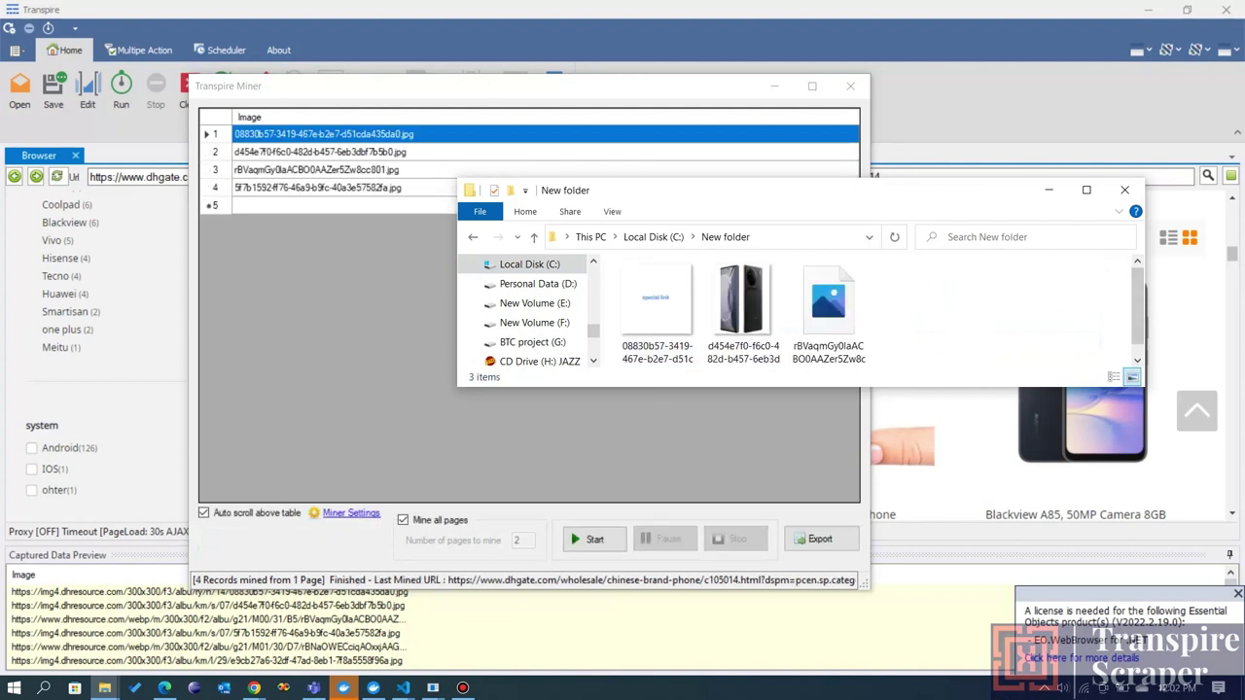
pyautogui.moveTo(801, 386); pyautogui.dragTo(800, 471)
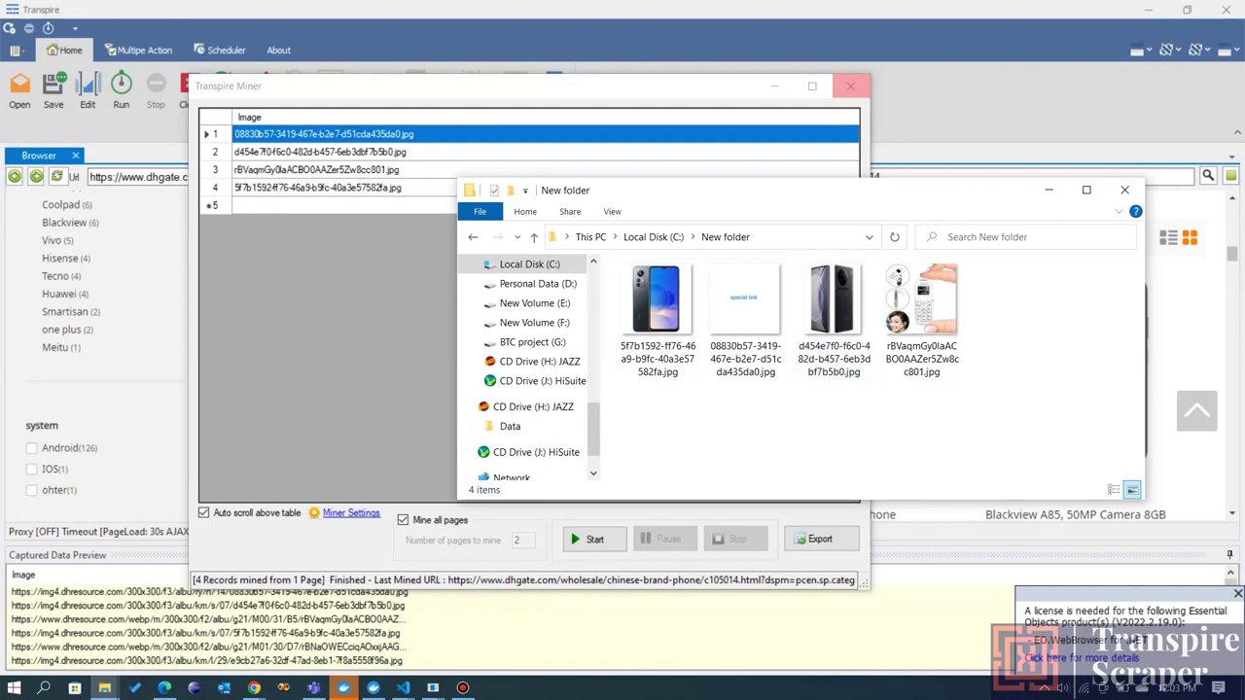
# - Close the miner and start a new capture configuration on the eBay Nike shoe listing without saving the last one
pyautogui.click(850, 85)
pyautogui.click(747, 403)
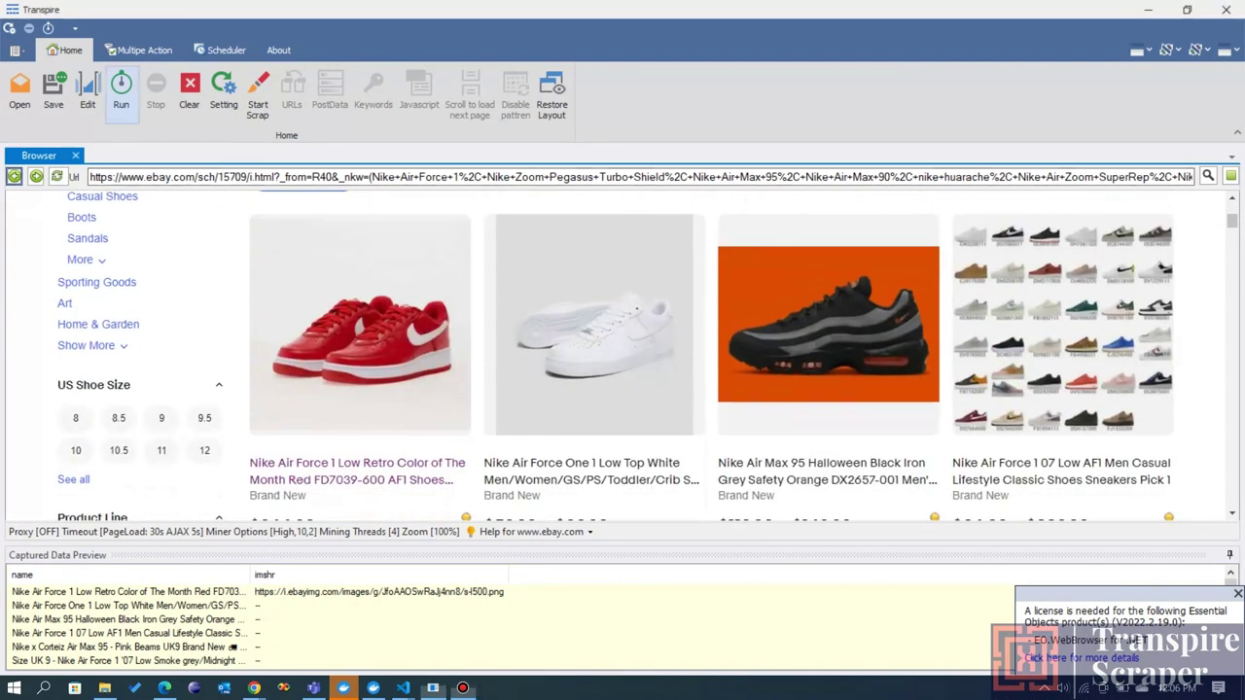
pyautogui.click(719, 403)
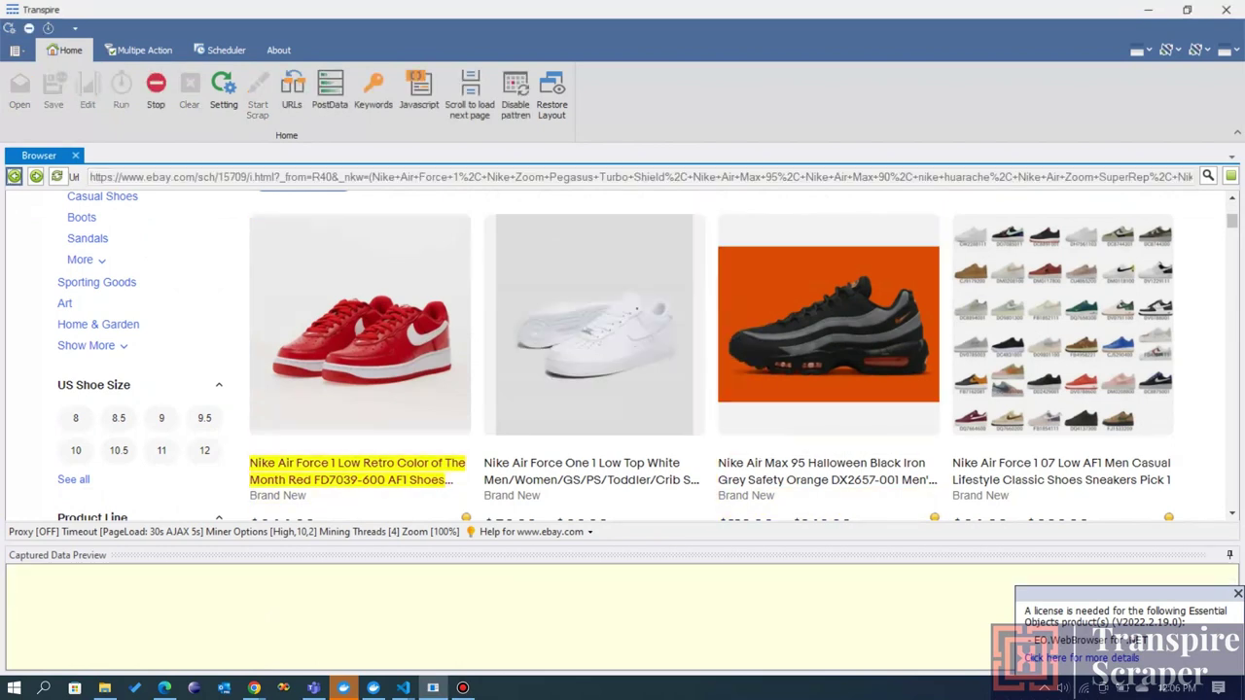
# - Capture the title text of the first Nike shoe in the listing as an item named Product Name
pyautogui.click(357, 471)
pyautogui.click(303, 377)
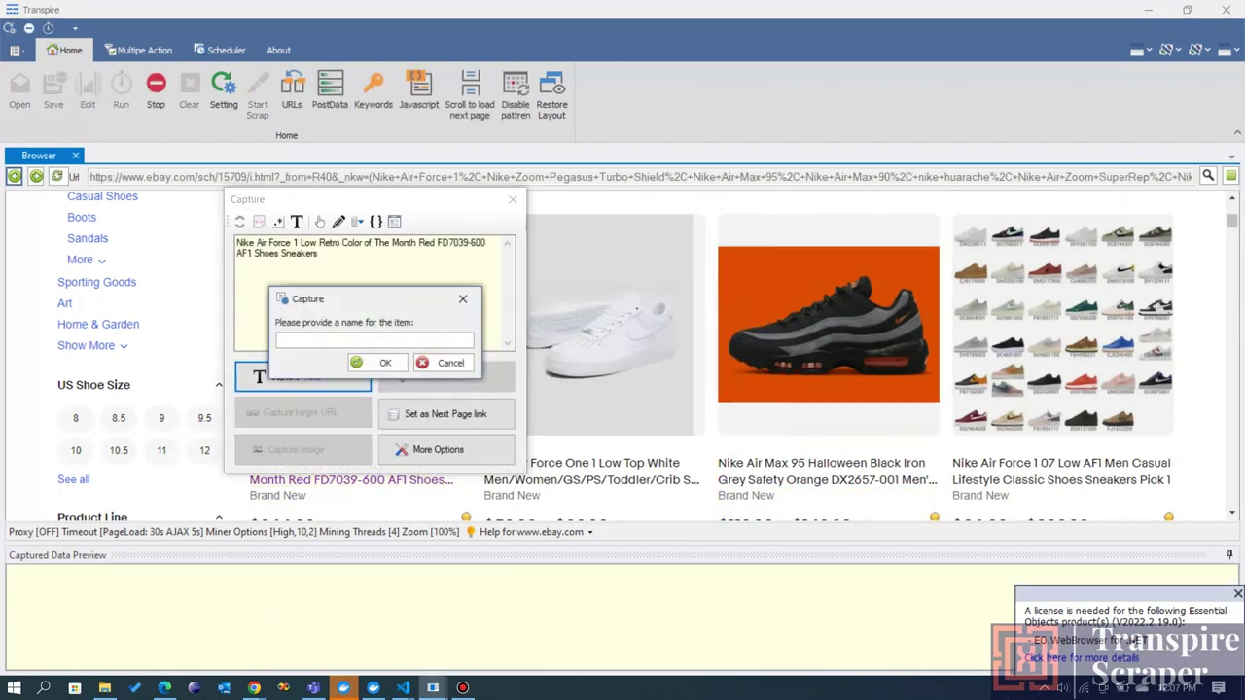
pyautogui.write('Prod')
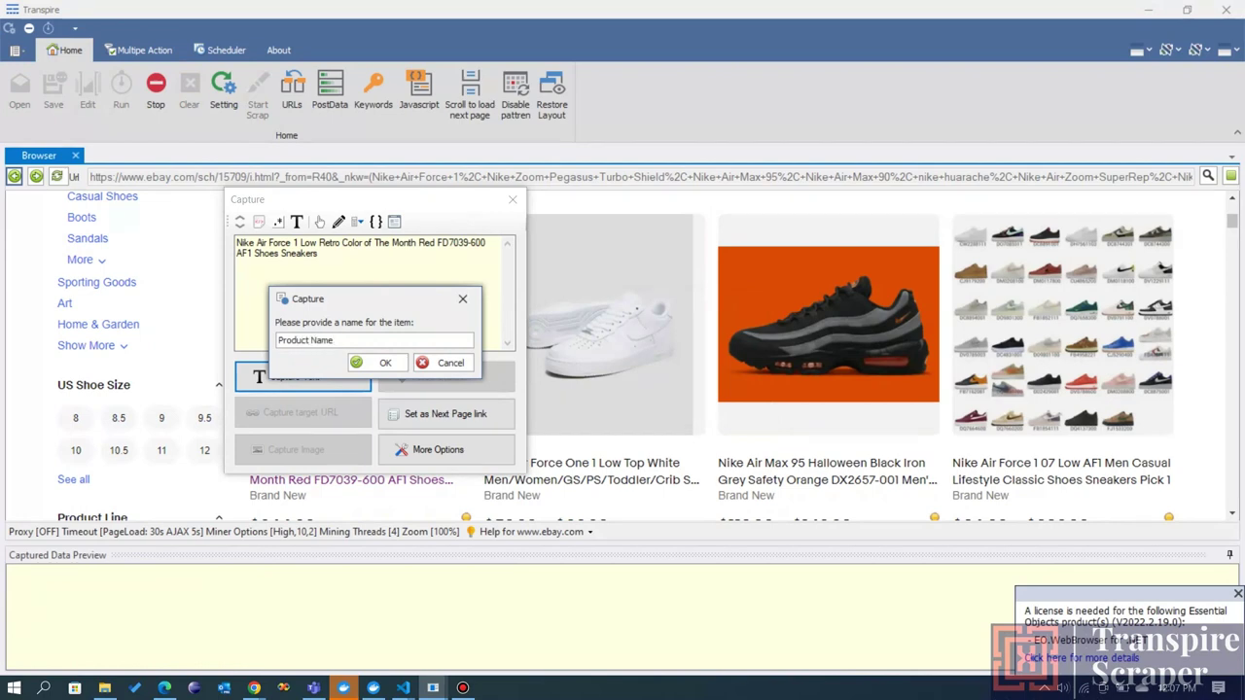
pyautogui.write('uct Name')
pyautogui.press('Return')
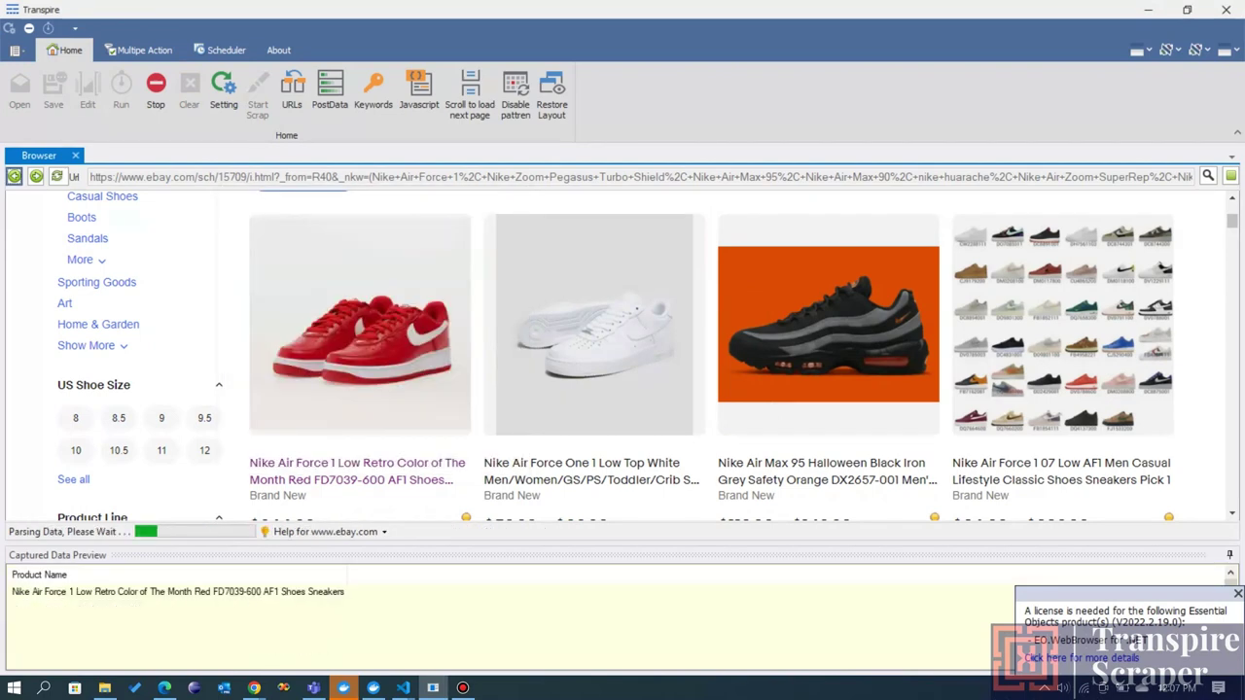
pyautogui.press('Return')
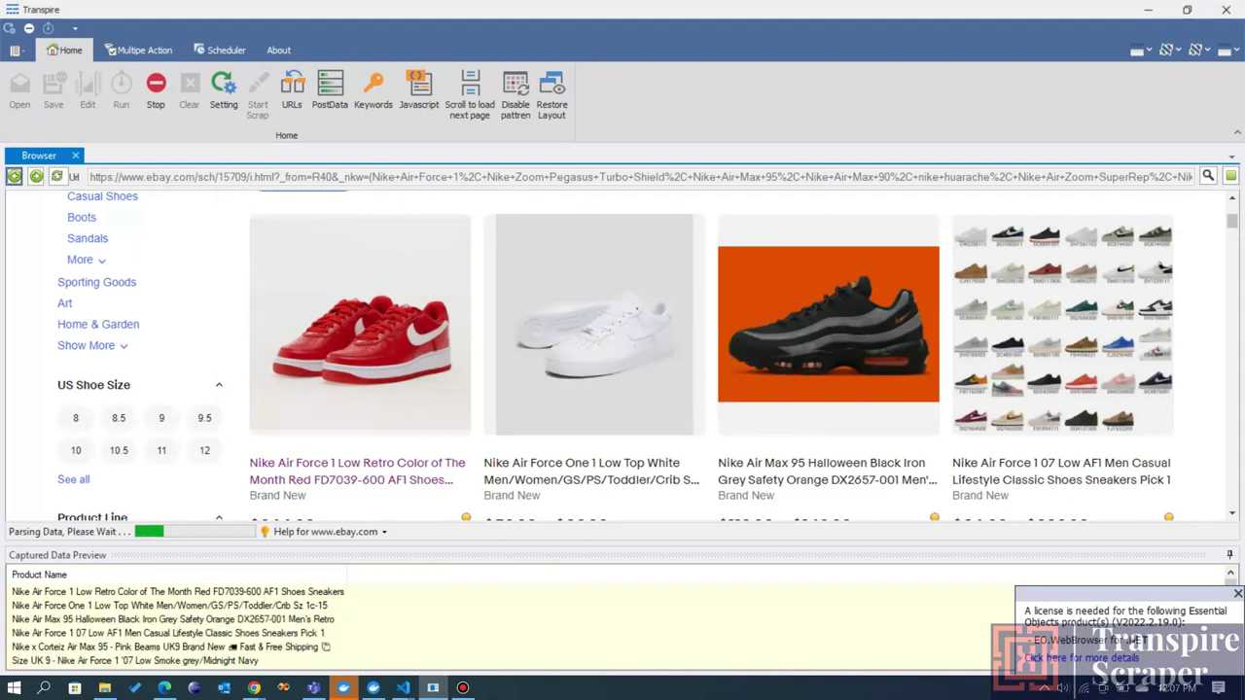
# - Follow the link in the first shoe's title to load its product detail page
pyautogui.scroll(-1, 622, 355)
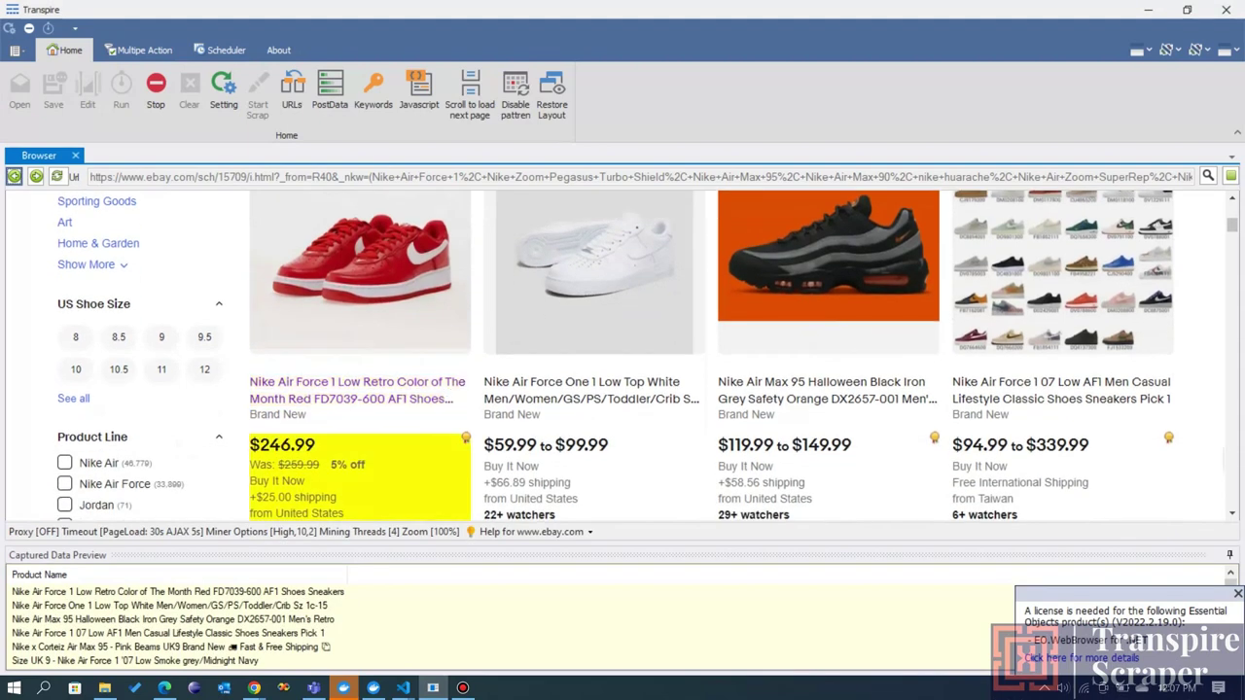
pyautogui.click(357, 390)
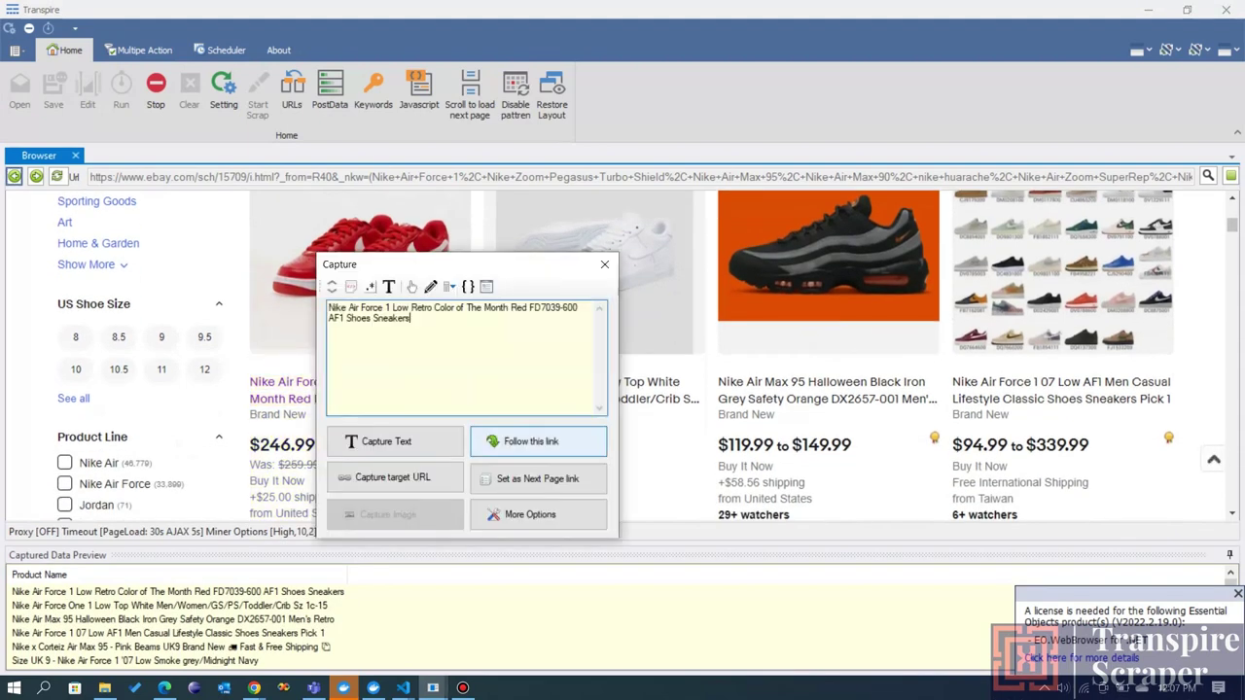
pyautogui.click(531, 440)
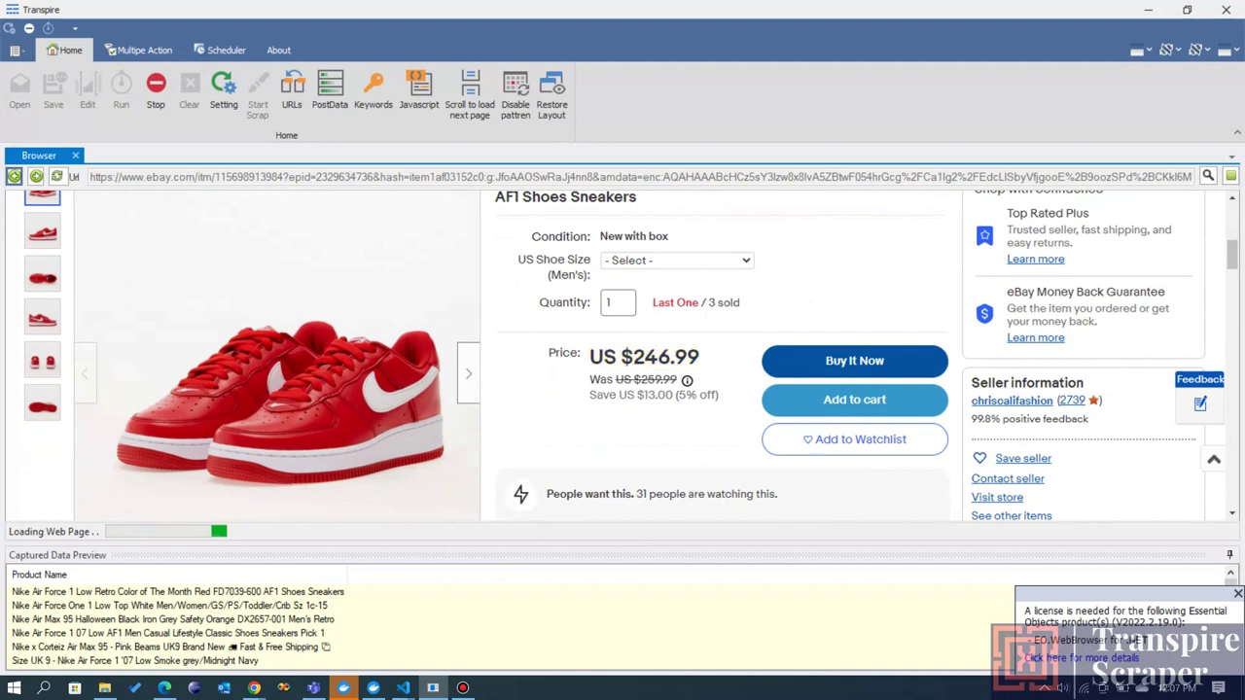
# - Capture the text of the current price on the product page as an item named Price
pyautogui.click(642, 358)
pyautogui.click(580, 402)
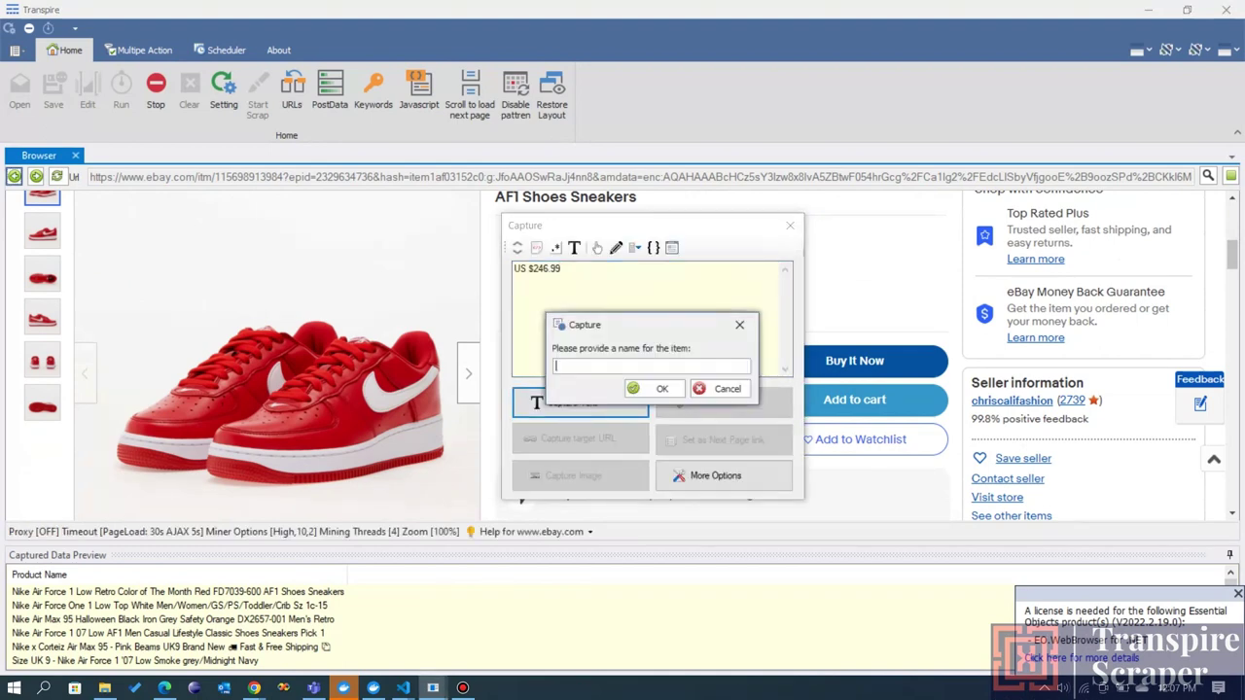
pyautogui.write('Price')
pyautogui.press('Return')
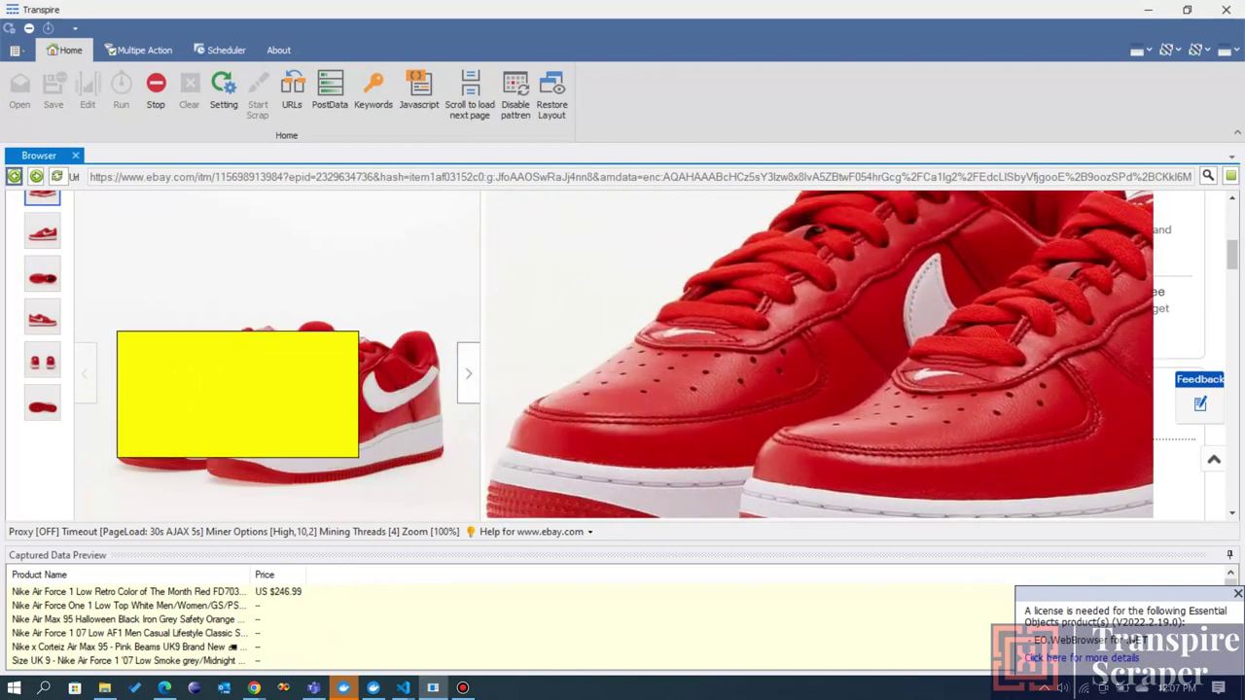
# - Capture the main product picture with the Download Image option as an item named Image
pyautogui.click(333, 411)
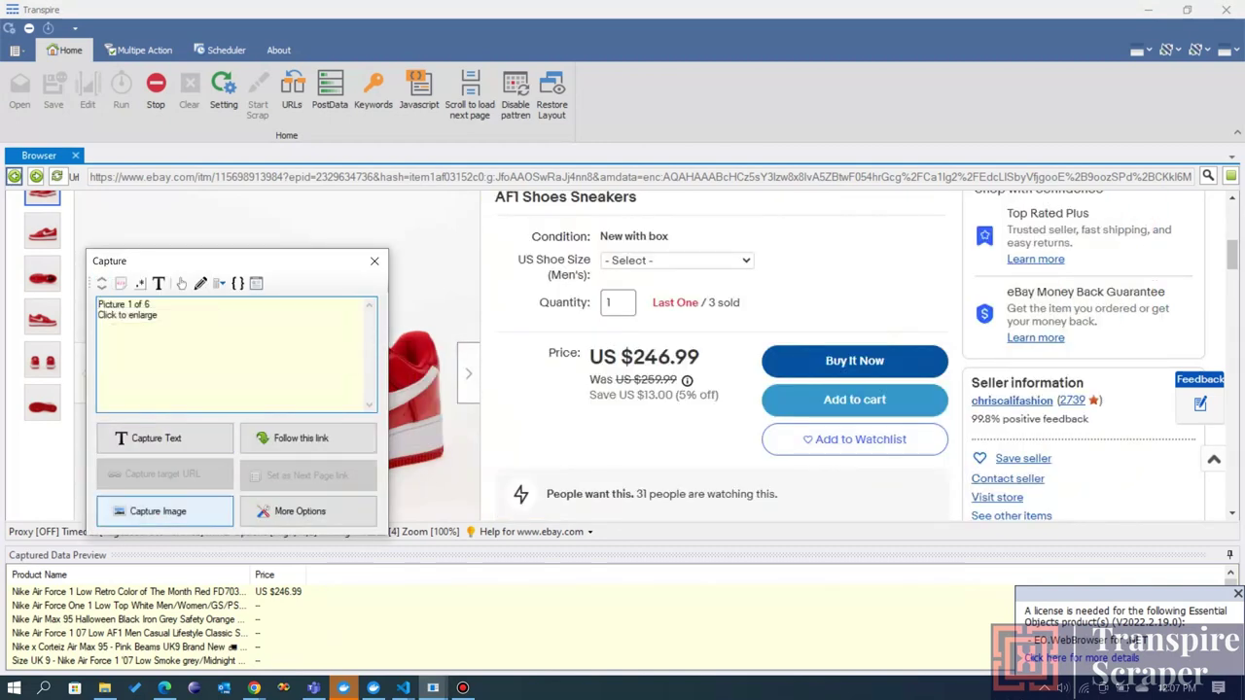
pyautogui.click(195, 512)
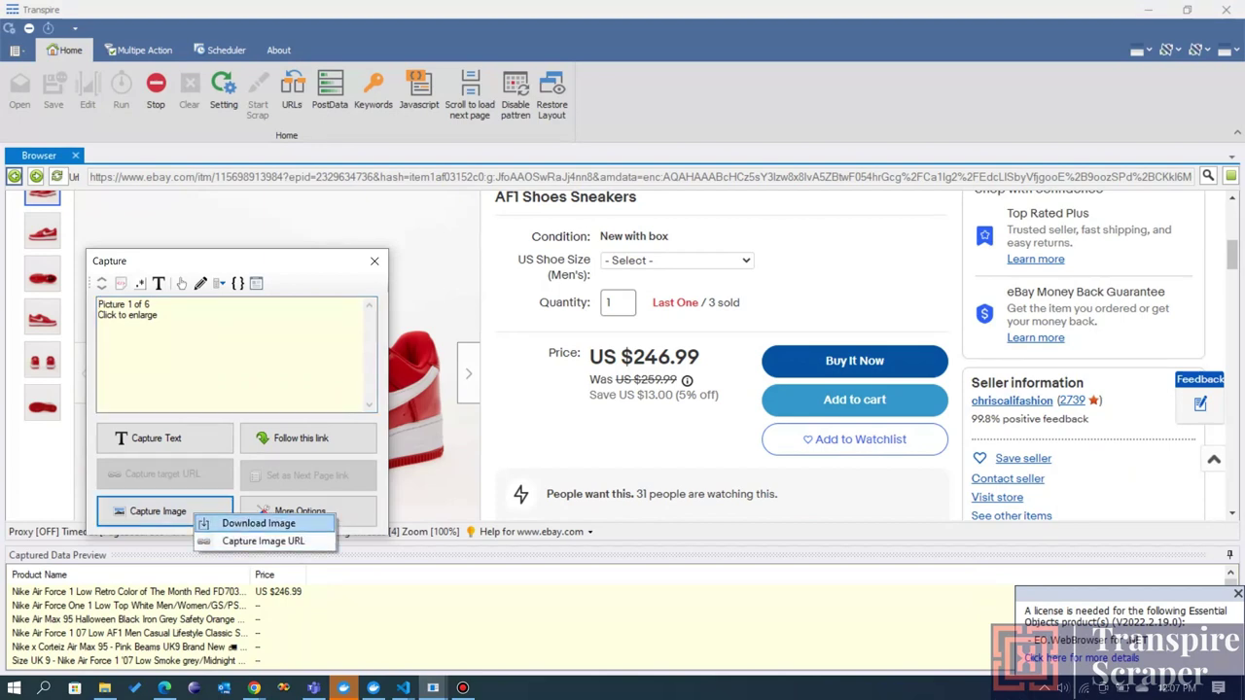
pyautogui.click(258, 523)
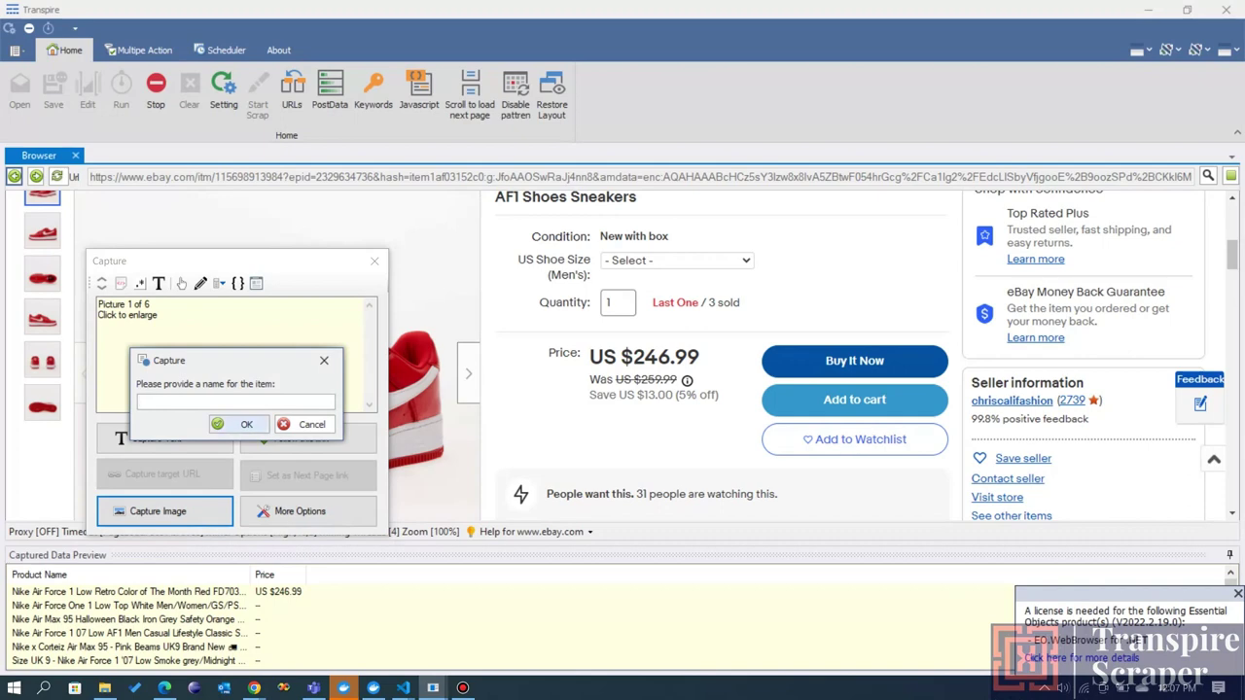
pyautogui.write('Ima')
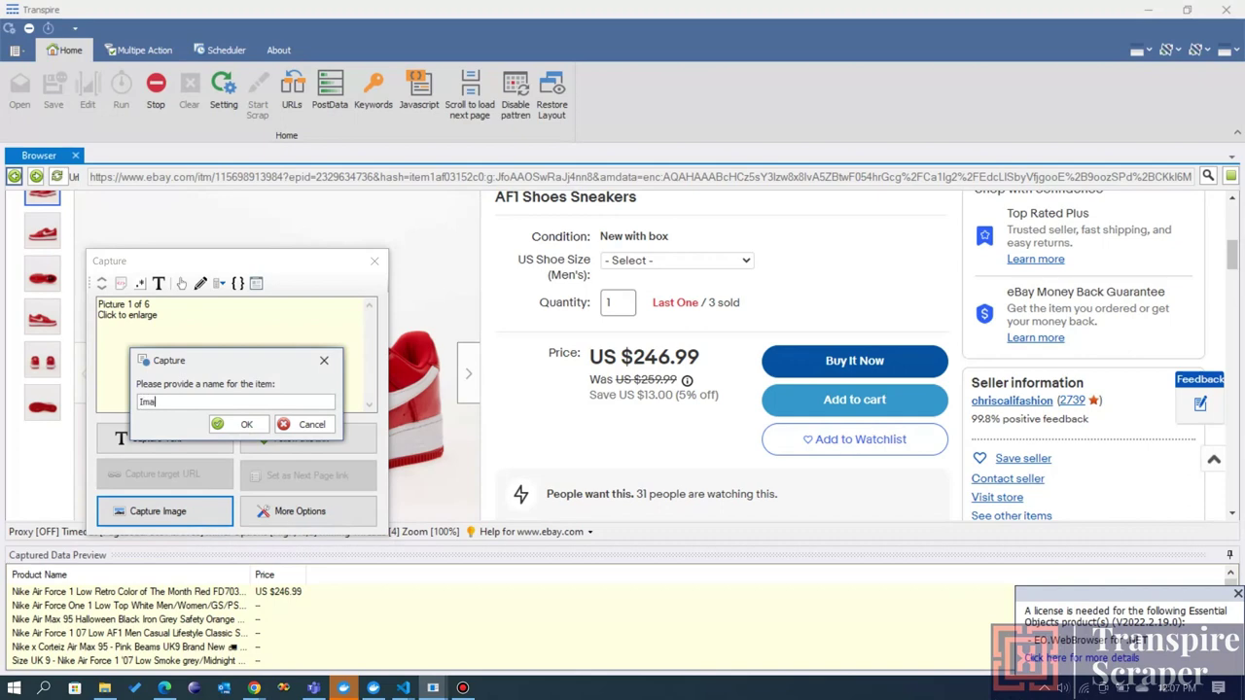
pyautogui.write('ge')
pyautogui.press('Return')
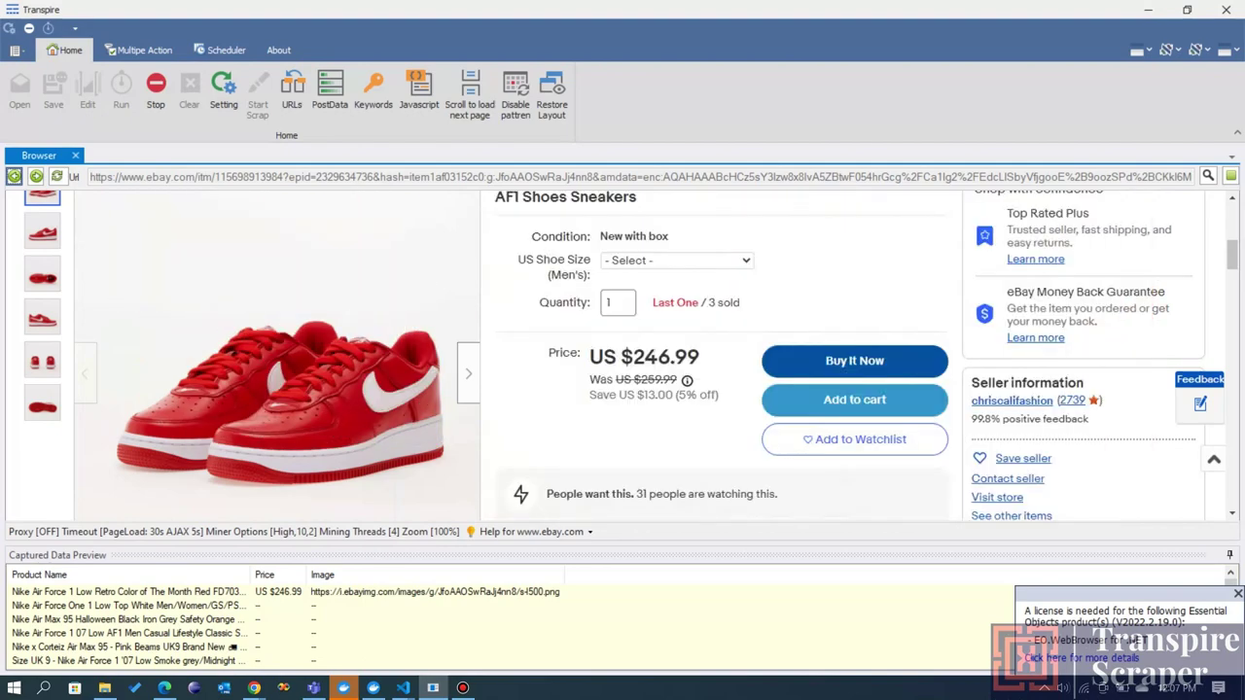
# - Finish the eBay capture configuration, apply the existing mining options, and start mining in the miner
pyautogui.click(156, 93)
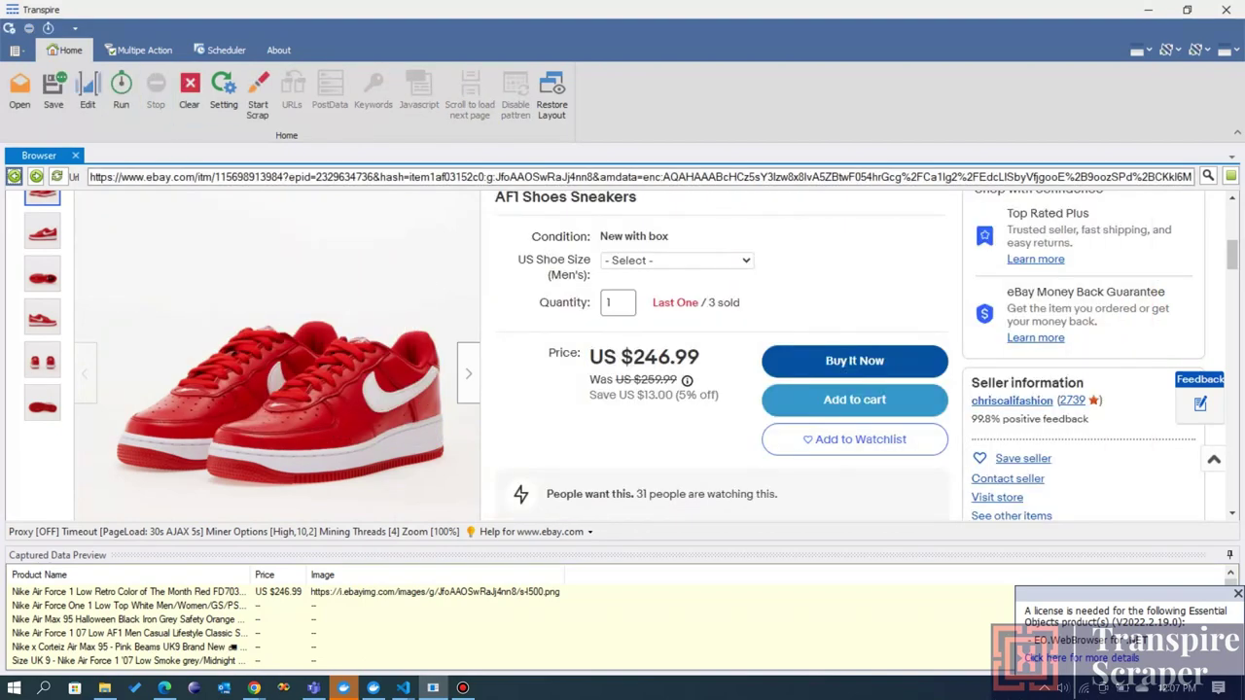
pyautogui.click(223, 92)
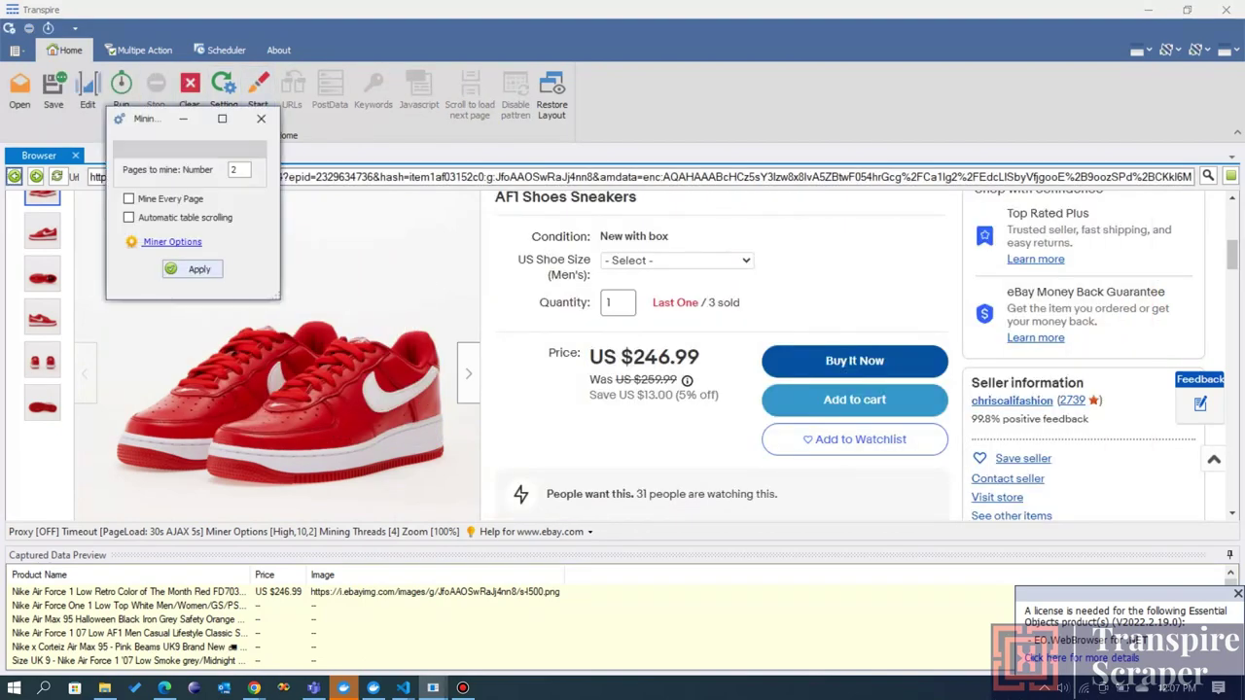
pyautogui.click(194, 270)
pyautogui.click(594, 539)
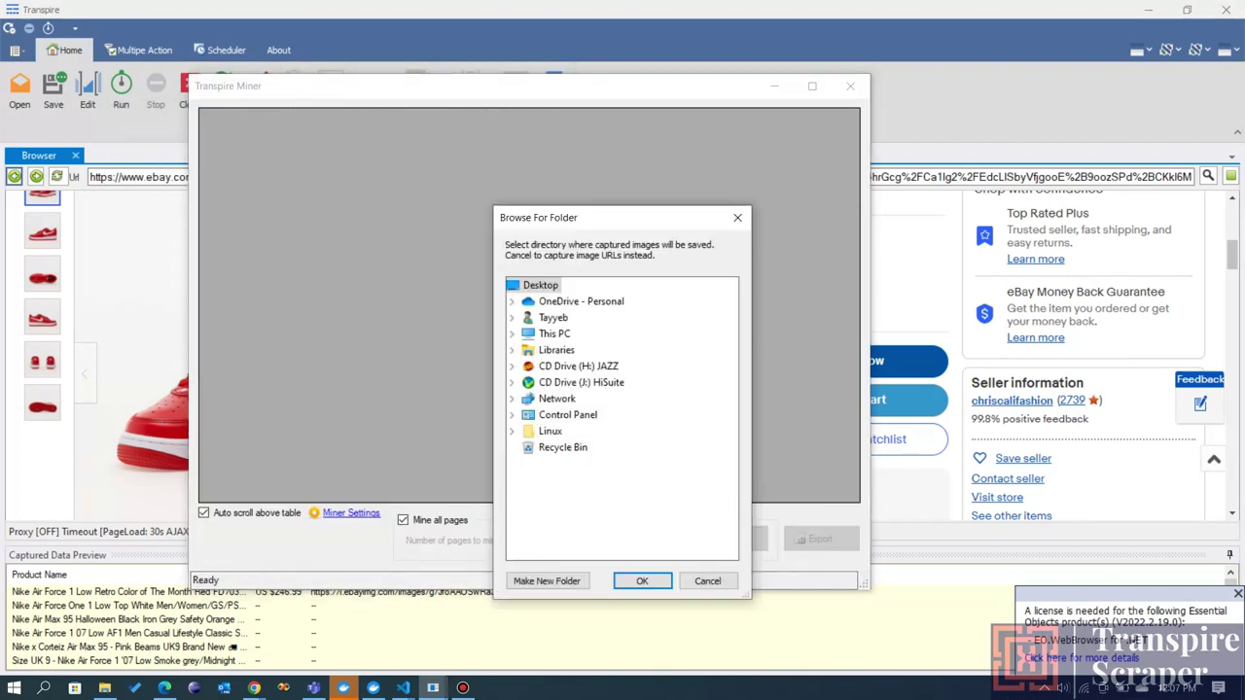
# - Choose New folder on Local Disk (C:) as the directory for the captured images
pyautogui.doubleClick(554, 333)
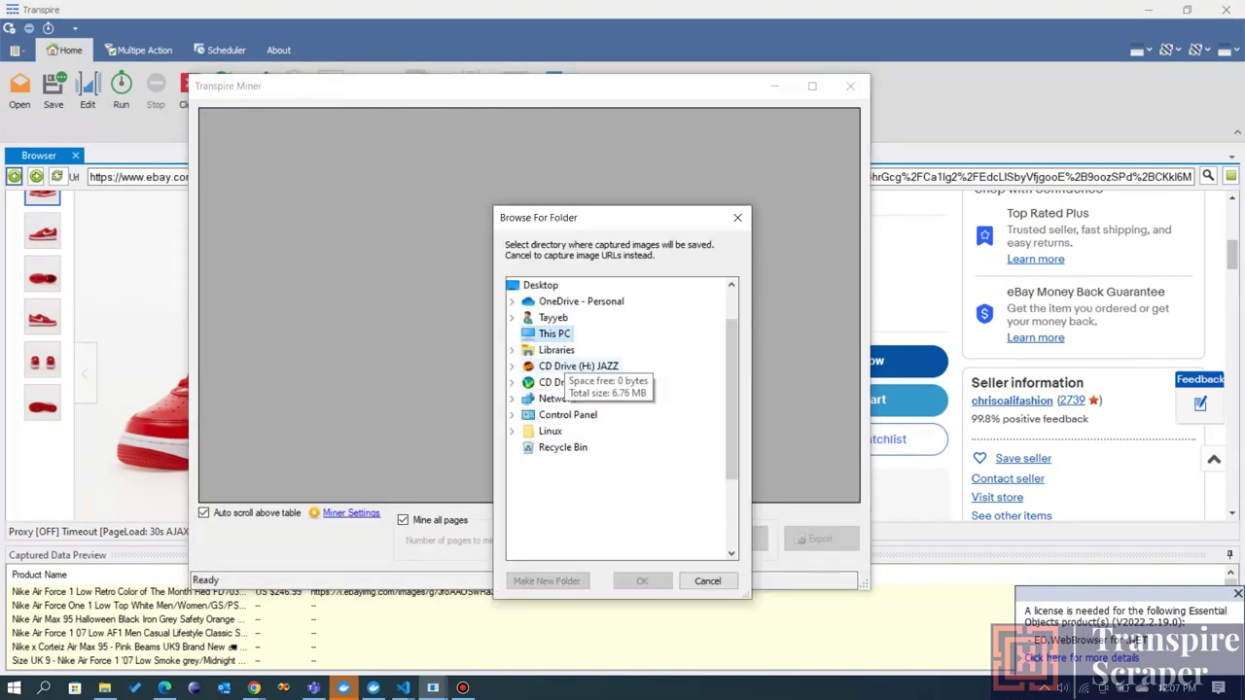
pyautogui.doubleClick(584, 430)
pyautogui.scroll(-1, 588, 467)
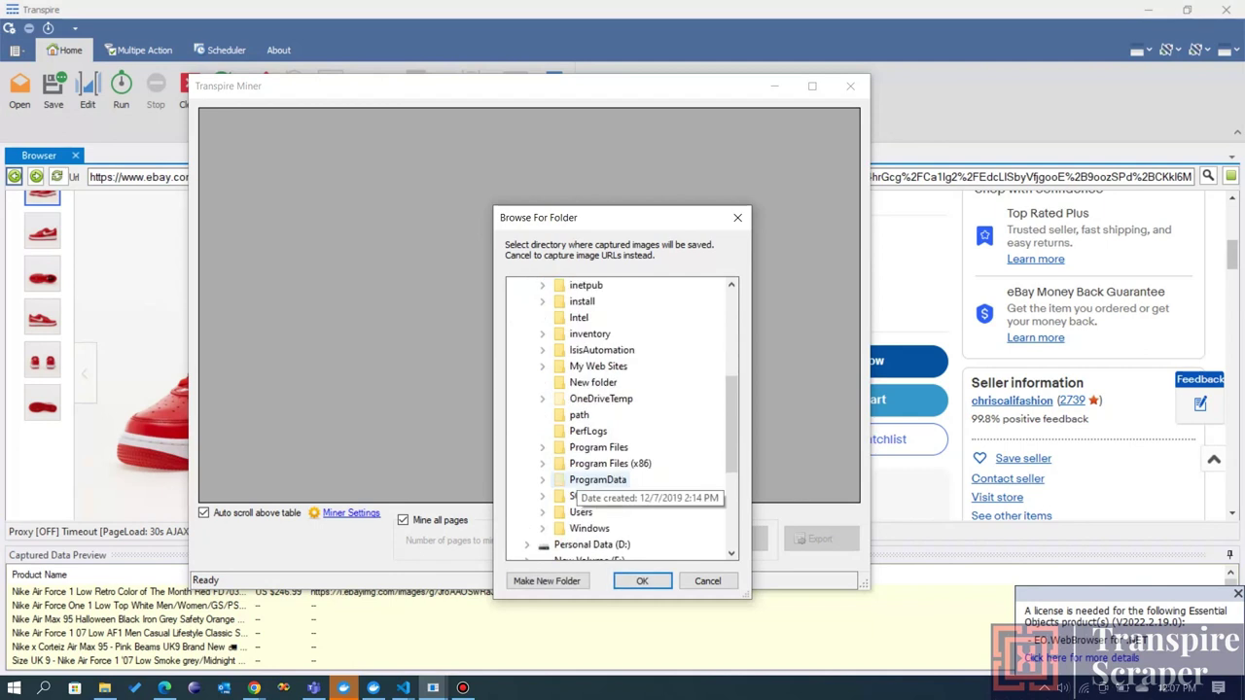
pyautogui.click(594, 386)
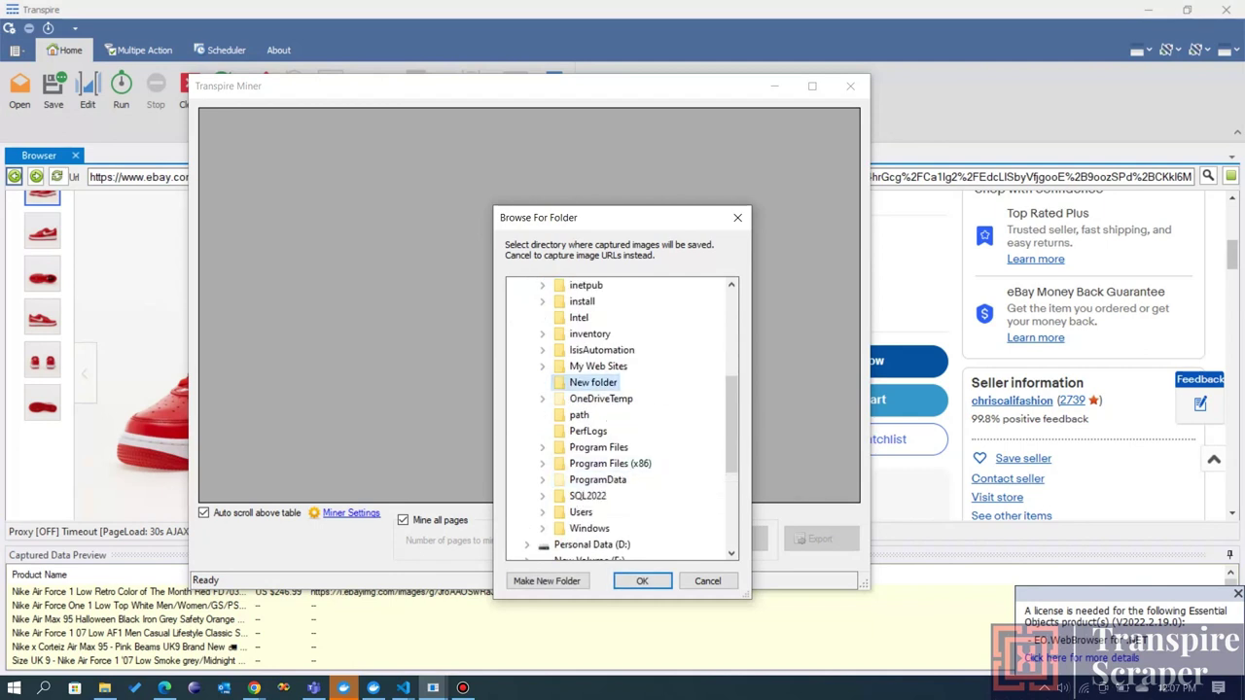
pyautogui.press('Return')
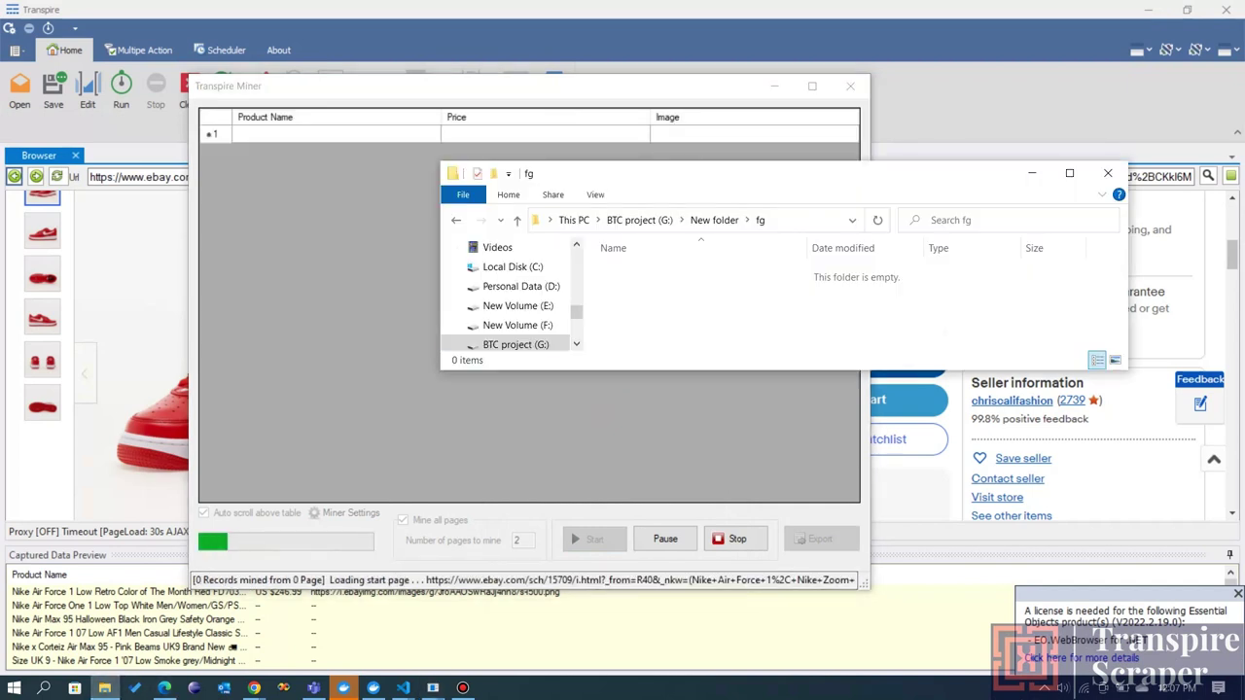
# - Open New folder on Local Disk (C:) in File Explorer and bring its window in front of the miner
pyautogui.click(513, 266)
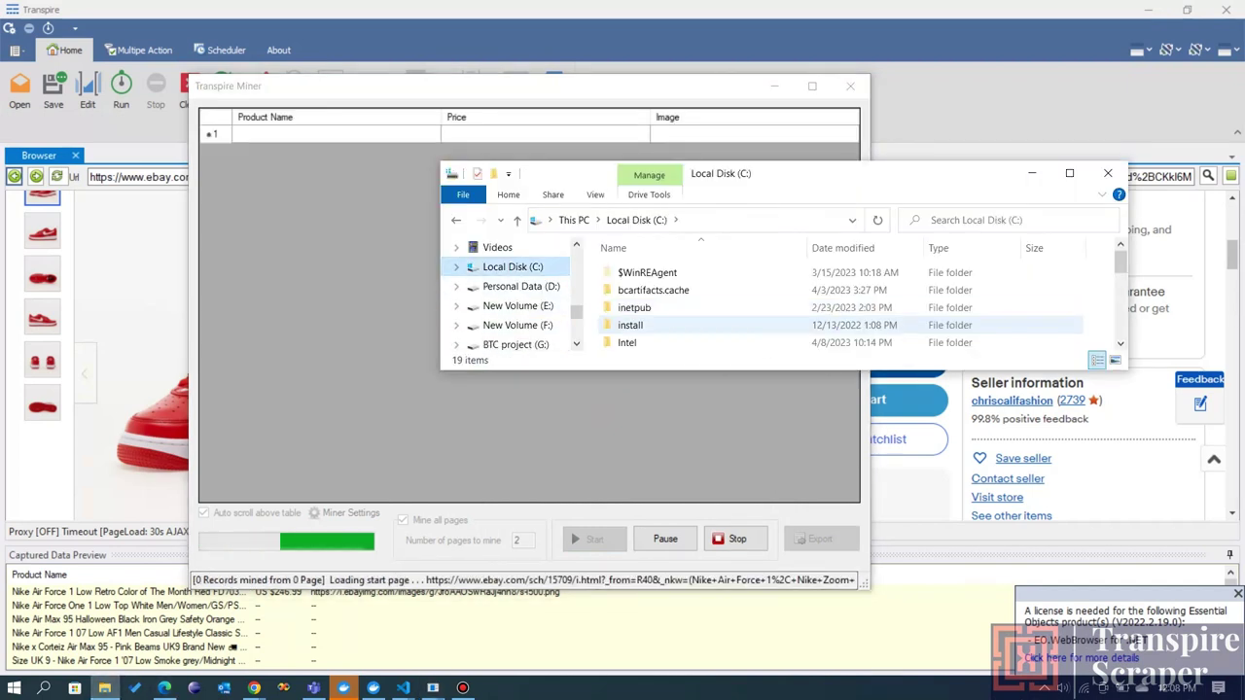
pyautogui.scroll(-3, 674, 323)
pyautogui.scroll(1, 681, 311)
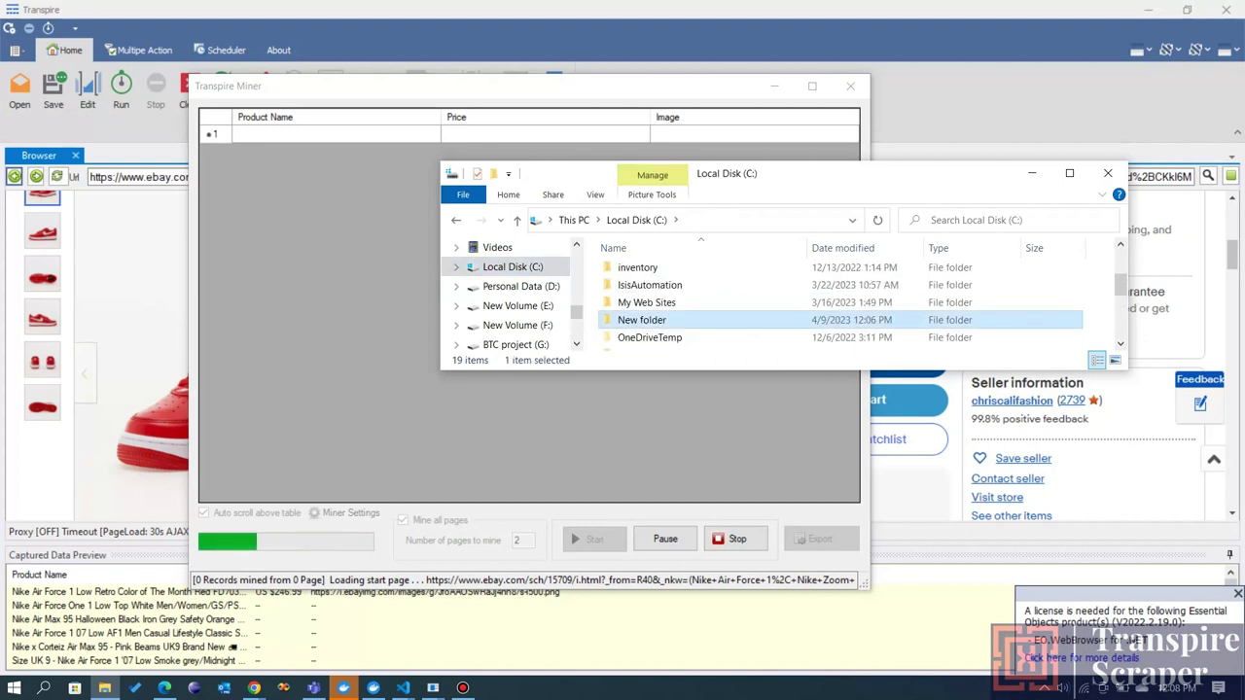
pyautogui.doubleClick(639, 324)
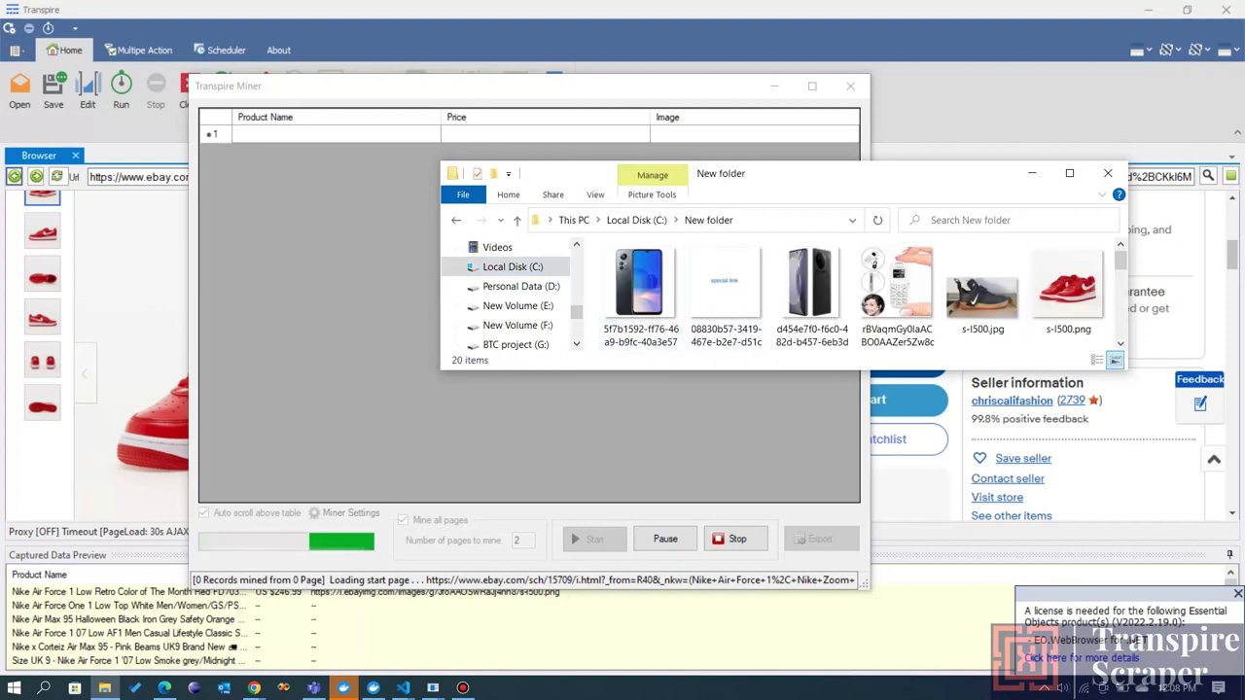
pyautogui.hotkey('alt', 'F4')
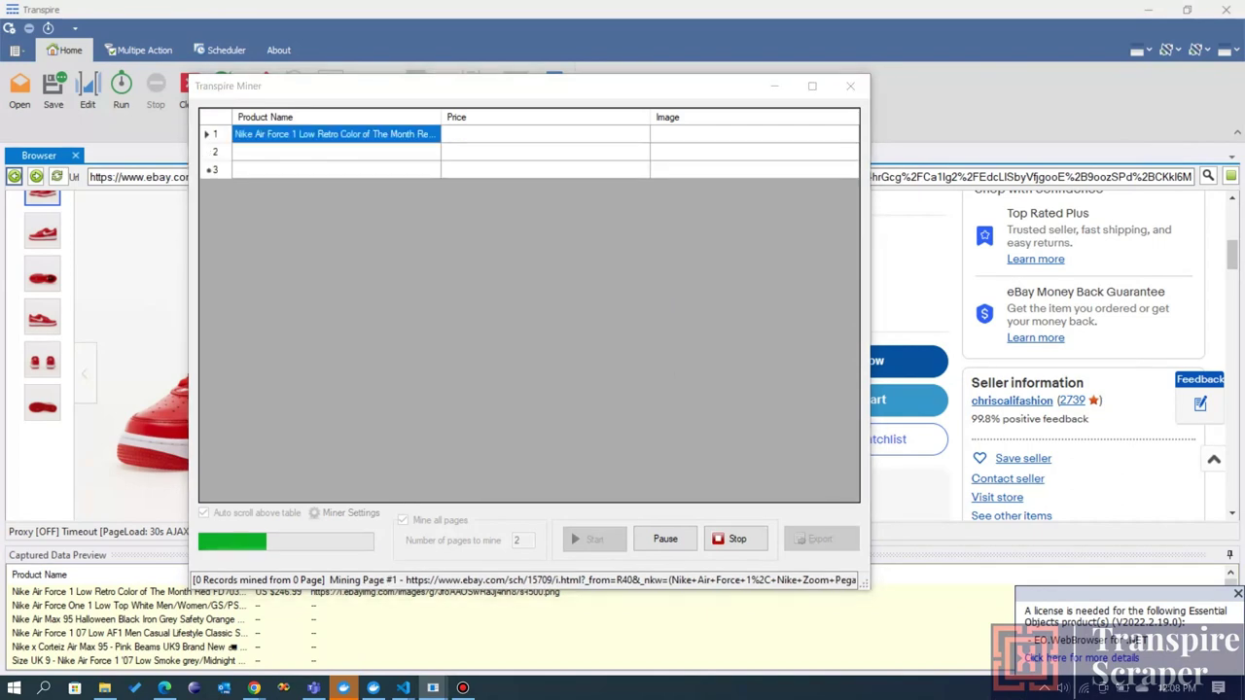
pyautogui.hotkey('alt', 'Tab')
pyautogui.hotkey('alt', 'Tab')
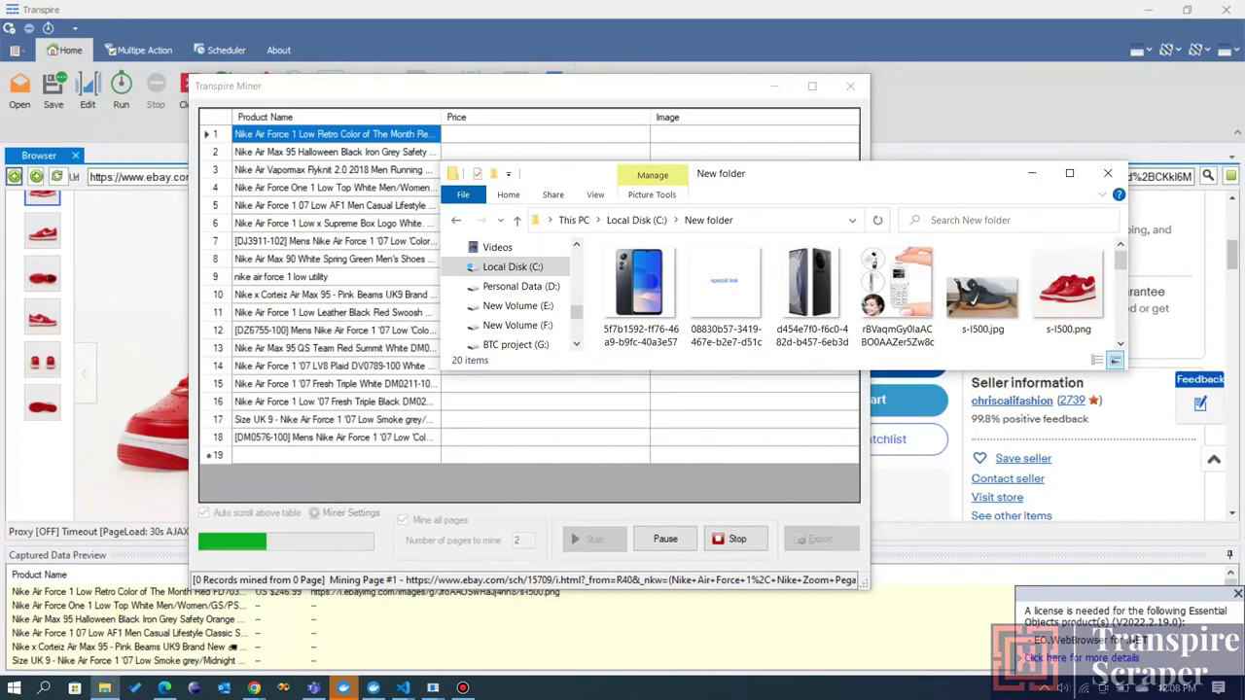
# - Enlarge the folder window and move it off the miner's price data to examine the downloaded shoe images
pyautogui.moveTo(982, 370); pyautogui.dragTo(983, 582)
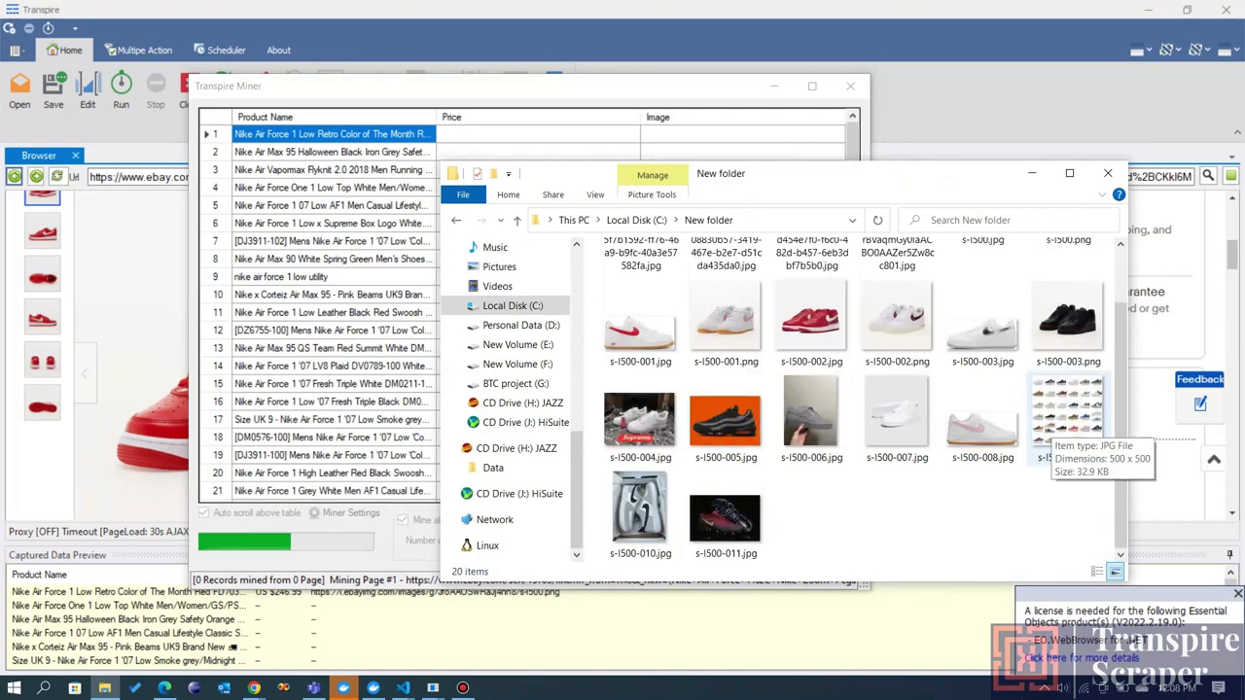
pyautogui.scroll(-1, 1070, 419)
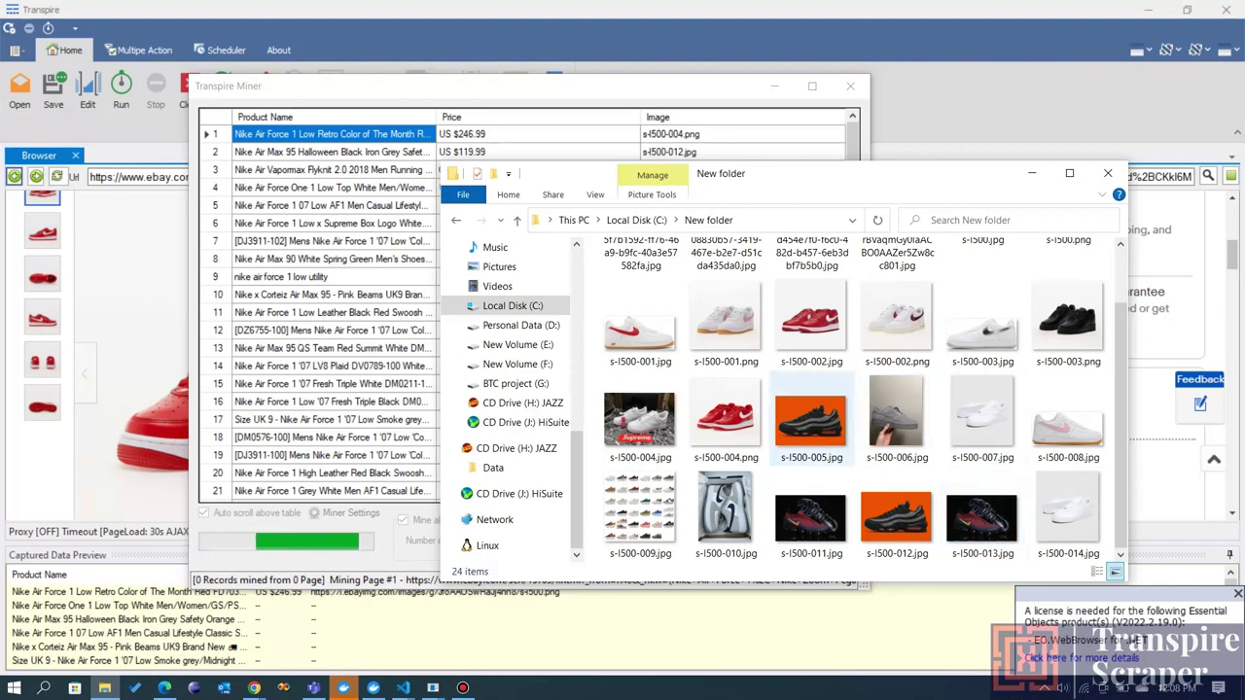
pyautogui.moveTo(798, 173); pyautogui.dragTo(510, 132)
pyautogui.moveTo(588, 132); pyautogui.dragTo(997, 98)
pyautogui.scroll(-4, 997, 267)
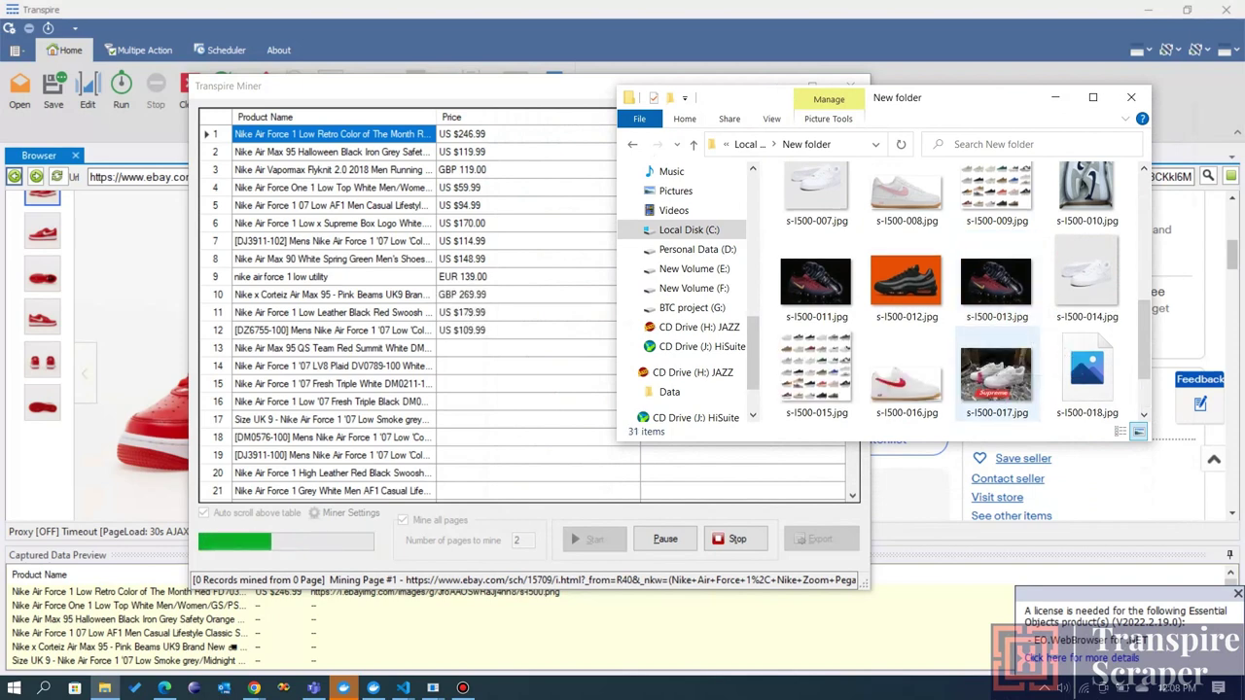
pyautogui.scroll(-1, 1087, 362)
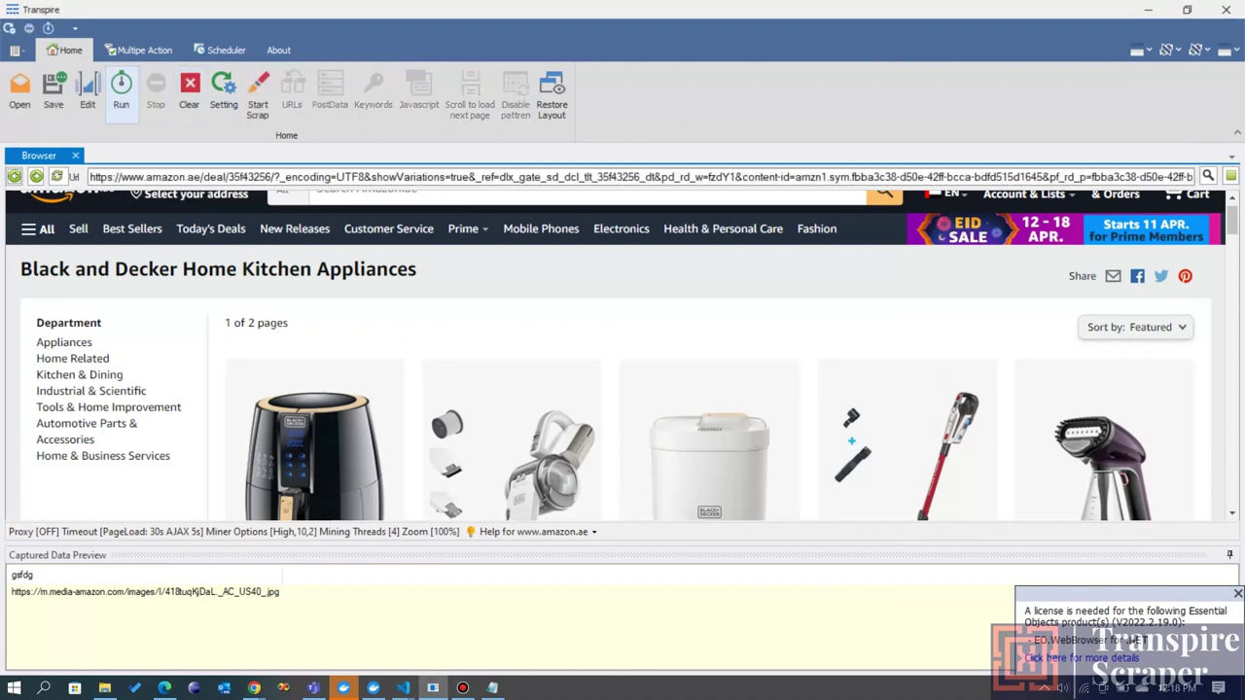
# - Reload the Amazon Black and Decker Home Kitchen Appliances page and start a new capture configuration without saving the last one
pyautogui.click(298, 177)
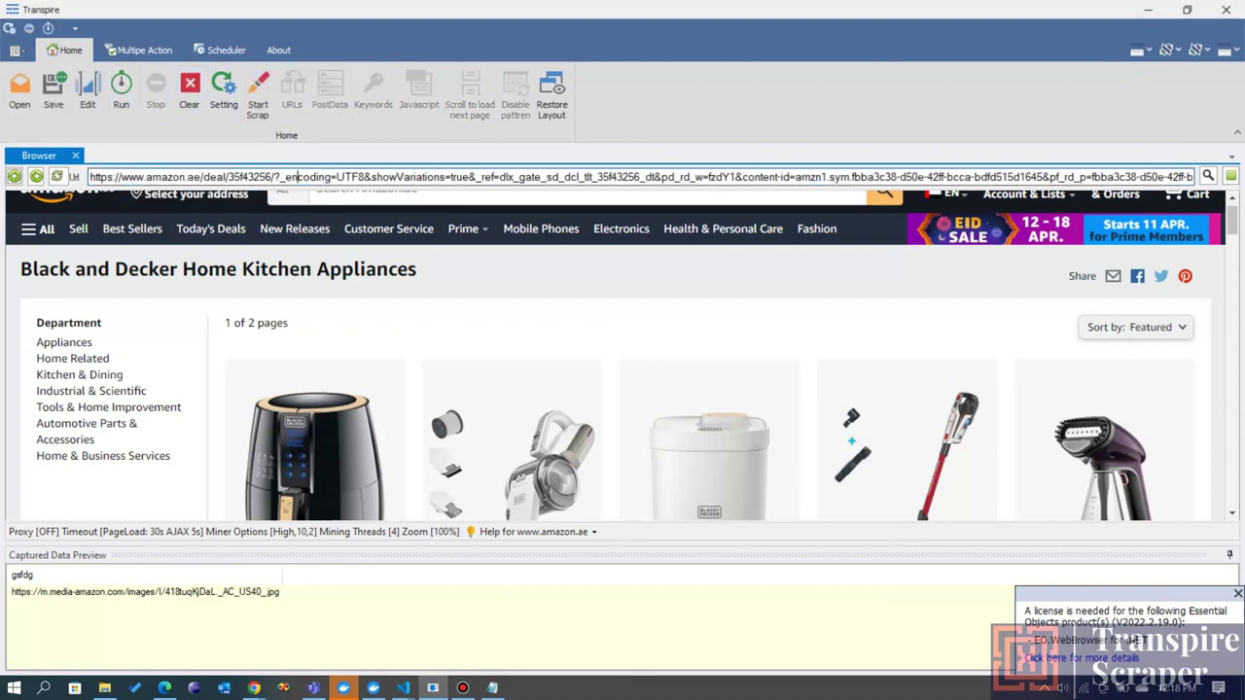
pyautogui.press('Return')
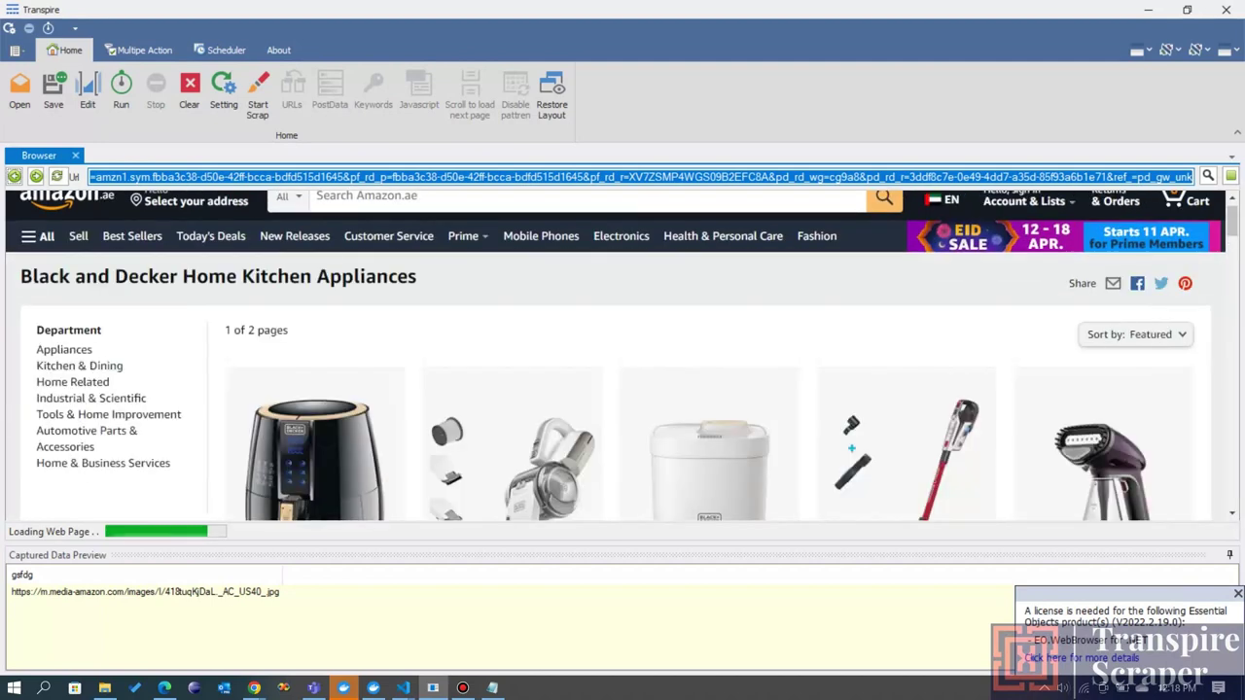
pyautogui.click(121, 94)
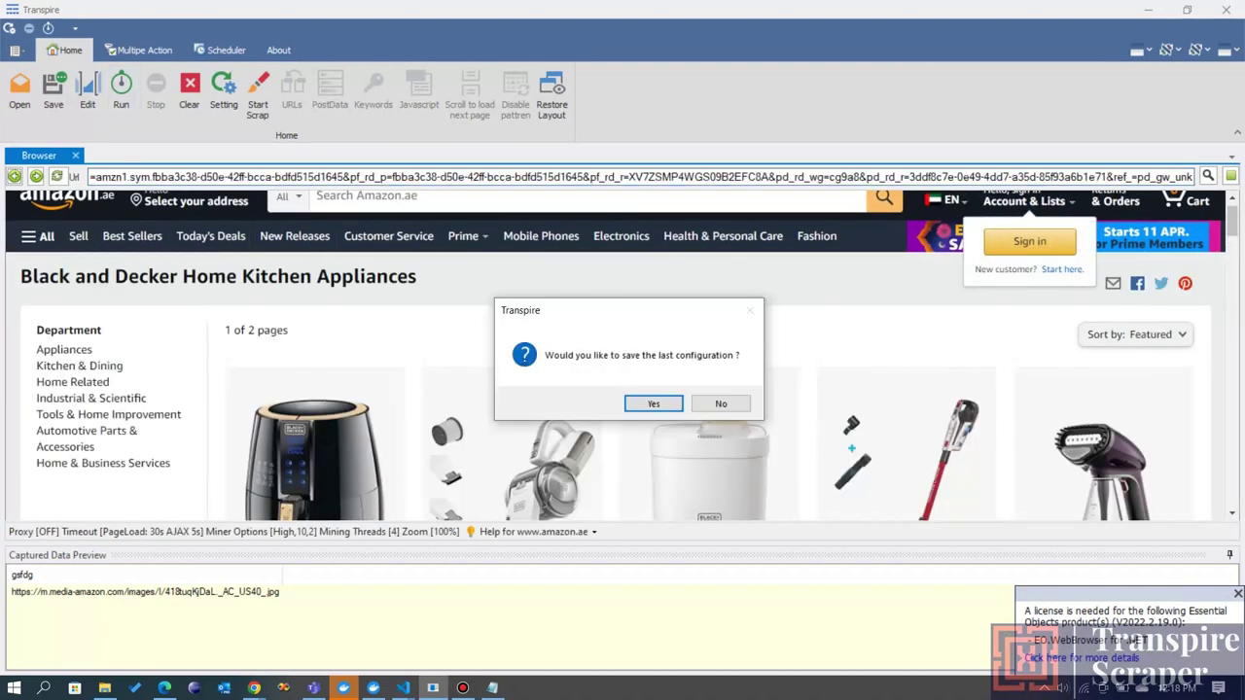
pyautogui.click(720, 404)
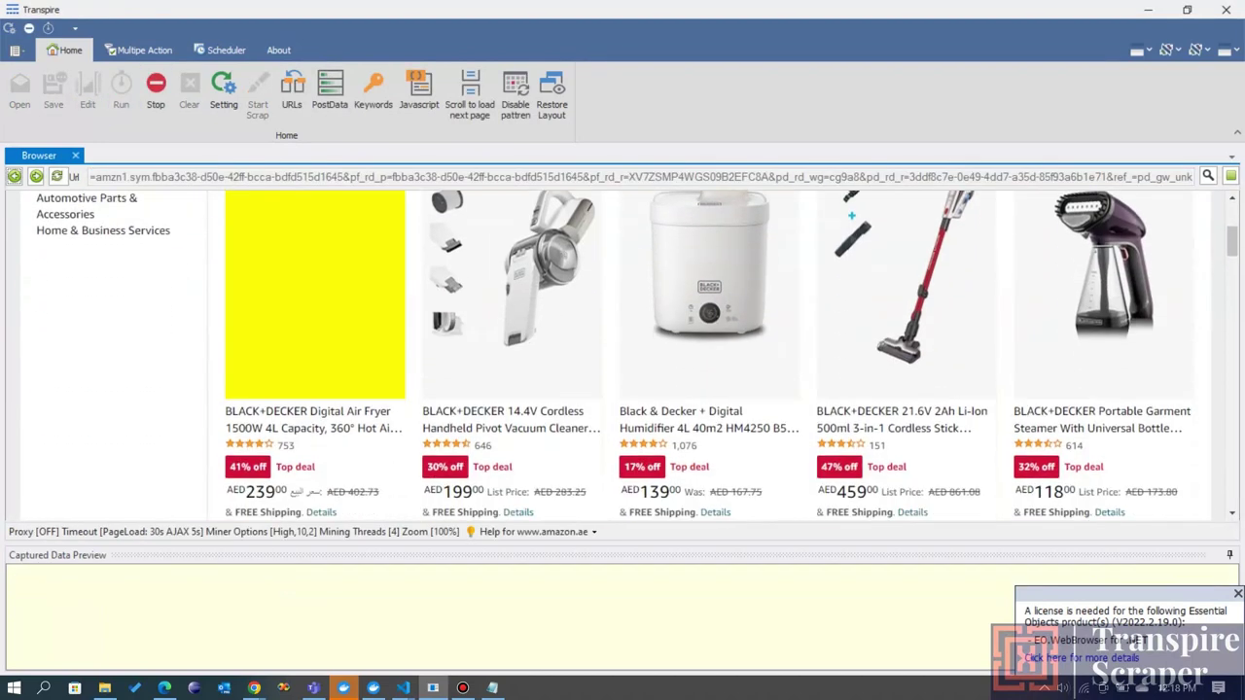
# - Capture the text of the BLACK+DECKER Digital Air Fryer title as an item named Product Desctiption
pyautogui.click(307, 420)
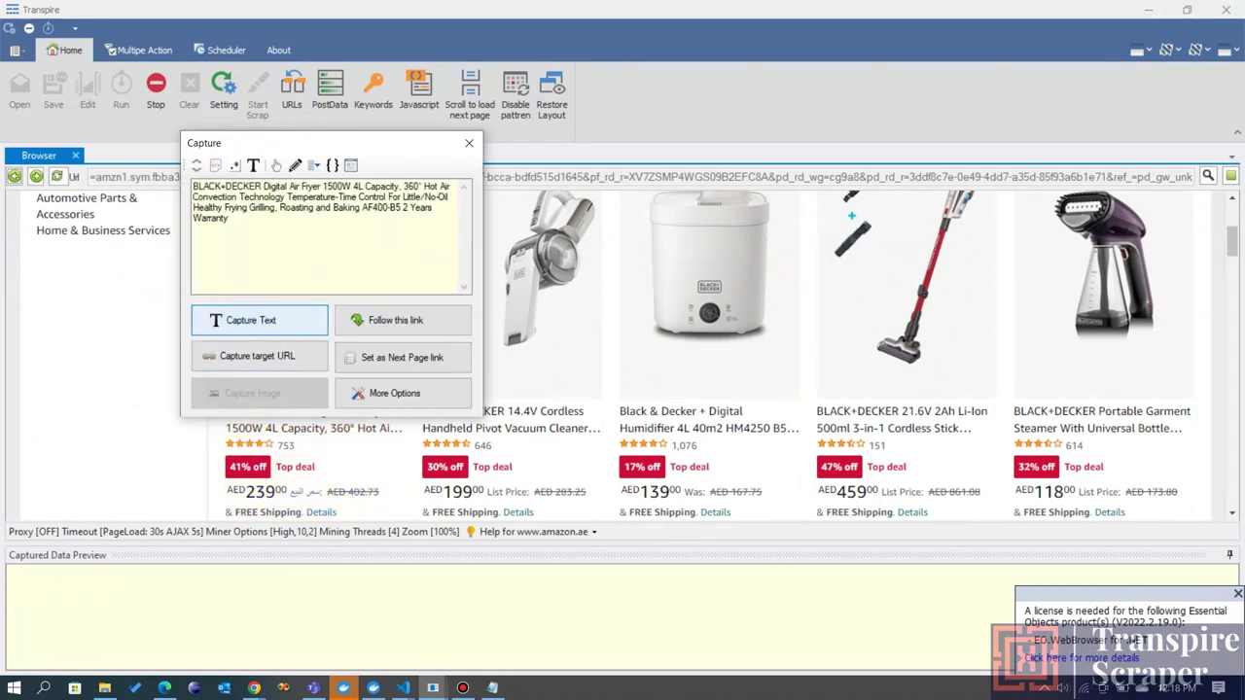
pyautogui.click(258, 320)
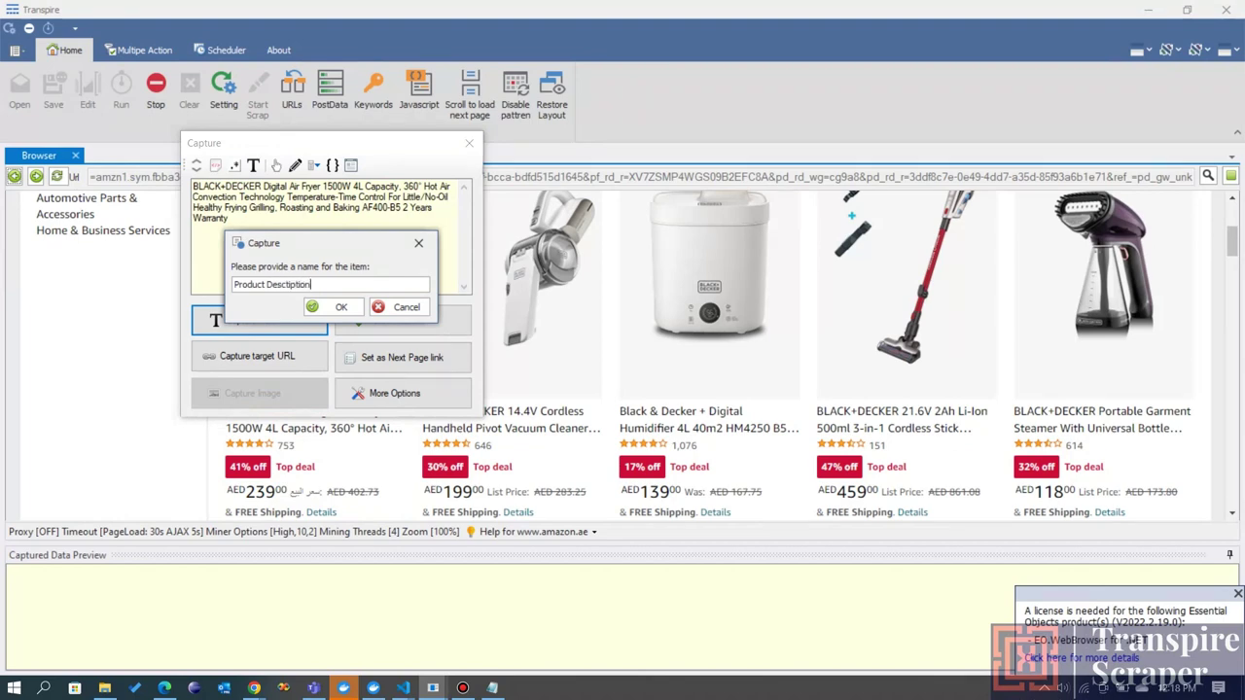
pyautogui.write('Product Desctiption')
pyautogui.press('Return')
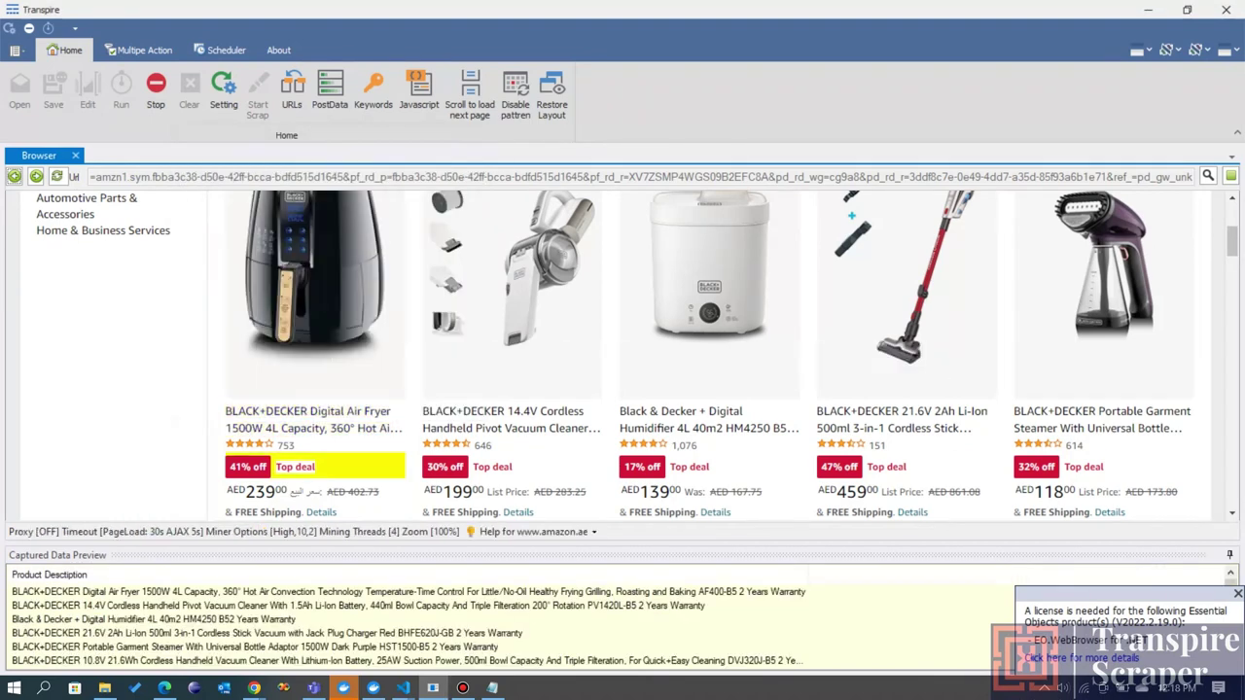
# - Capture the full AED price text of the Digital Air Fryer, including currency and decimals, as an item named Price
pyautogui.click(261, 491)
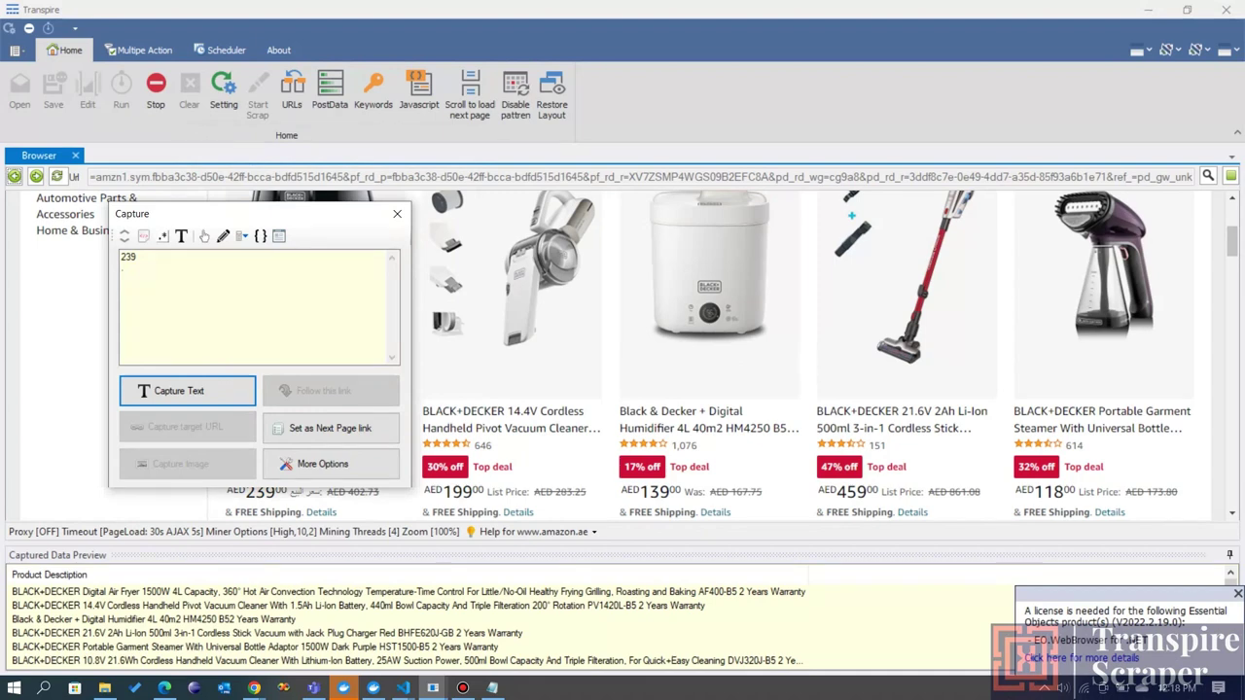
pyautogui.click(397, 213)
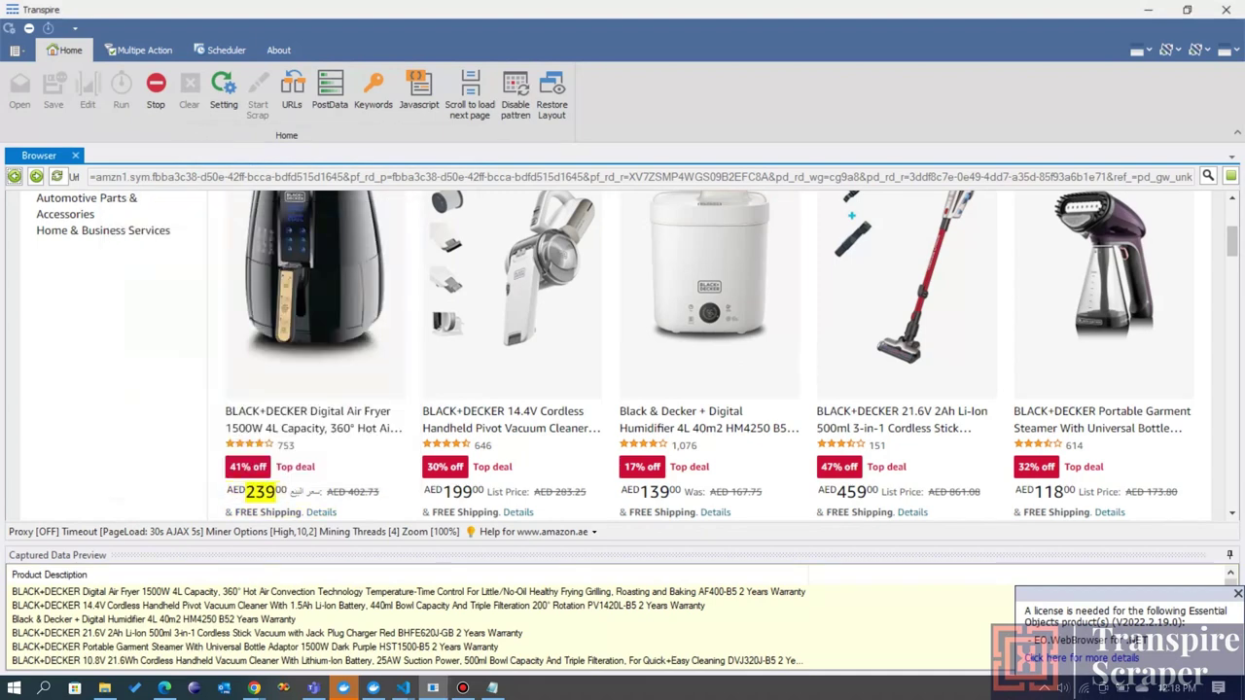
pyautogui.click(258, 491)
pyautogui.click(165, 396)
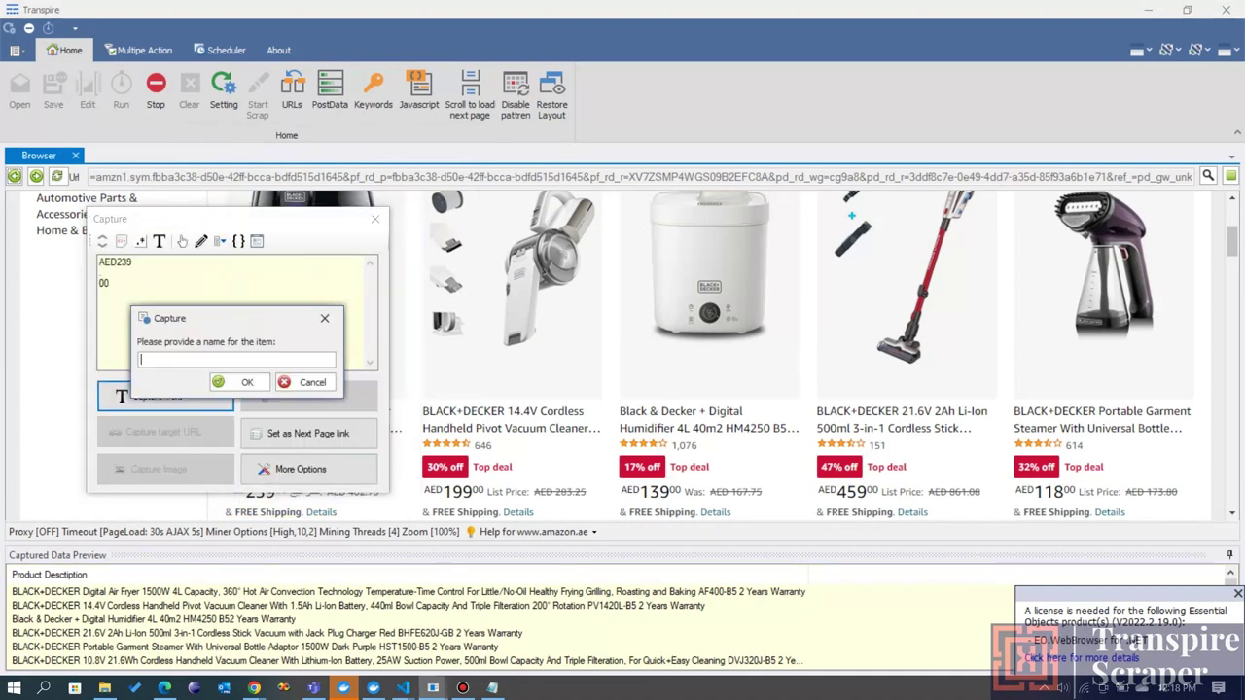
pyautogui.write('Price')
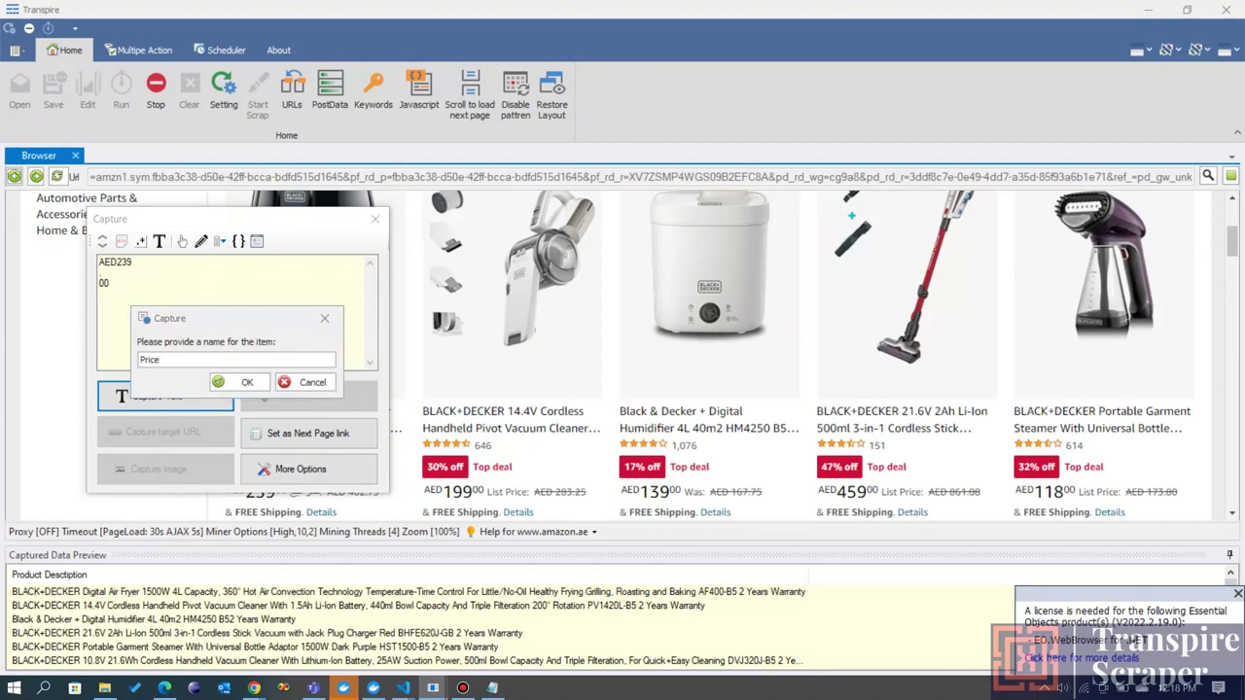
pyautogui.press('Return')
# - Set the Next link in the pagination below the product list as the next page link
pyautogui.scroll(-20, 615, 356)
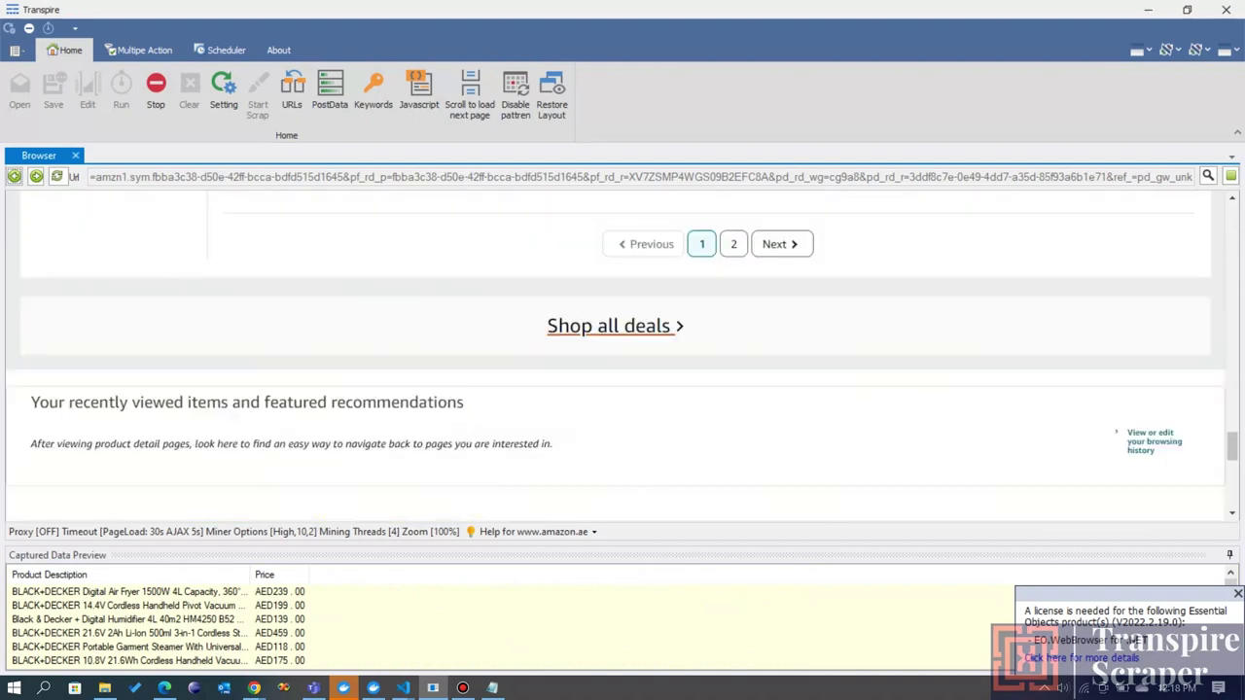
pyautogui.click(781, 285)
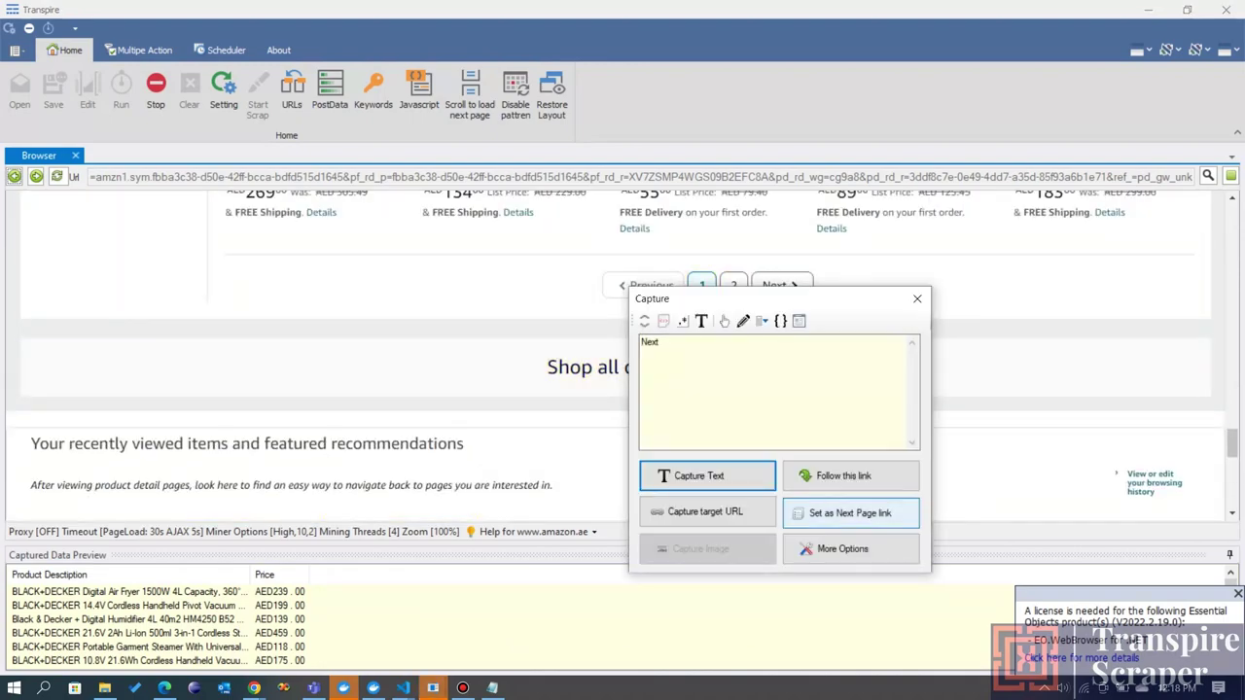
pyautogui.click(849, 513)
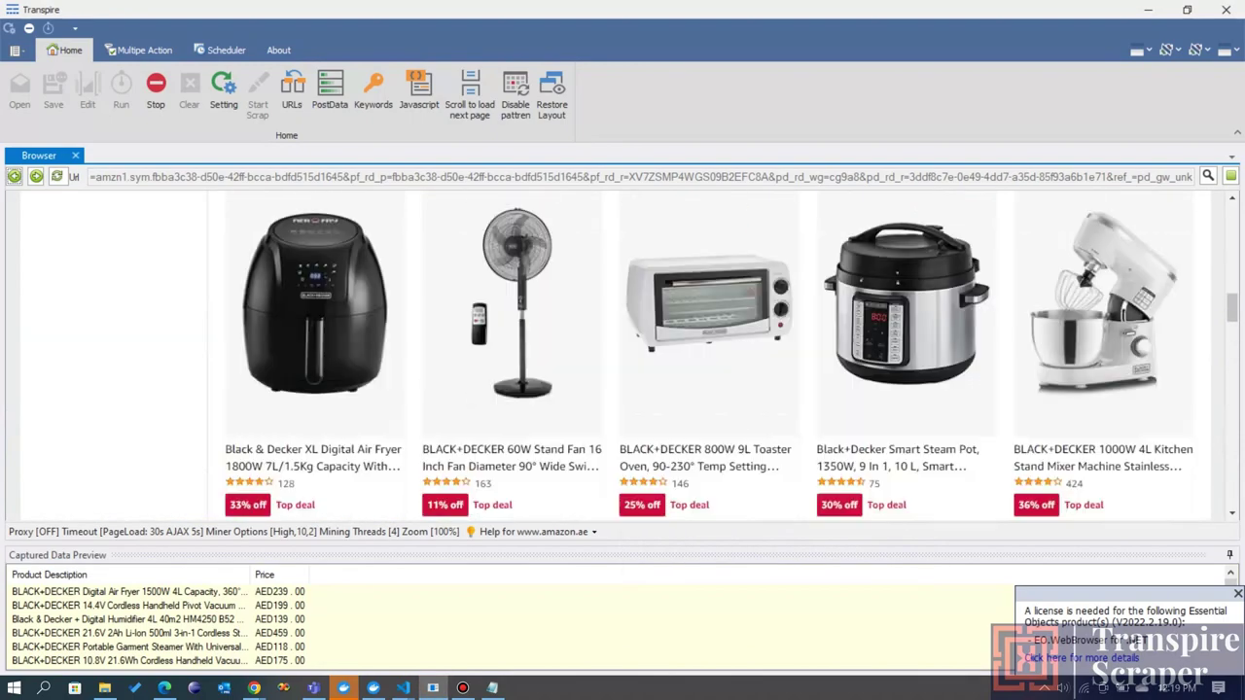
# - Follow the BLACK+DECKER Digital Air Fryer title link from the listing to its product detail page
pyautogui.scroll(2, 512, 386)
pyautogui.scroll(-3, 512, 386)
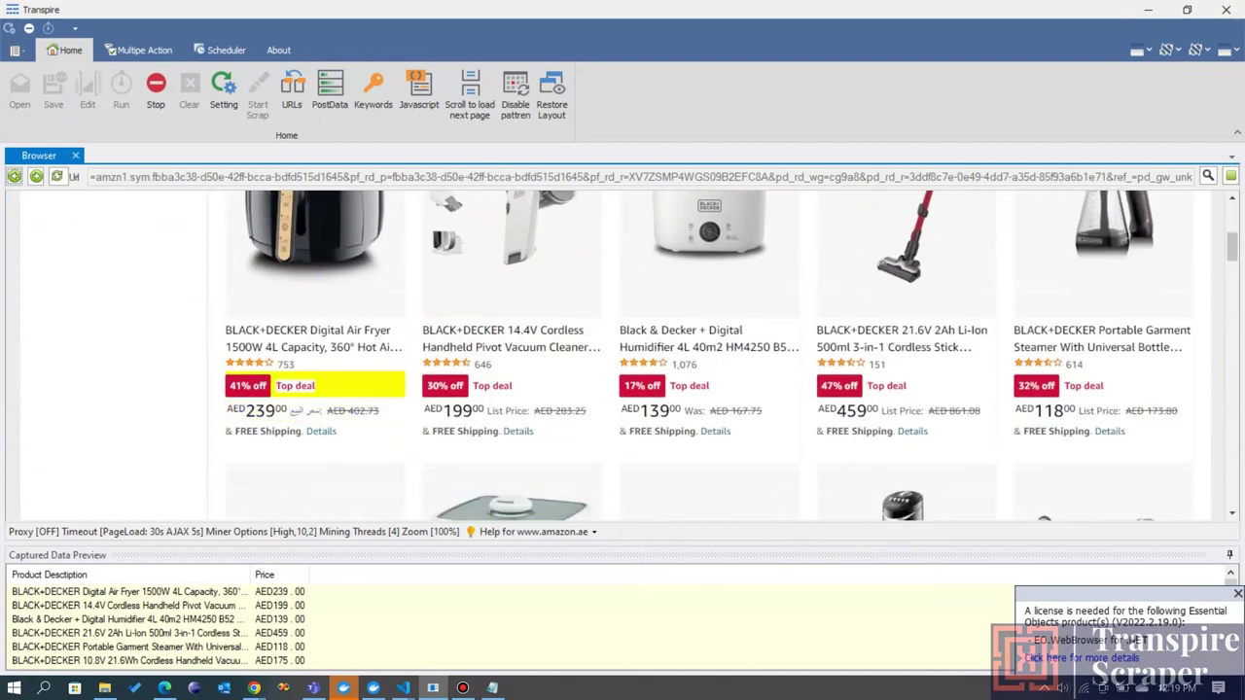
pyautogui.click(325, 338)
pyautogui.click(388, 384)
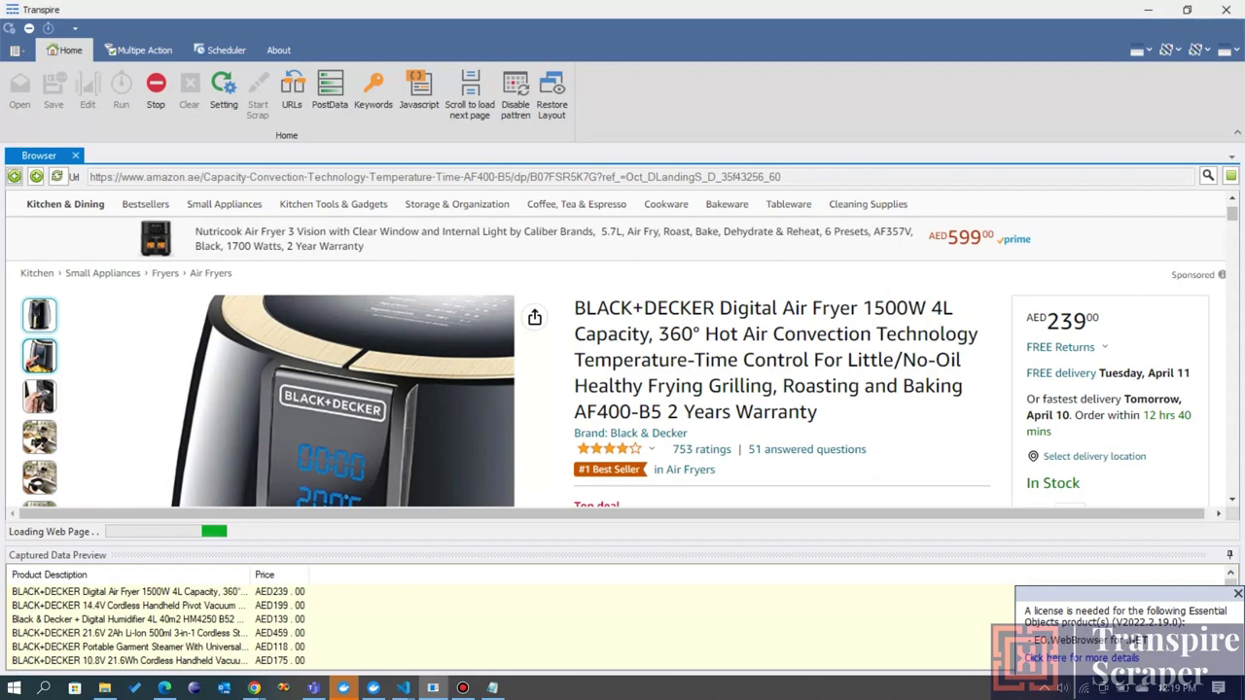
# - Select the third air fryer thumbnail and expand its HTML capture to the surrounding altImages container
pyautogui.click(39, 396)
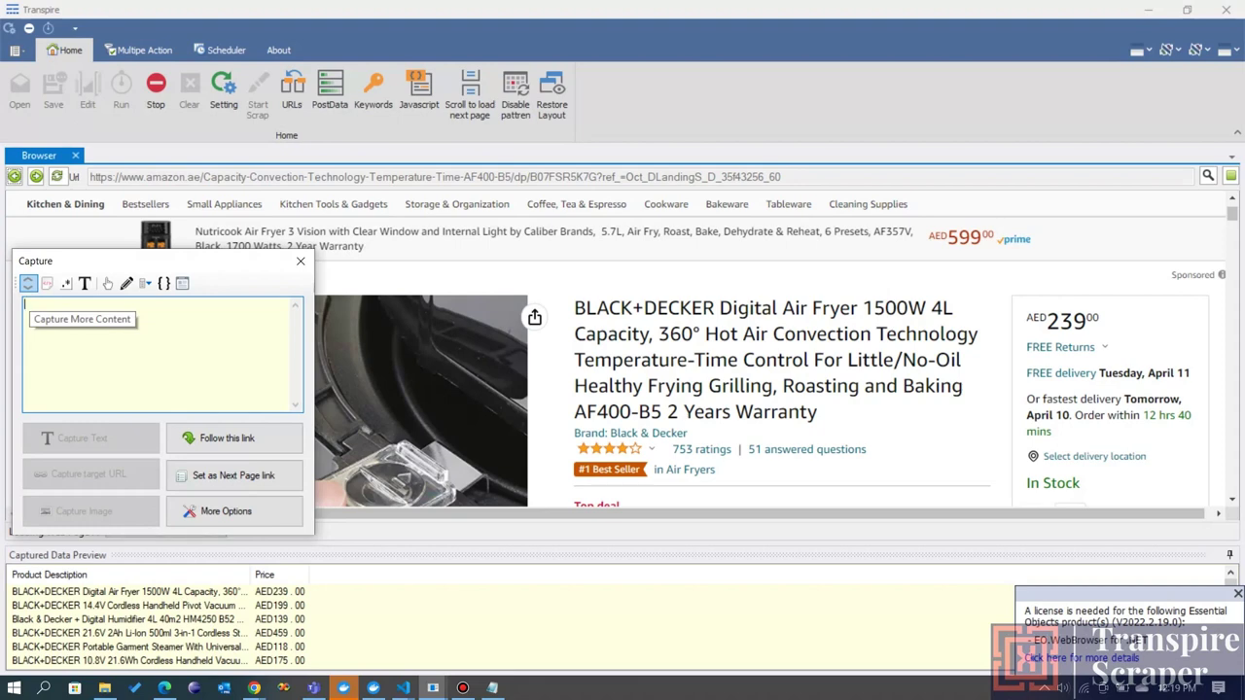
pyautogui.click(46, 284)
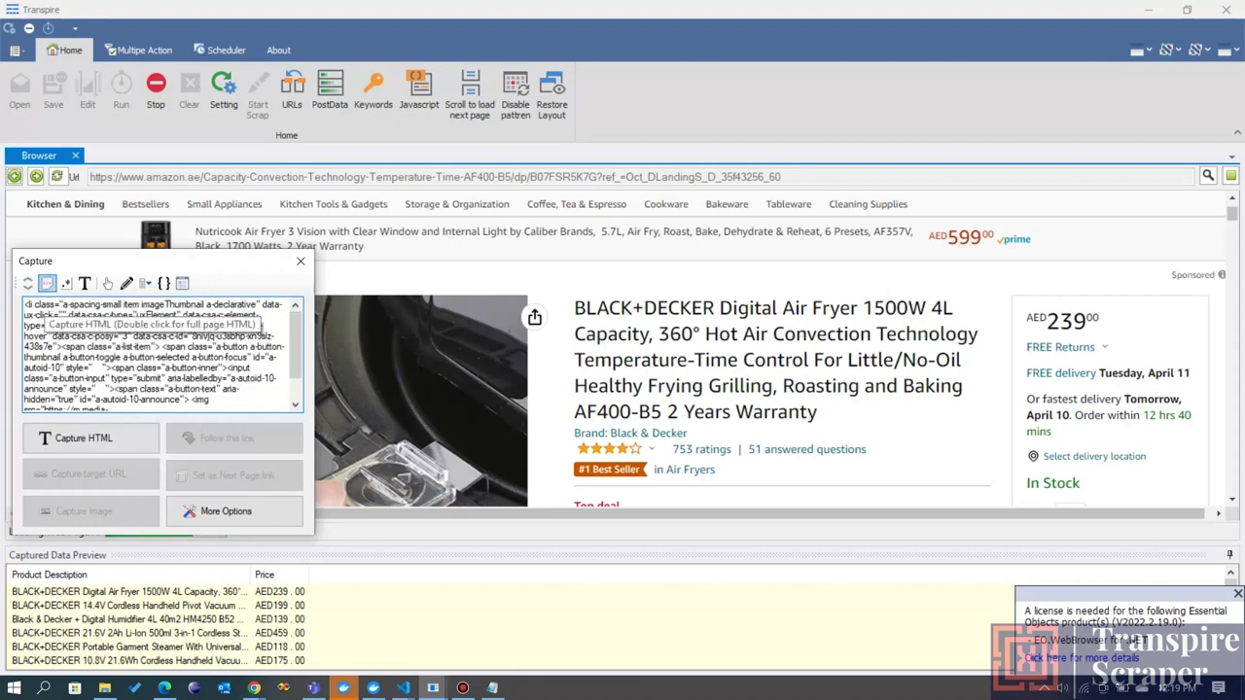
pyautogui.click(27, 284)
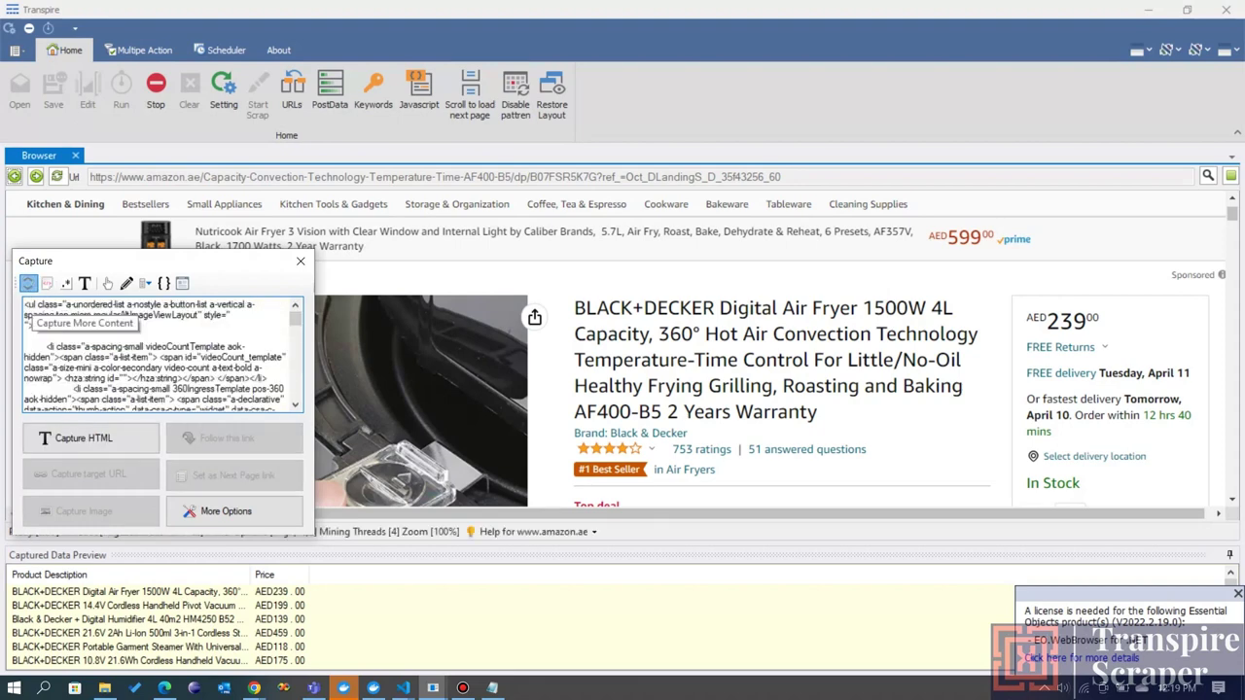
pyautogui.click(27, 284)
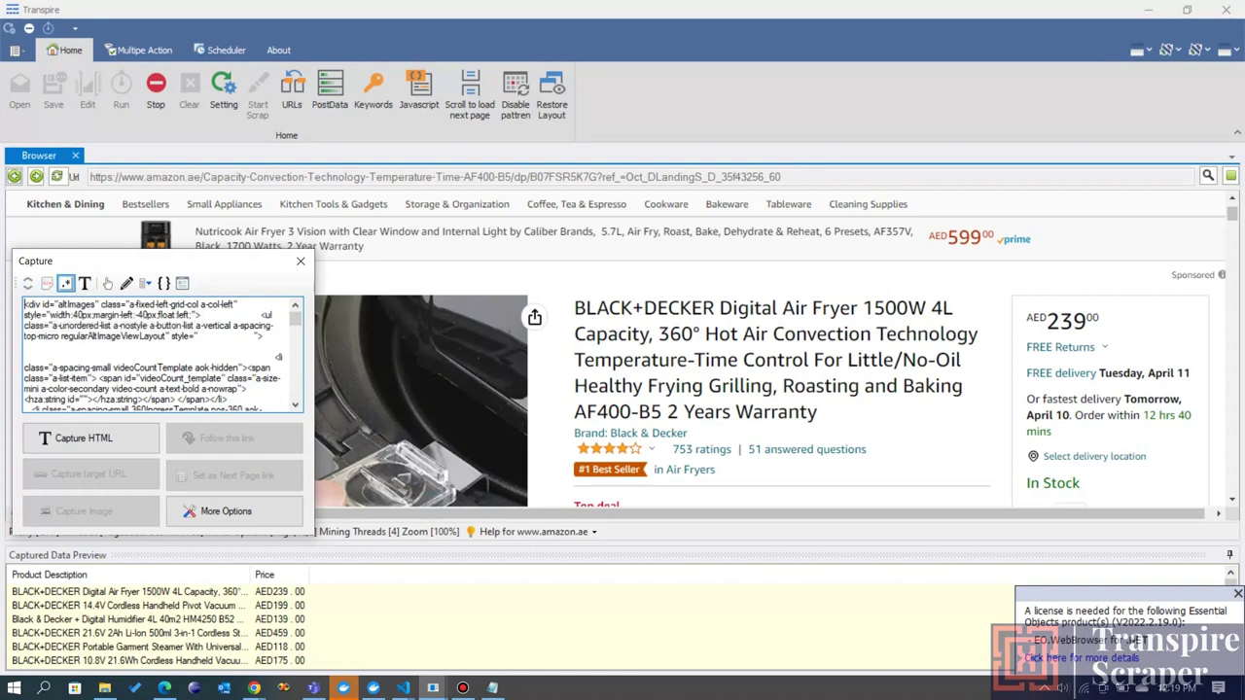
# - Try to apply the regular expression src="([^_|")[^\.]"([^"]") copied from Notepad to the thumbnails' captured HTML
pyautogui.click(65, 284)
pyautogui.moveTo(160, 360); pyautogui.dragTo(393, 444)
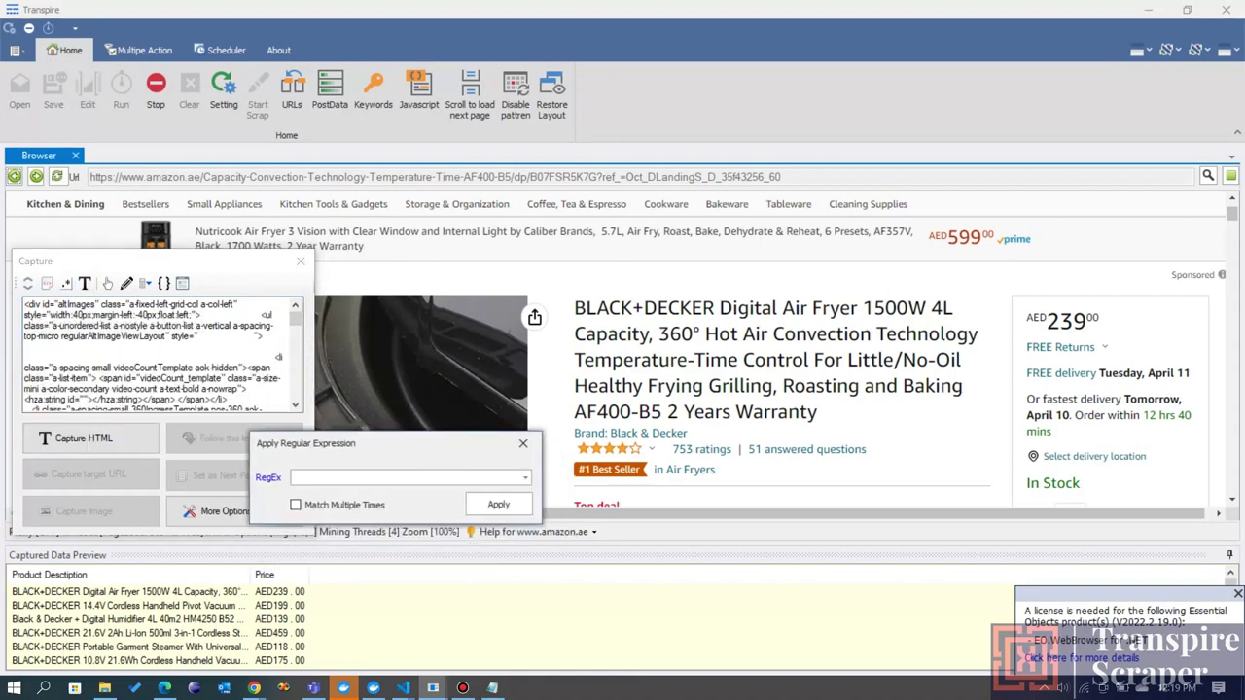
pyautogui.click(492, 687)
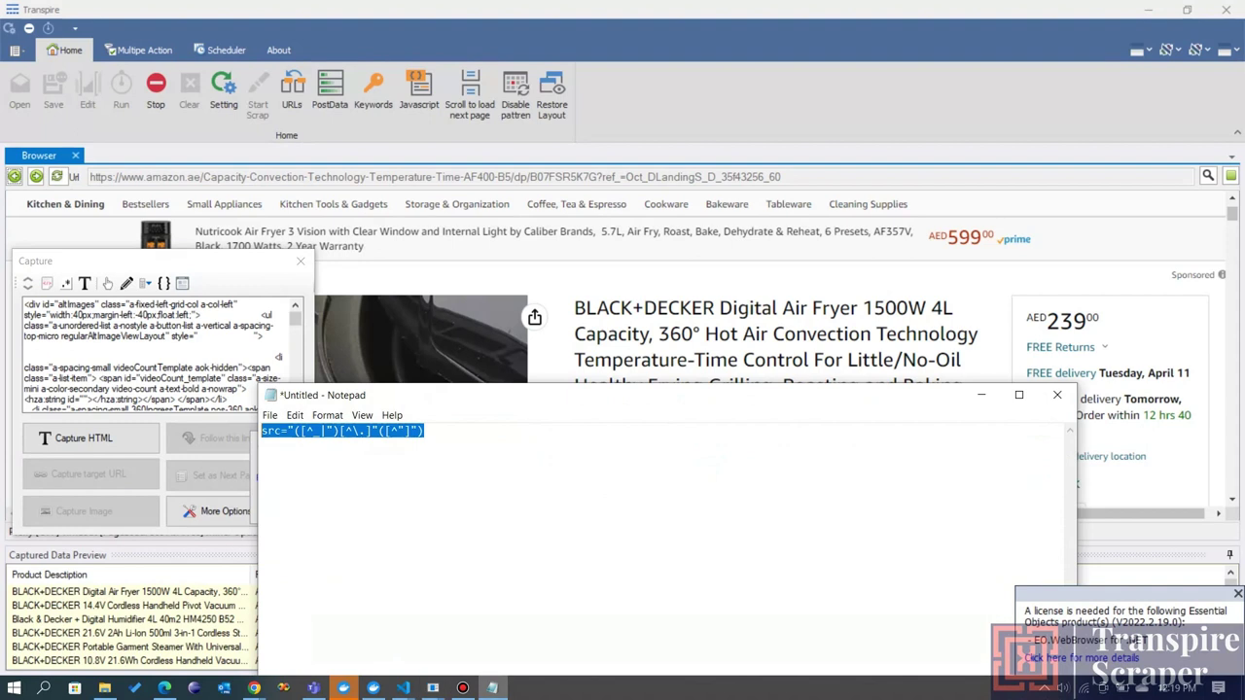
pyautogui.rightClick(406, 434)
pyautogui.click(428, 480)
pyautogui.click(981, 395)
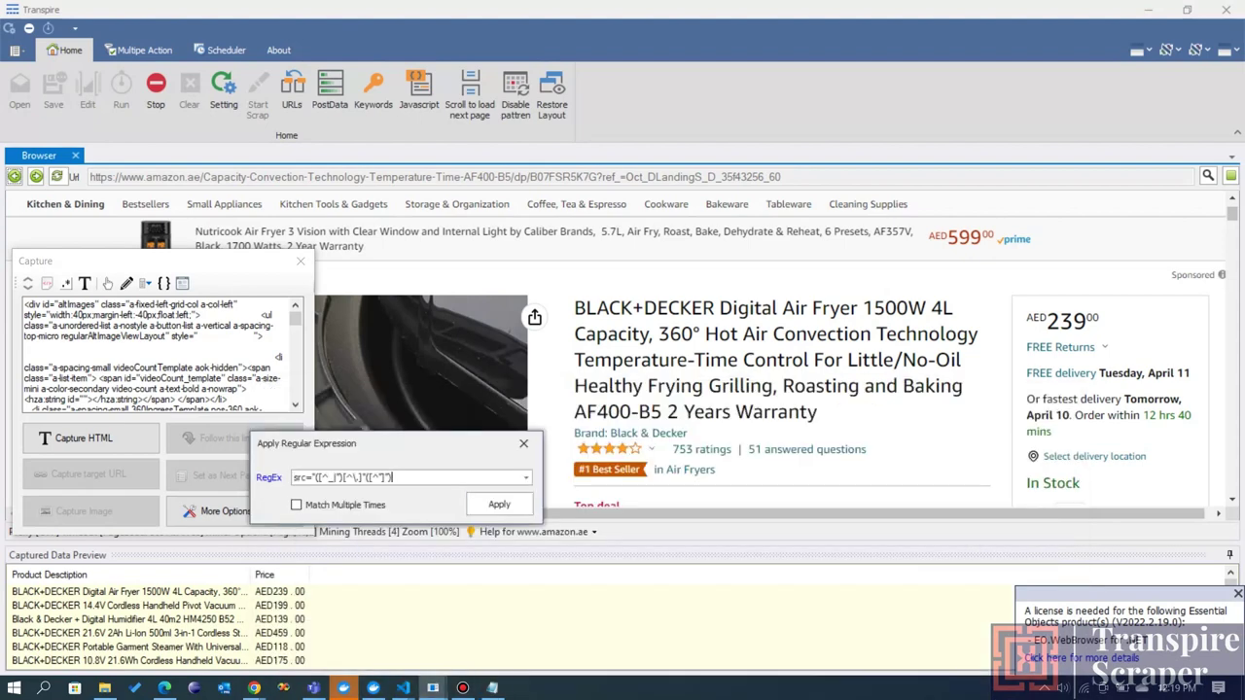
pyautogui.click(499, 504)
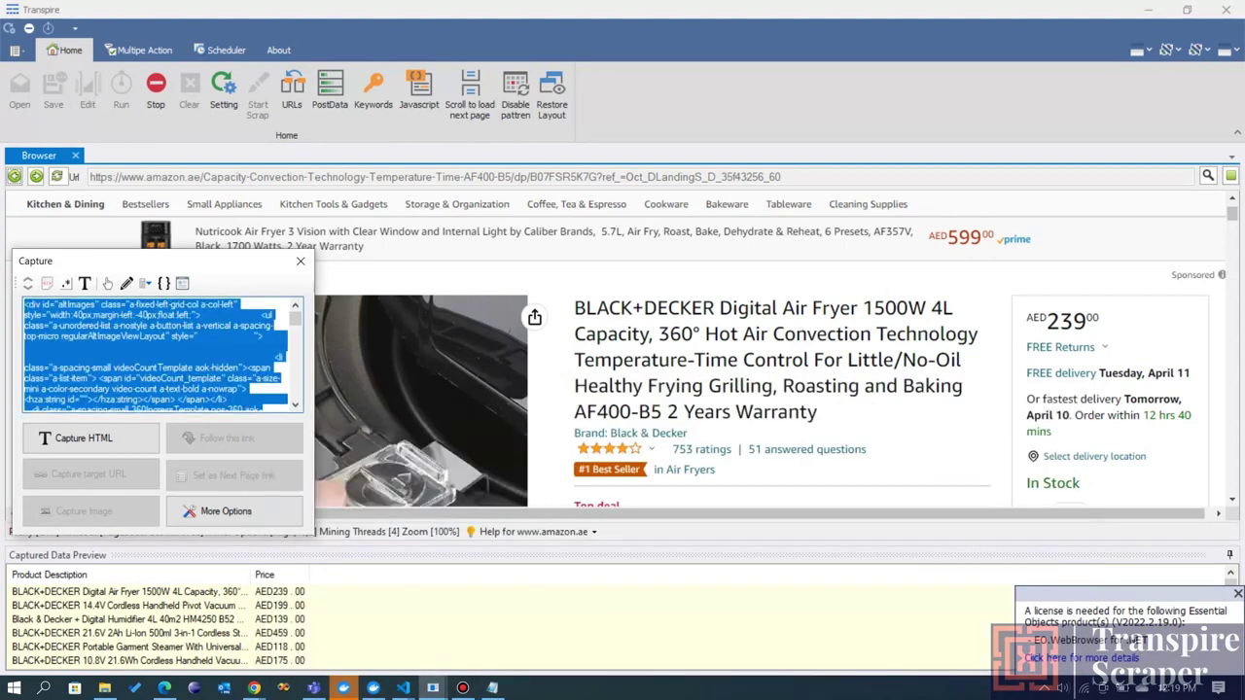
# - Examine the captured altImages HTML for the image source URLs of the thumbnails
pyautogui.scroll(-5, 156, 354)
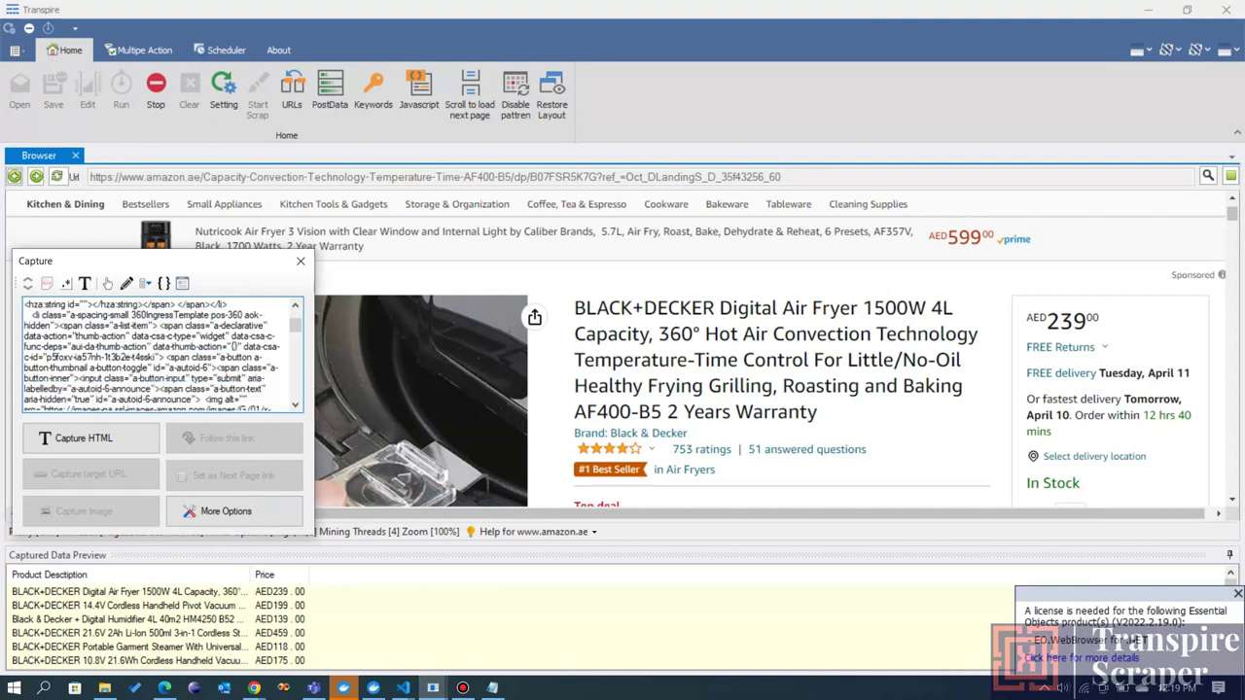
pyautogui.scroll(-4, 161, 355)
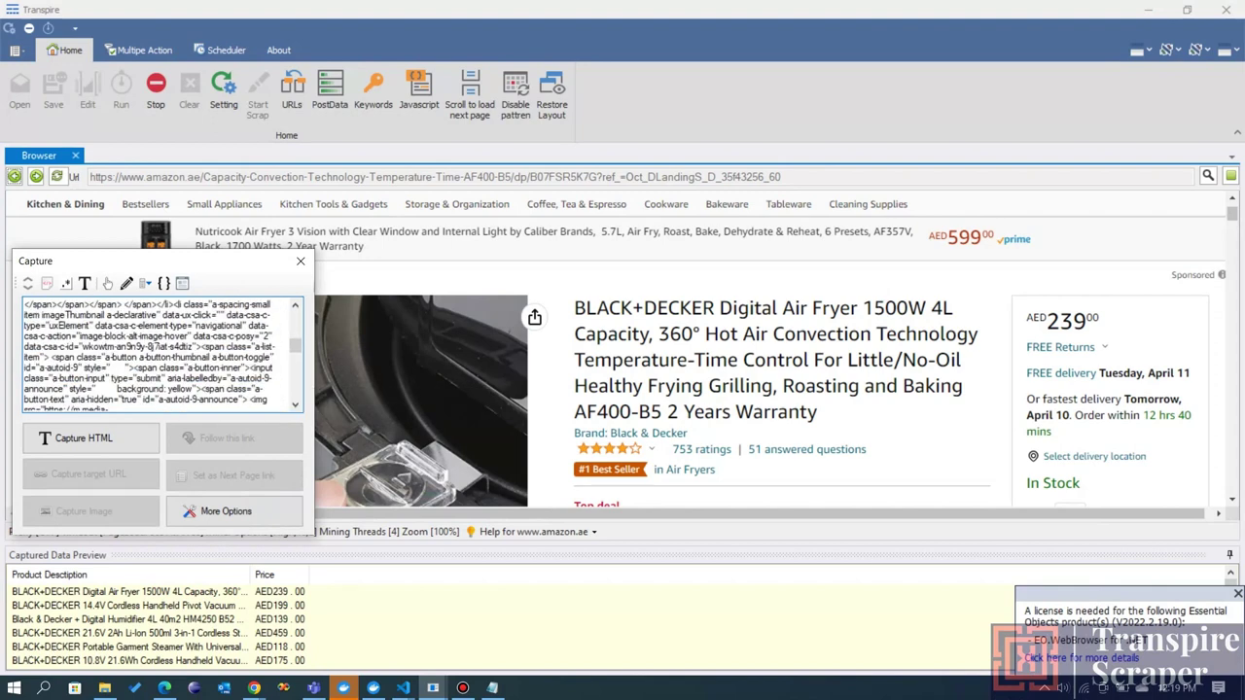
pyautogui.scroll(-4, 161, 355)
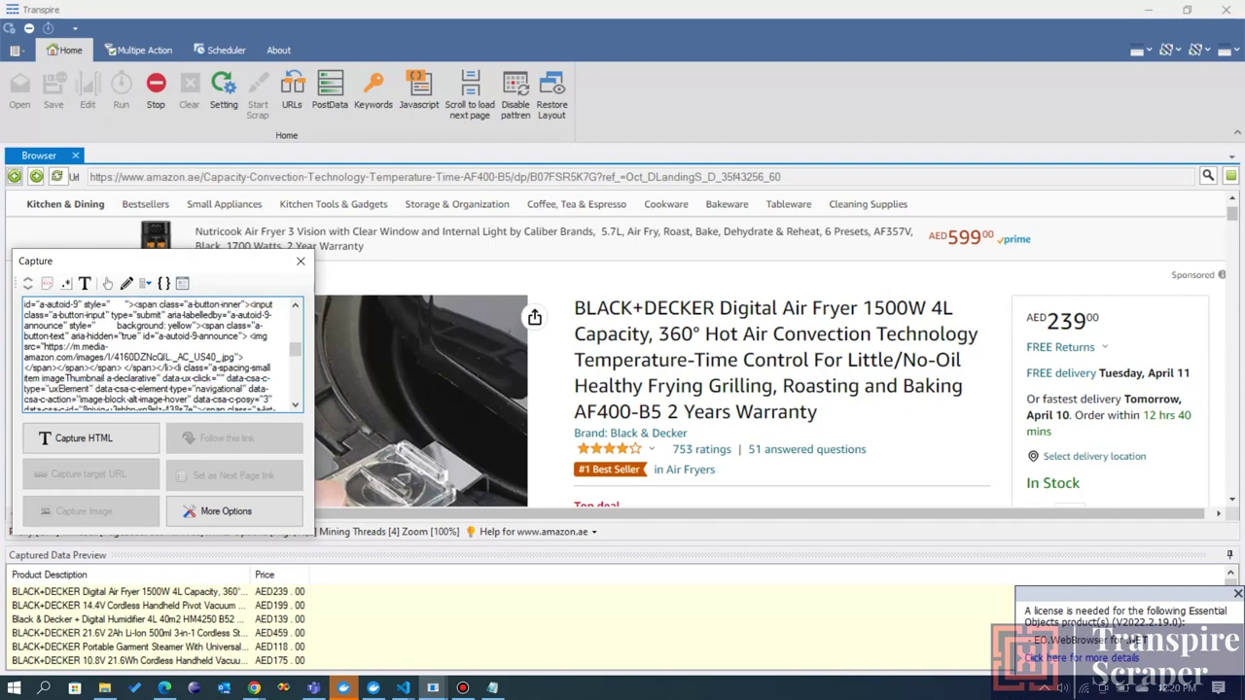
pyautogui.scroll(-8, 161, 355)
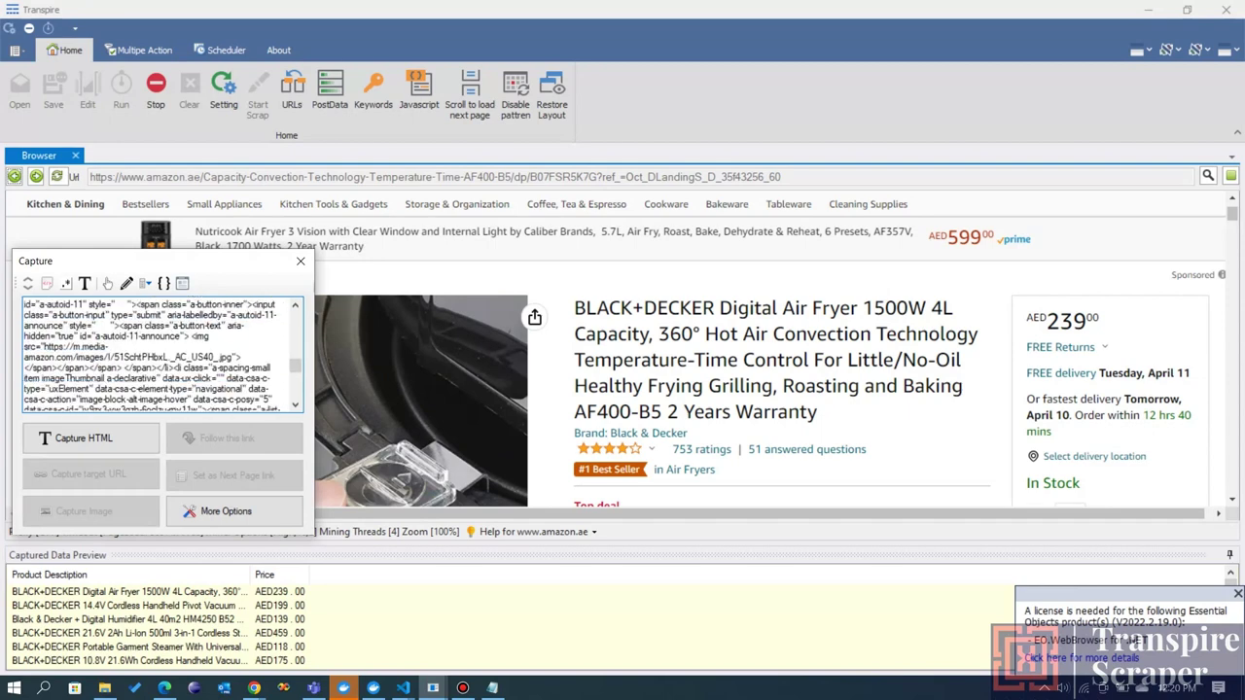
pyautogui.scroll(-4, 160, 355)
pyautogui.scroll(-2, 160, 355)
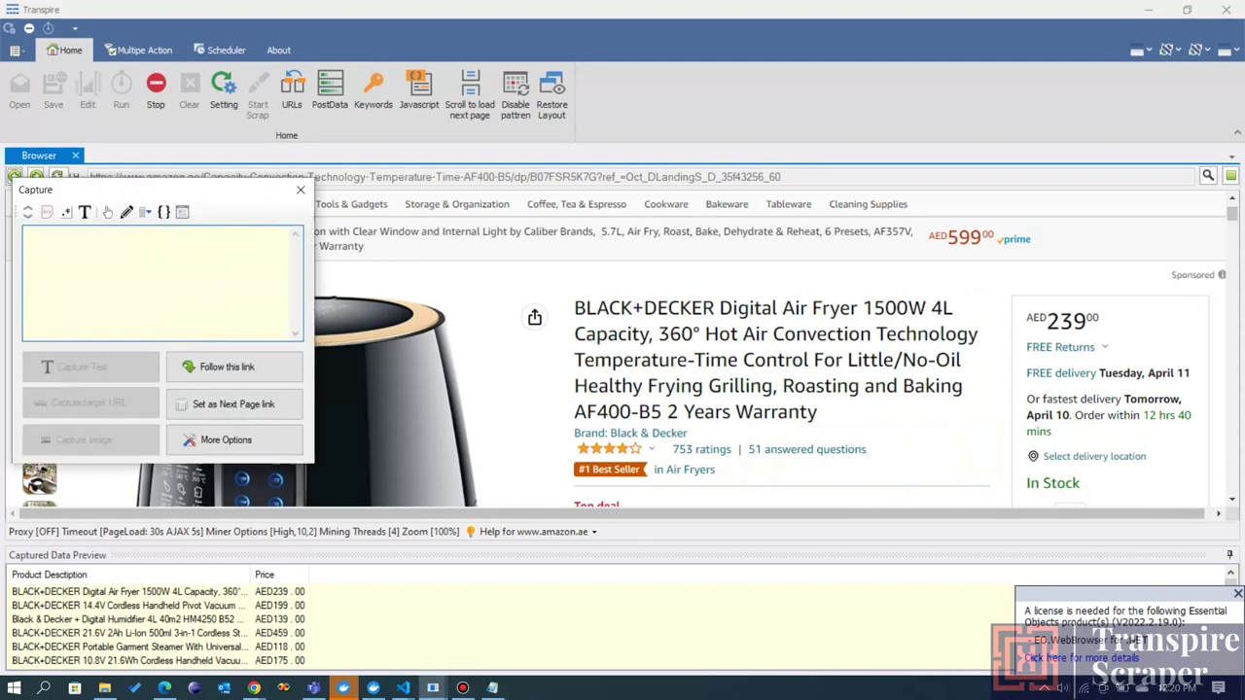
# - Capture the air fryer thumbnail as a downloaded image, include all similar images, and name the item Image
pyautogui.click(78, 440)
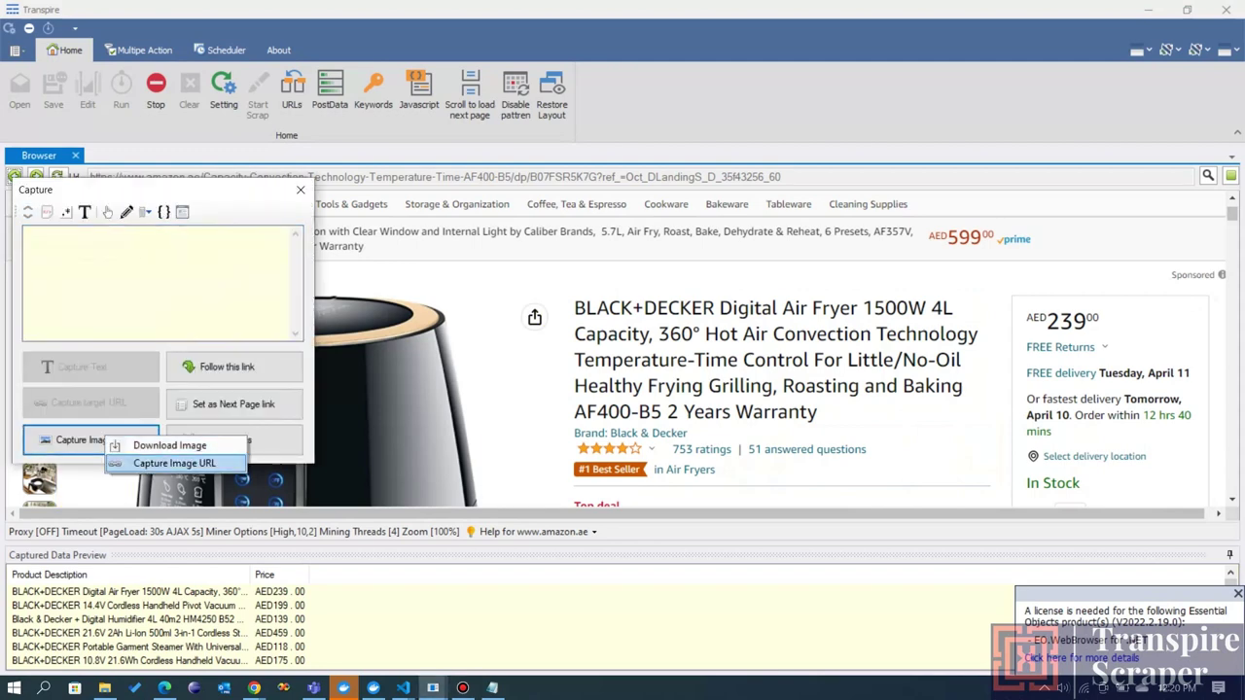
pyautogui.click(169, 445)
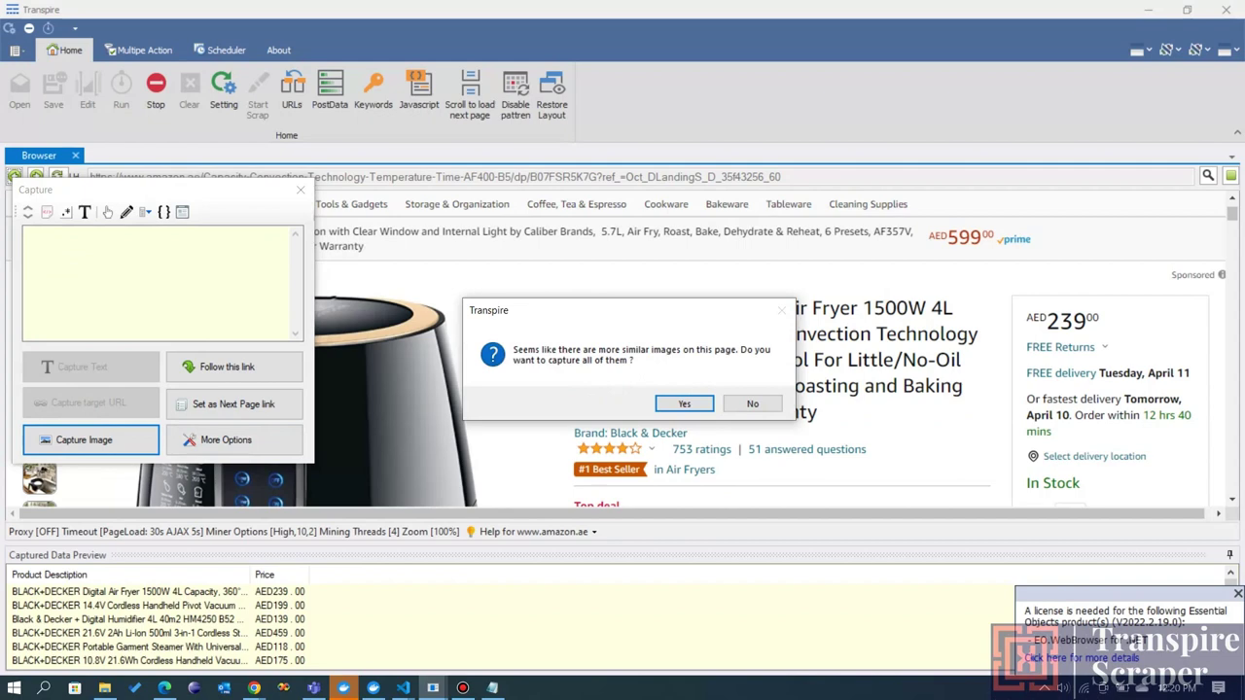
pyautogui.press('Return')
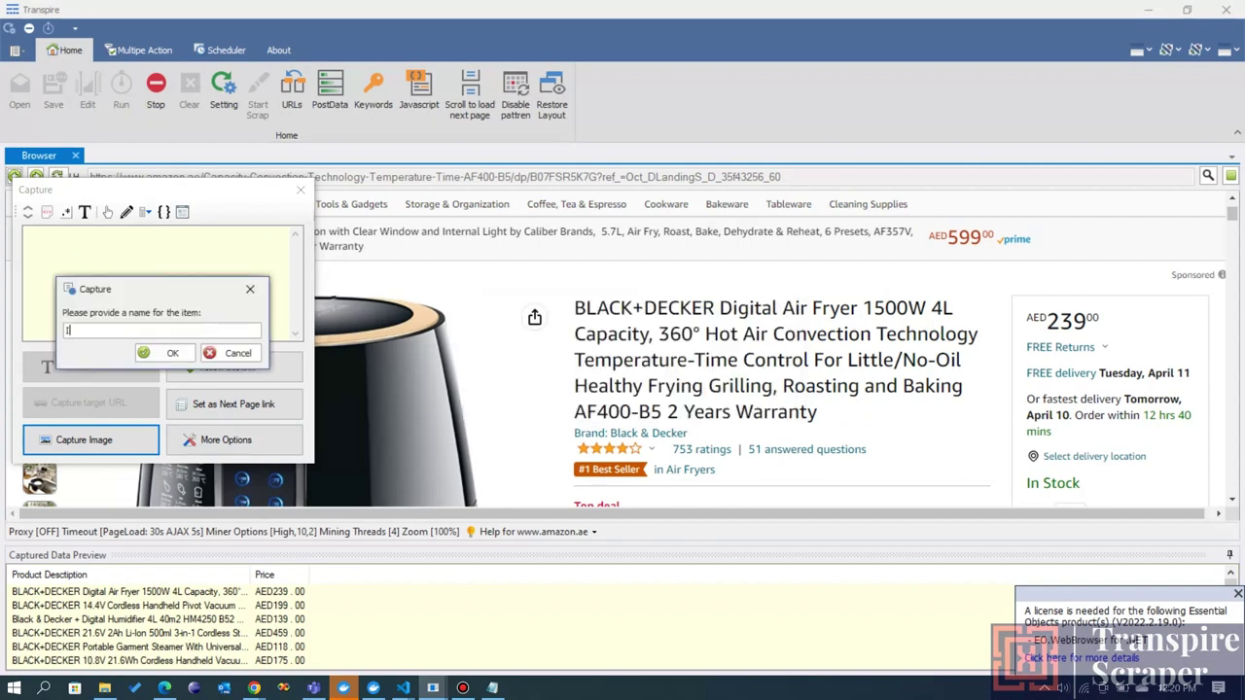
pyautogui.press('Return')
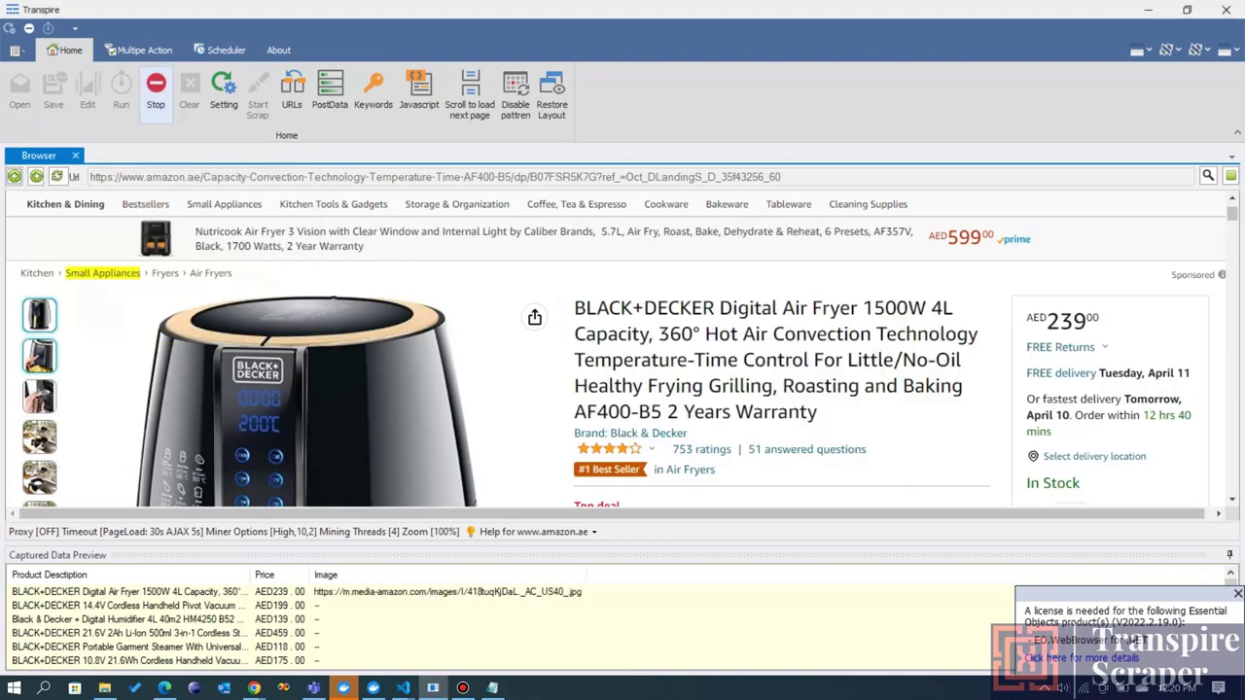
# - Stop configuring and set up a scrape that mines every page with automatic table scrolling
pyautogui.click(257, 92)
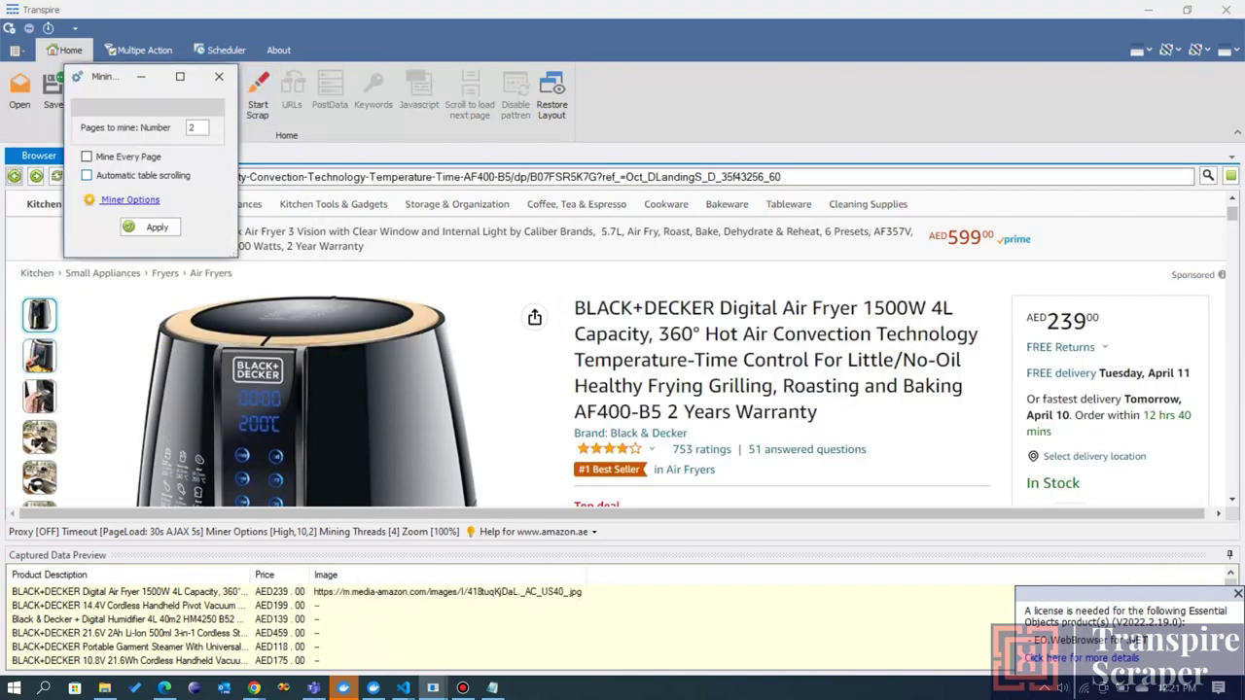
pyautogui.click(86, 175)
pyautogui.click(150, 227)
# - Start mining with New folder on Local Disk (C:) as the image directory, and bring that folder's window to the front
pyautogui.click(595, 539)
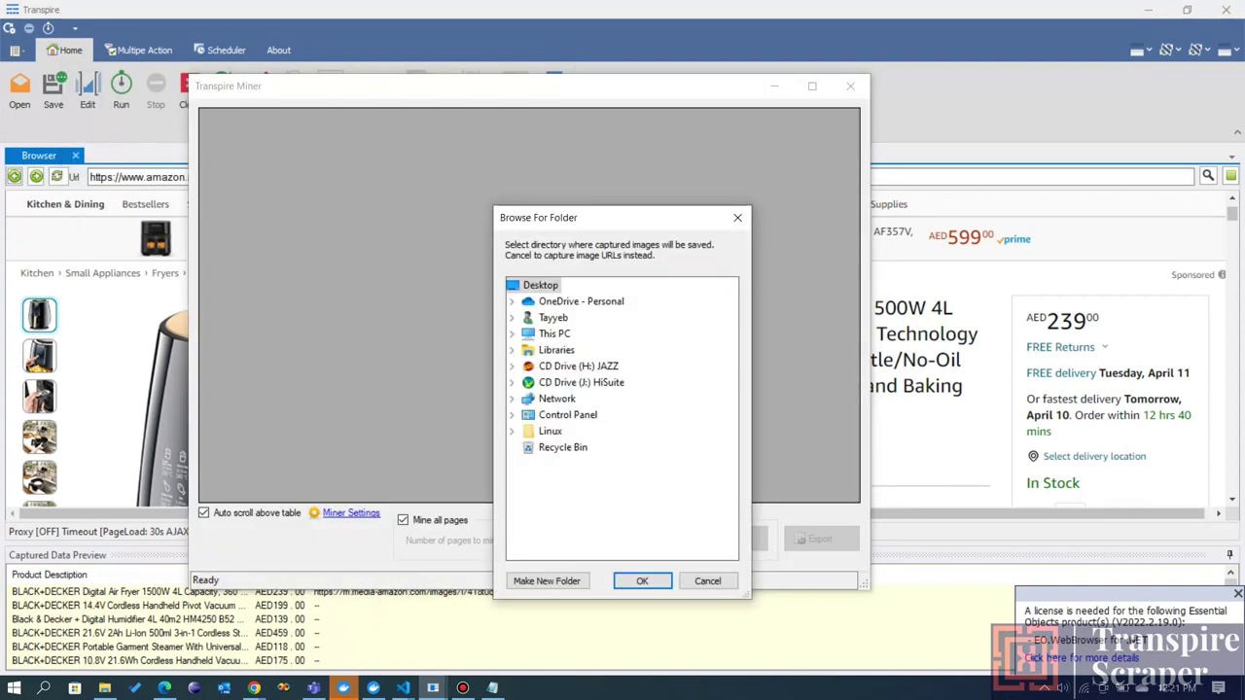
pyautogui.click(555, 333)
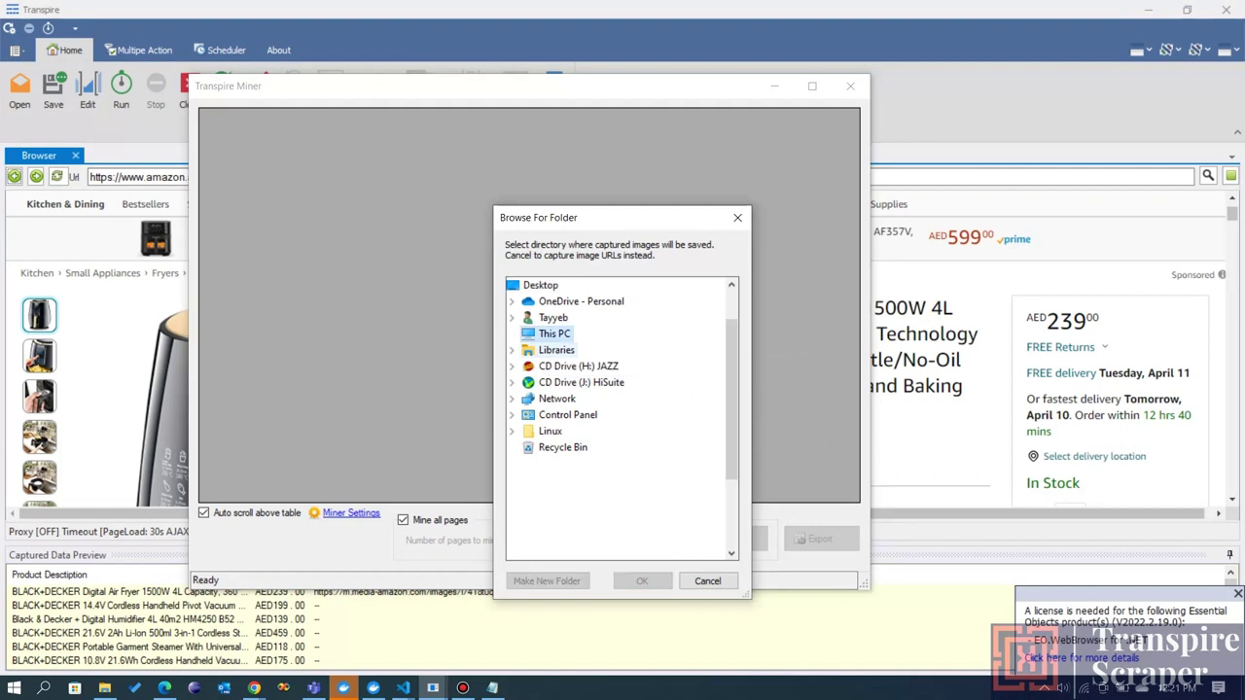
pyautogui.doubleClick(584, 382)
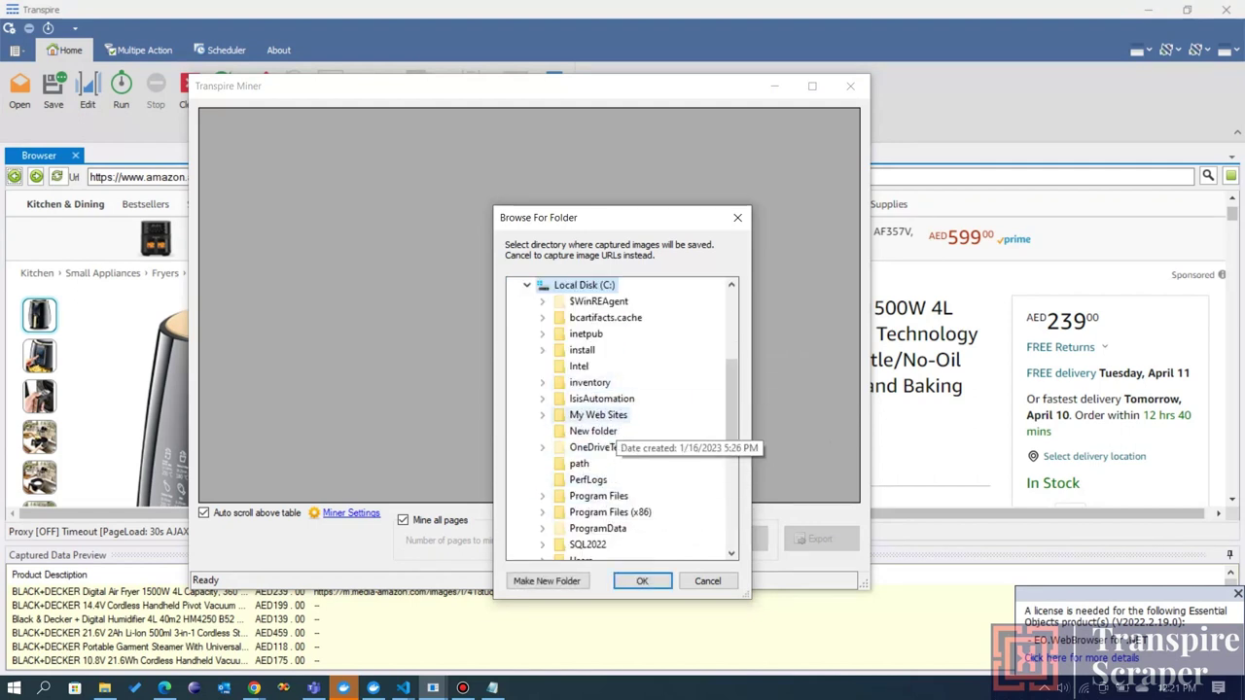
pyautogui.click(593, 431)
pyautogui.click(642, 581)
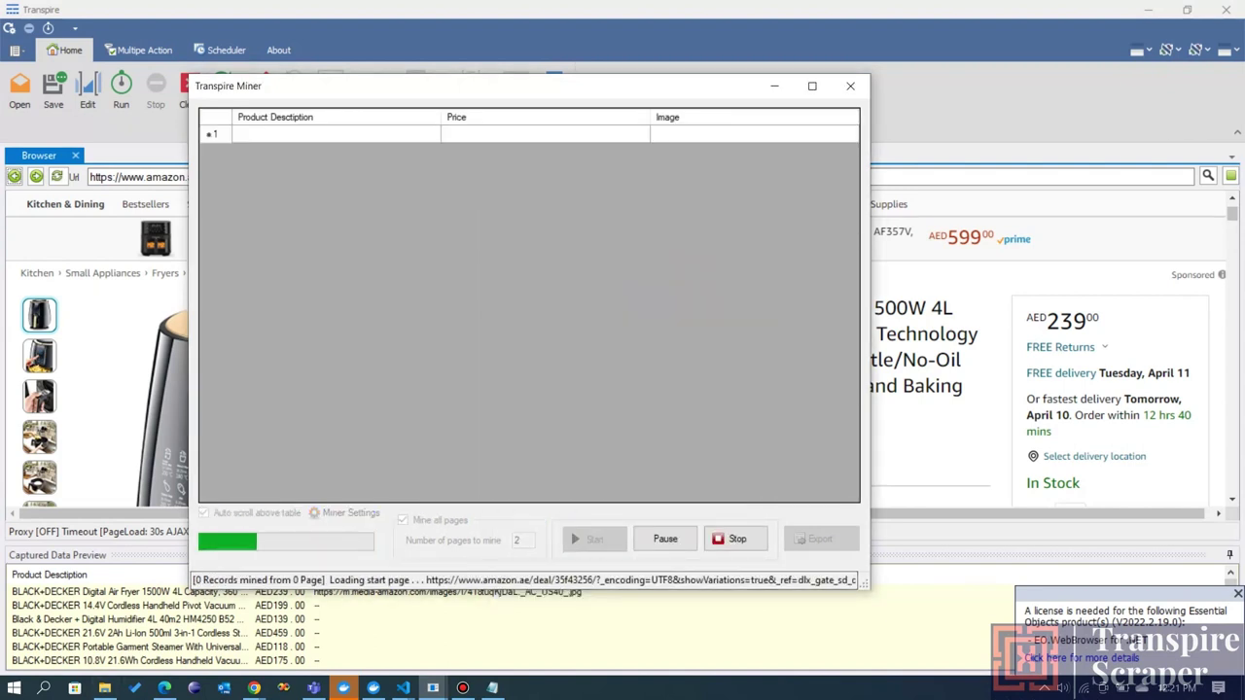
pyautogui.click(104, 688)
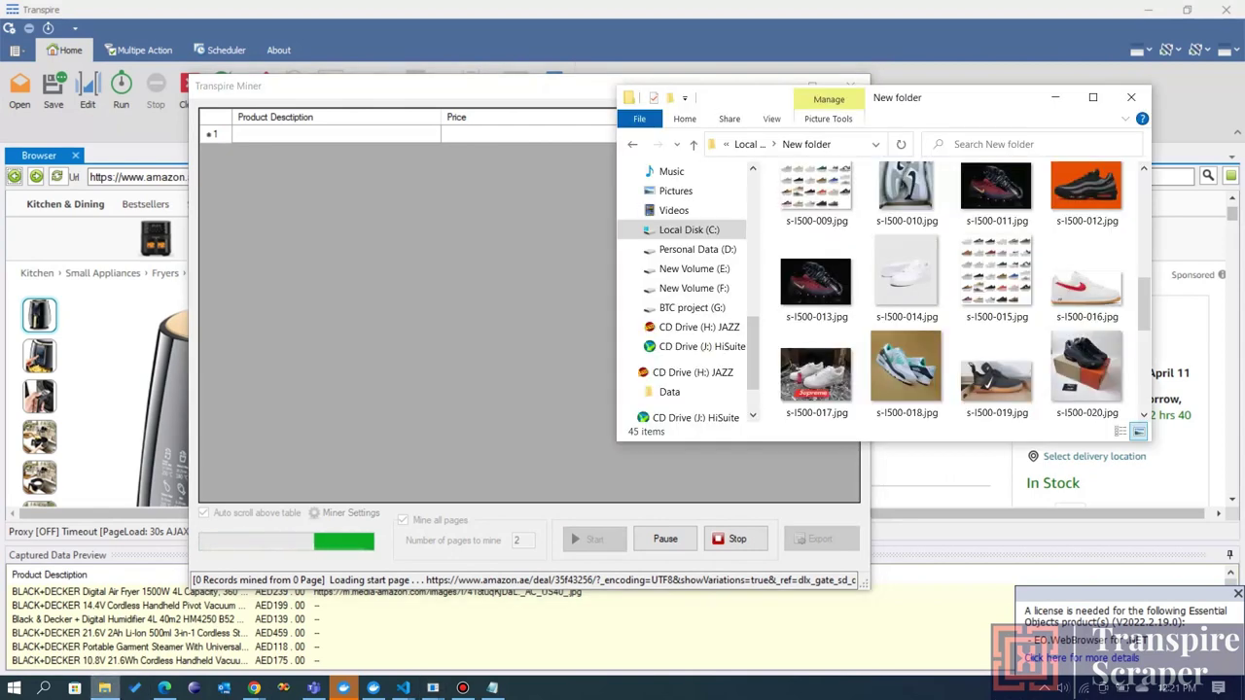
# - Delete all the existing image files from New folder on Local Disk (C:)
pyautogui.scroll(-5, 953, 292)
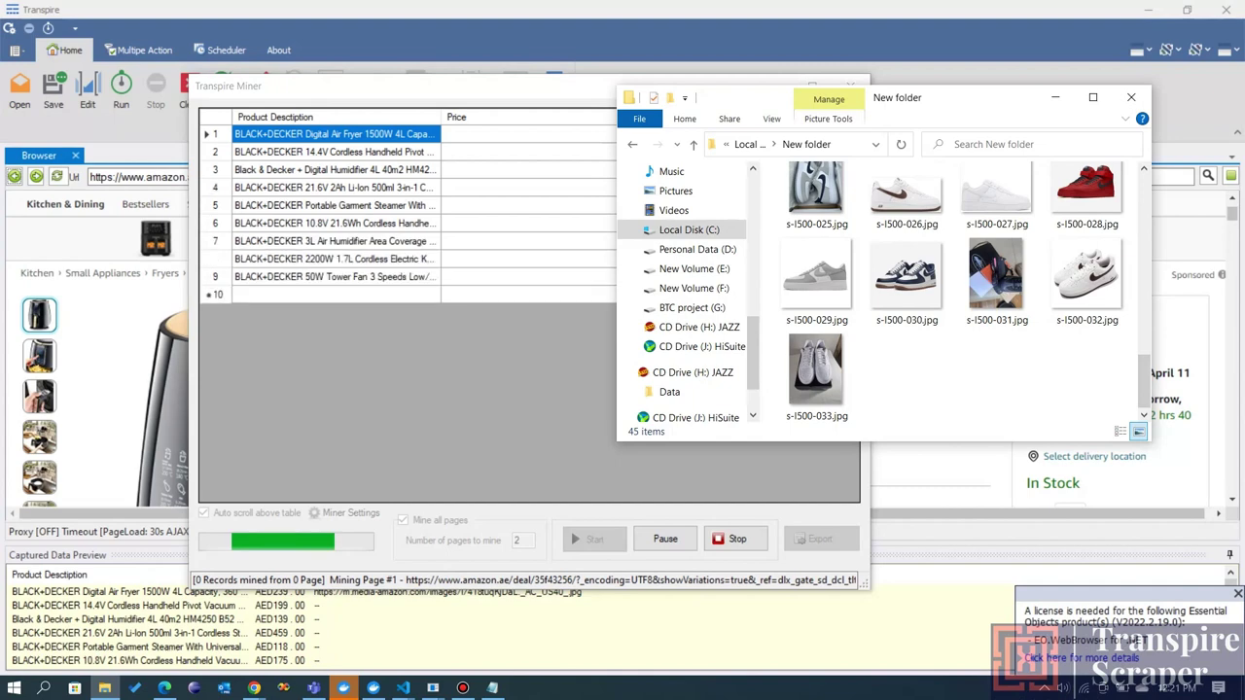
pyautogui.hotkey('ctrl', 'a')
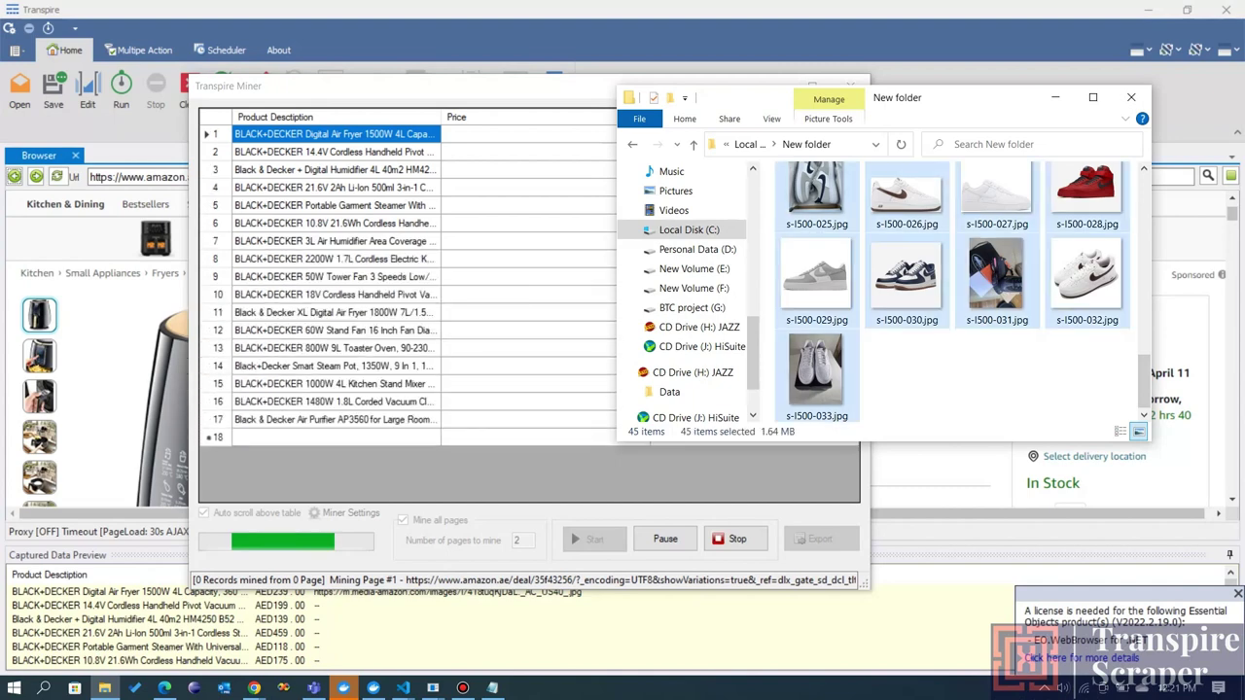
pyautogui.press('Delete')
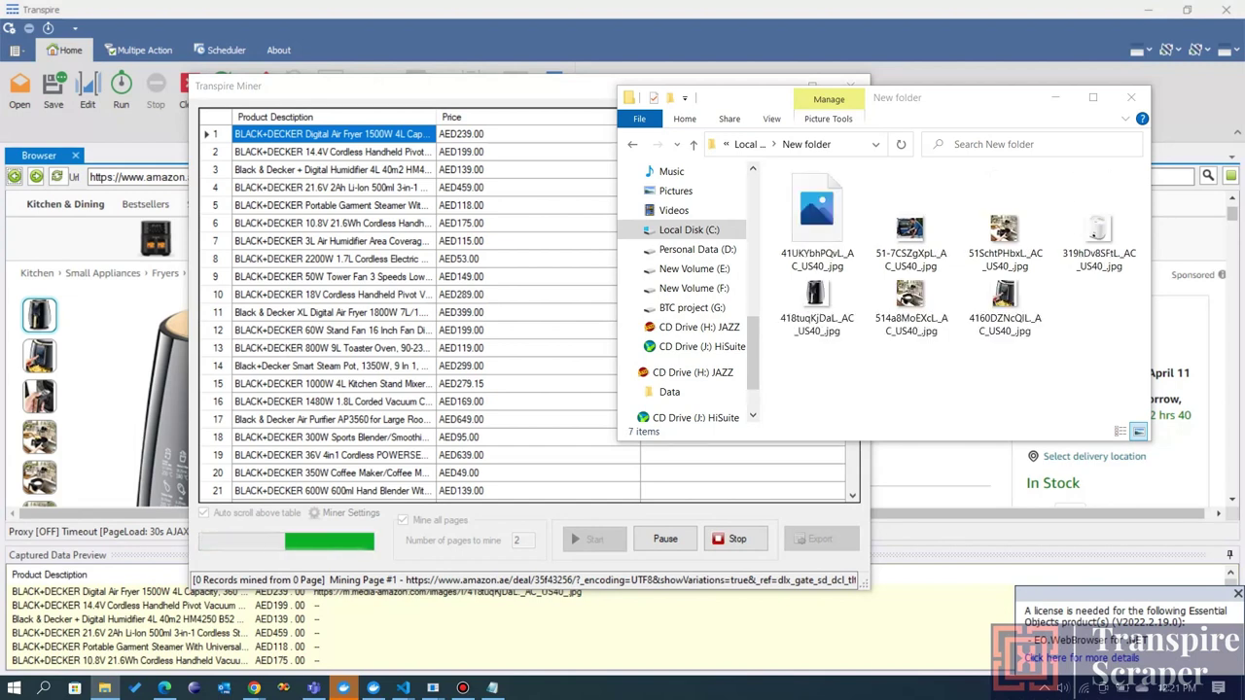
# - Enlarge and reposition the New folder window and examine the downloaded product images during mining
pyautogui.moveTo(618, 440); pyautogui.dragTo(456, 496)
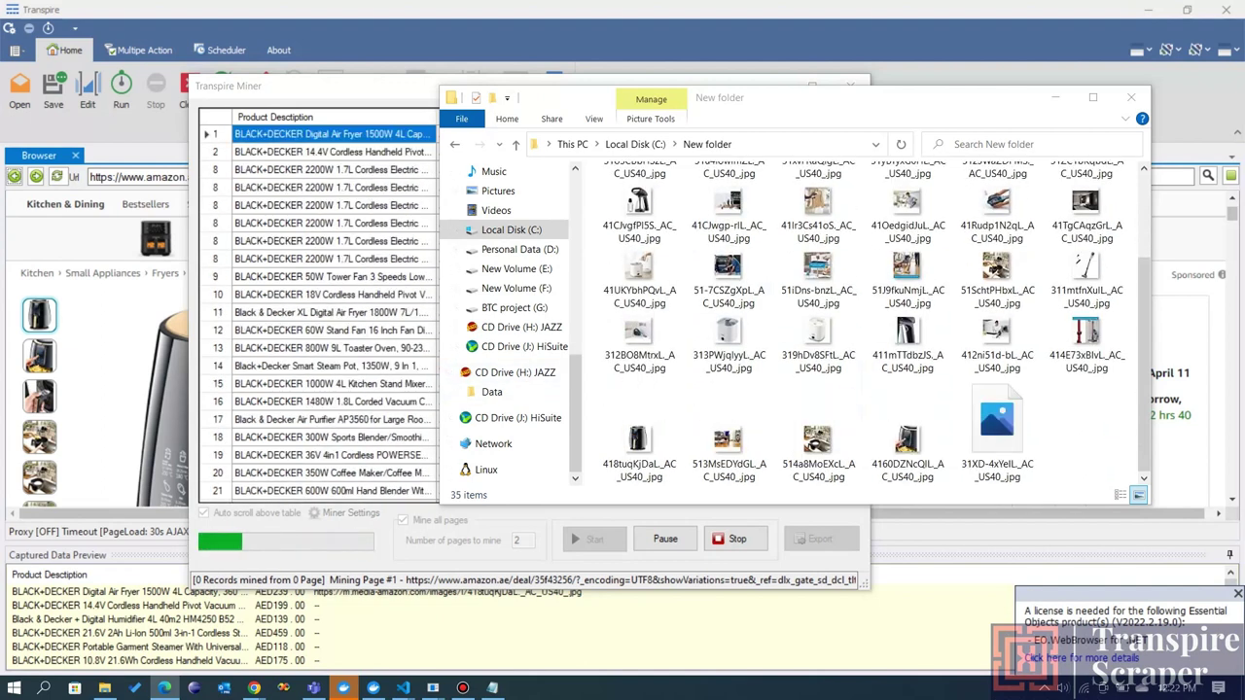
pyautogui.moveTo(856, 97); pyautogui.dragTo(694, 194)
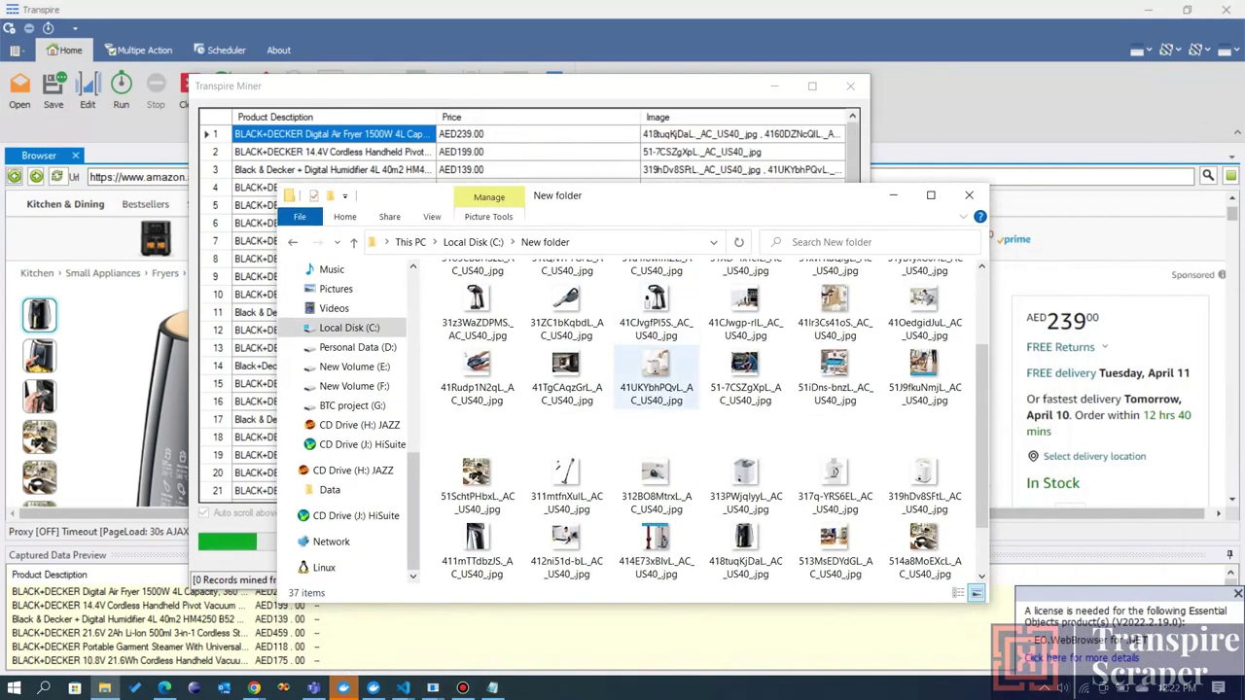
pyautogui.scroll(-2, 671, 368)
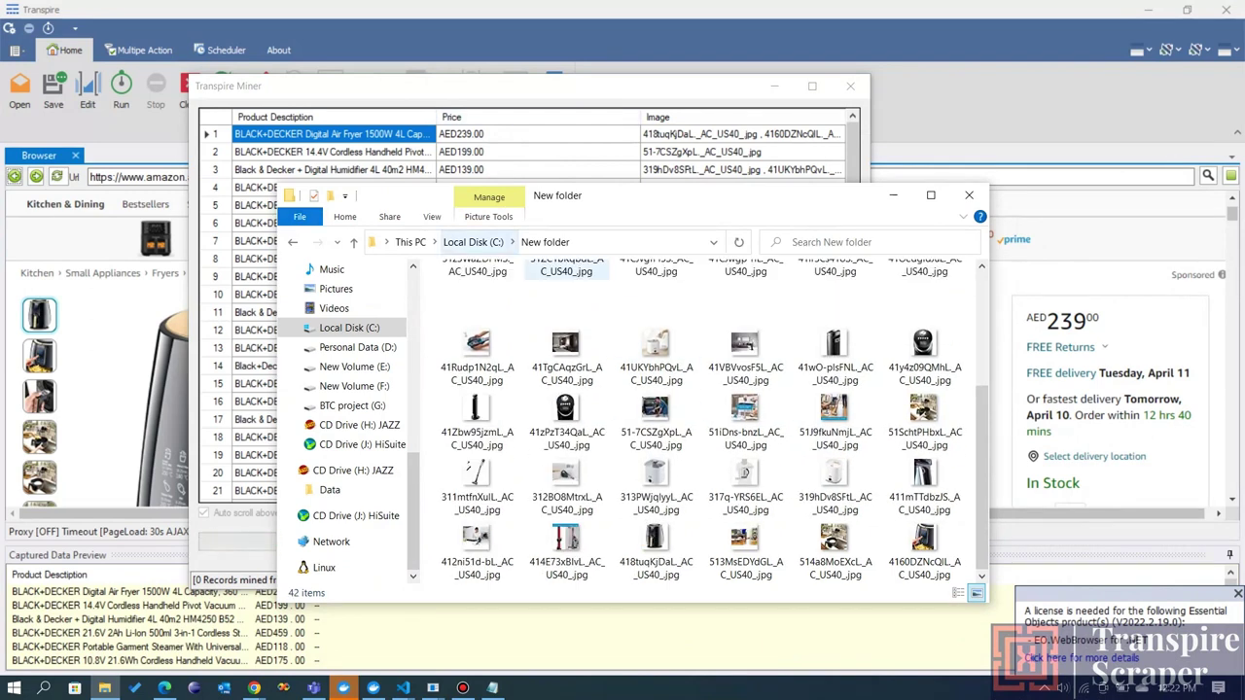
pyautogui.scroll(-2, 745, 384)
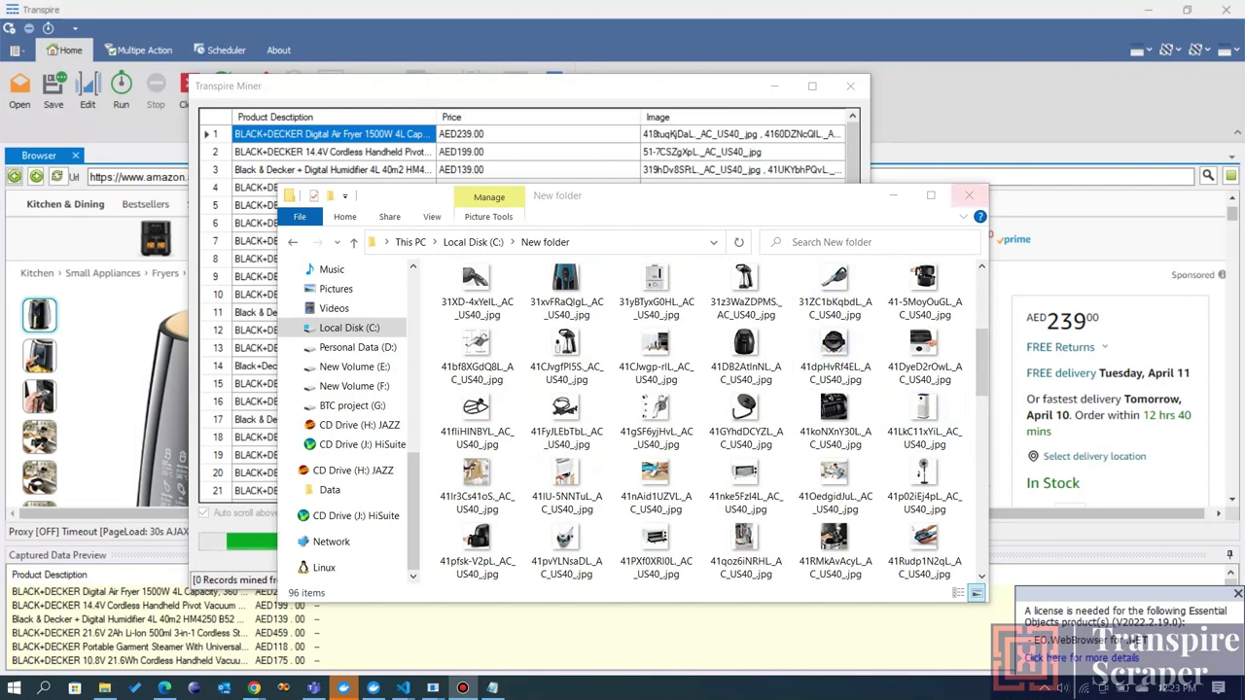
# - Close the New folder window and the finished miner window
pyautogui.click(969, 195)
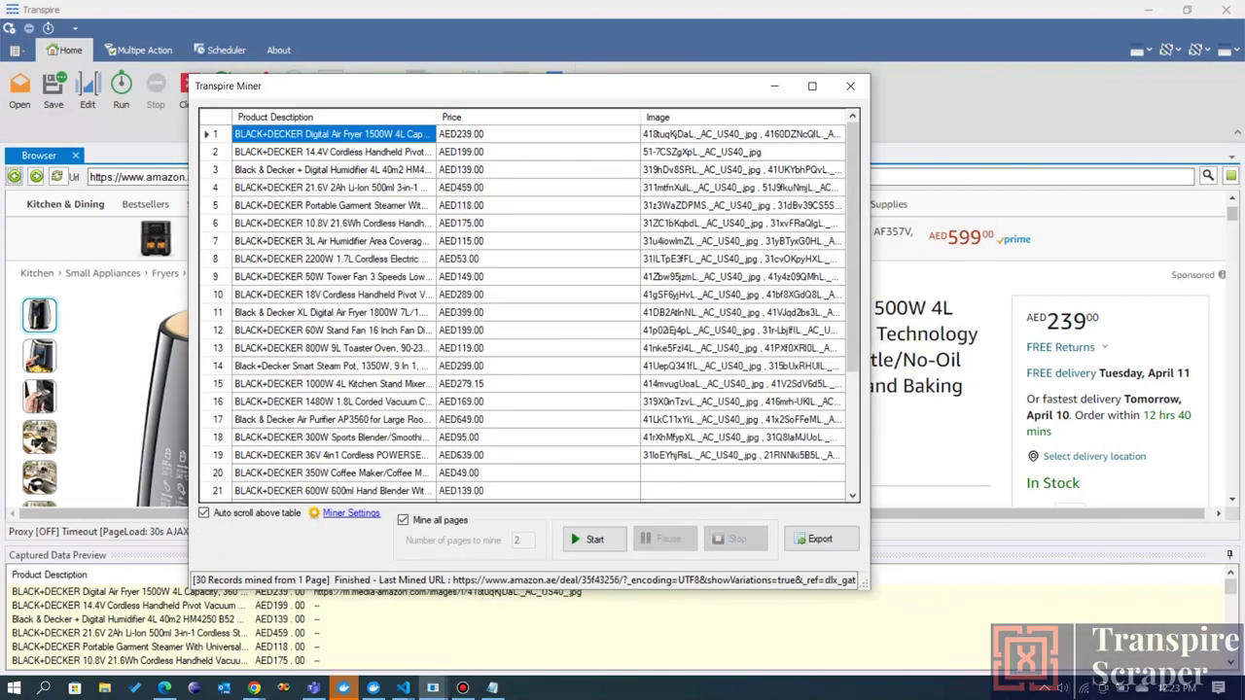
pyautogui.click(850, 86)
pyautogui.click(747, 403)
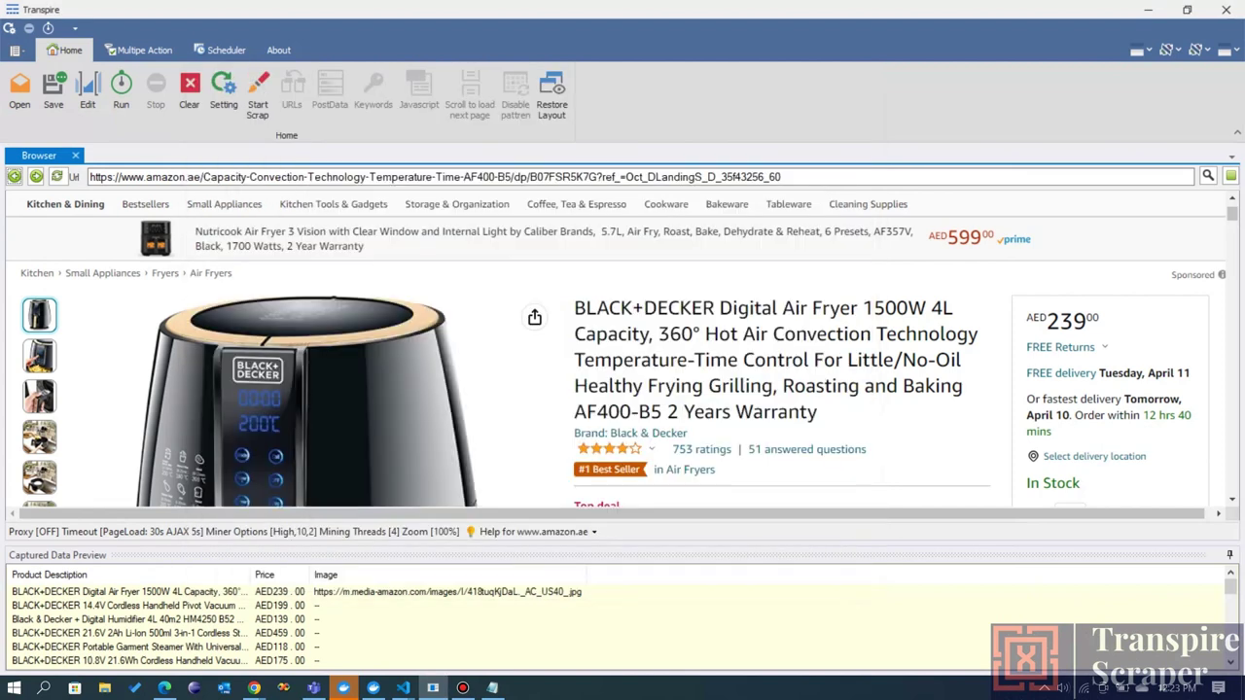
# - Set the image settings to use the value in column 1 as the image file name, and apply them
pyautogui.click(223, 92)
pyautogui.click(711, 170)
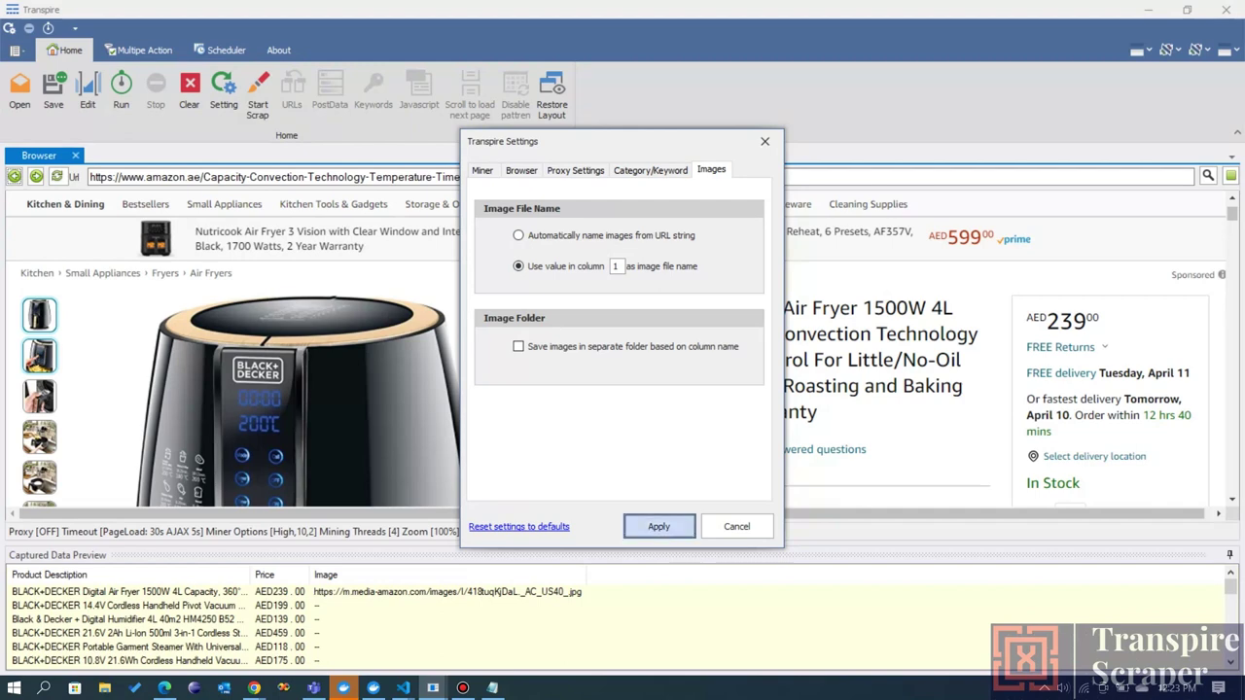
pyautogui.click(659, 526)
# - Start a new scrape and mine it with New folder on Local Disk (C:) as the directory for captured images
pyautogui.click(258, 94)
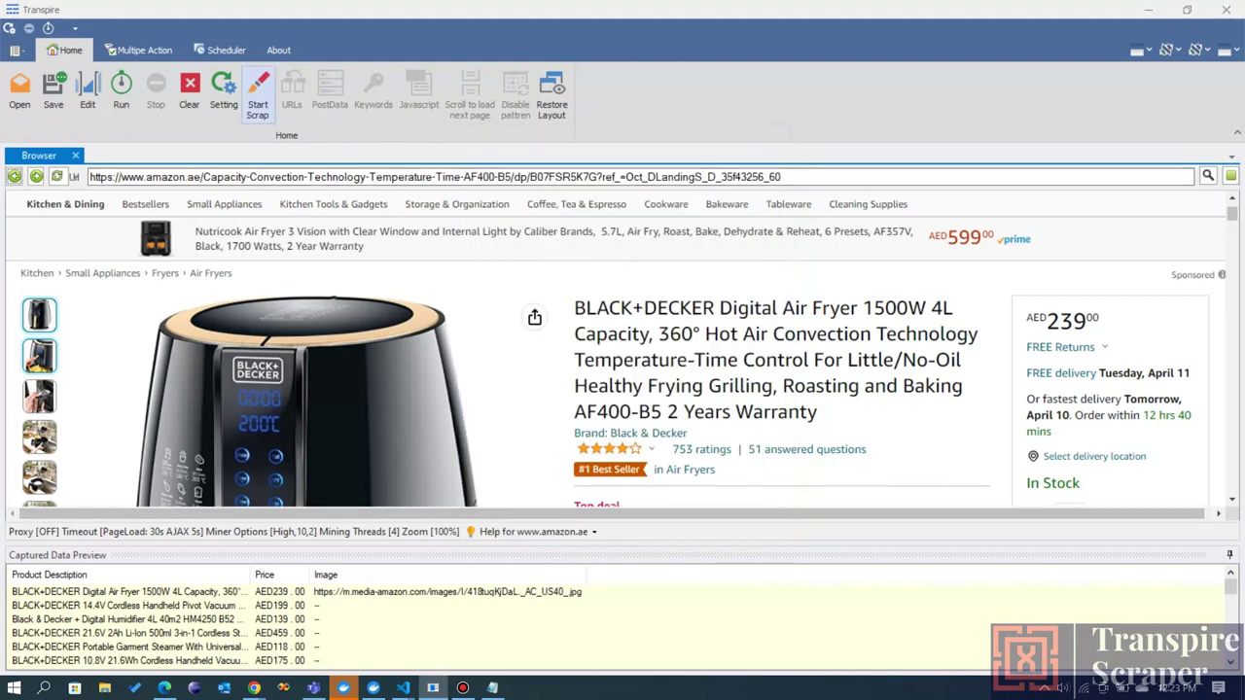
pyautogui.click(157, 226)
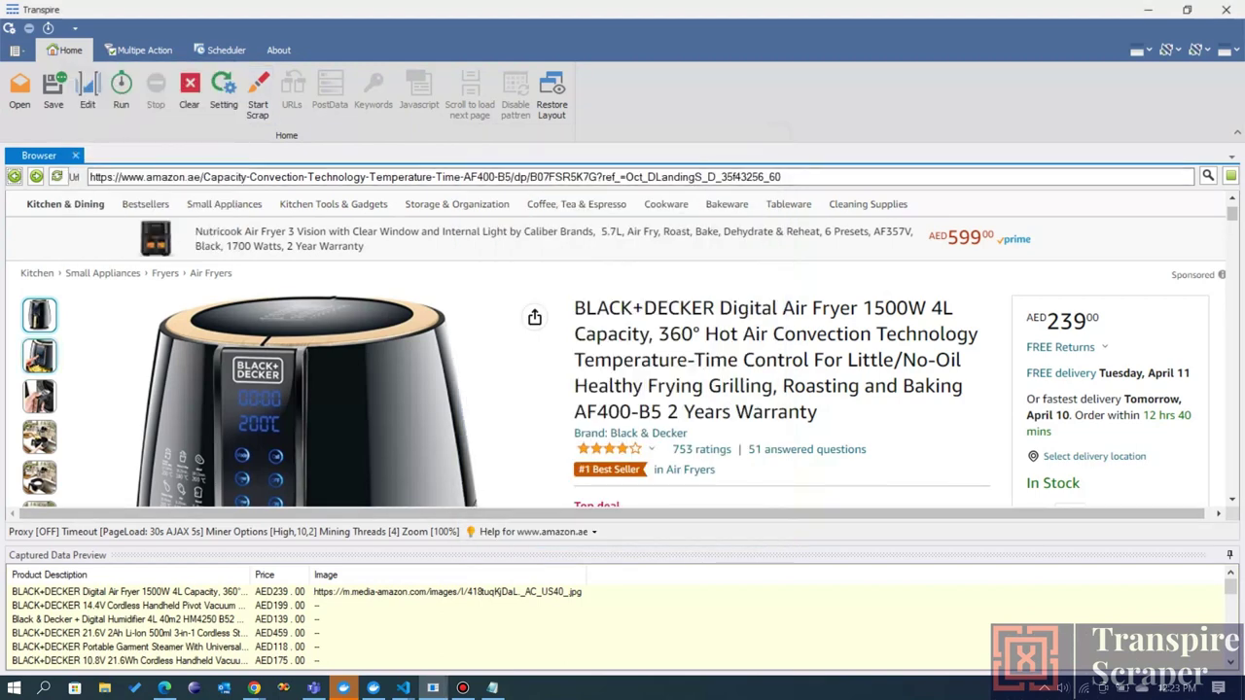
pyautogui.click(594, 539)
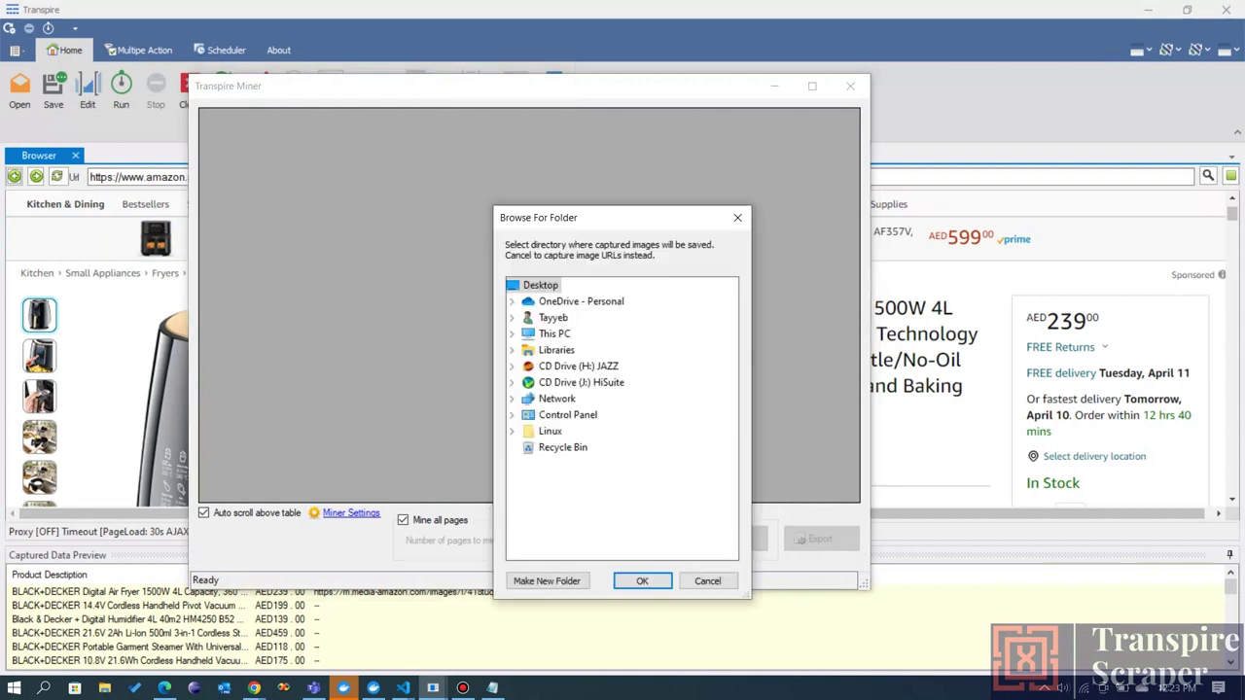
pyautogui.doubleClick(555, 334)
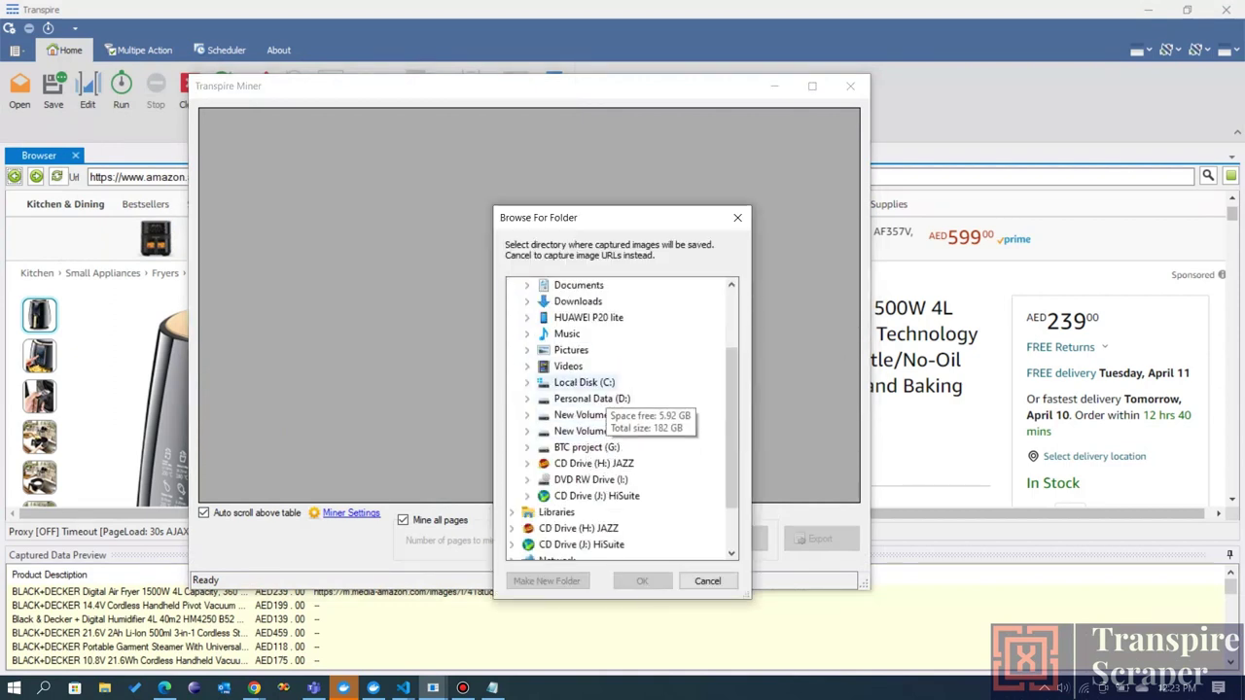
pyautogui.doubleClick(583, 382)
pyautogui.scroll(-1, 588, 389)
pyautogui.click(592, 383)
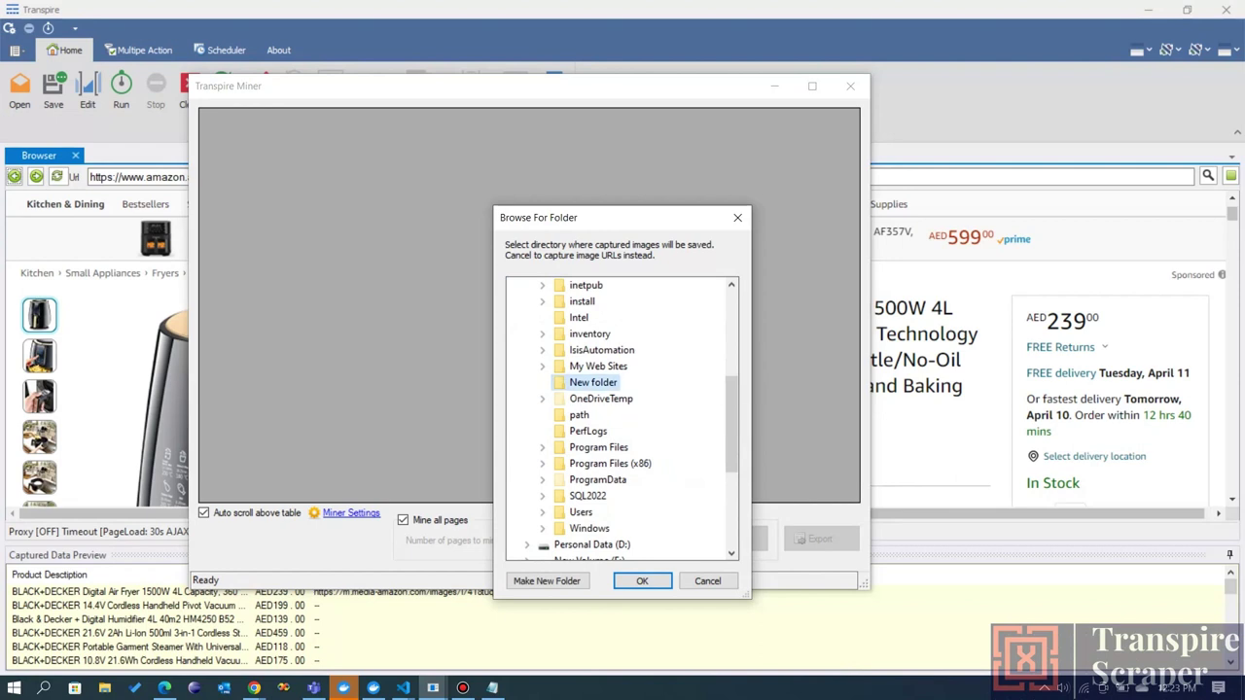
pyautogui.click(642, 581)
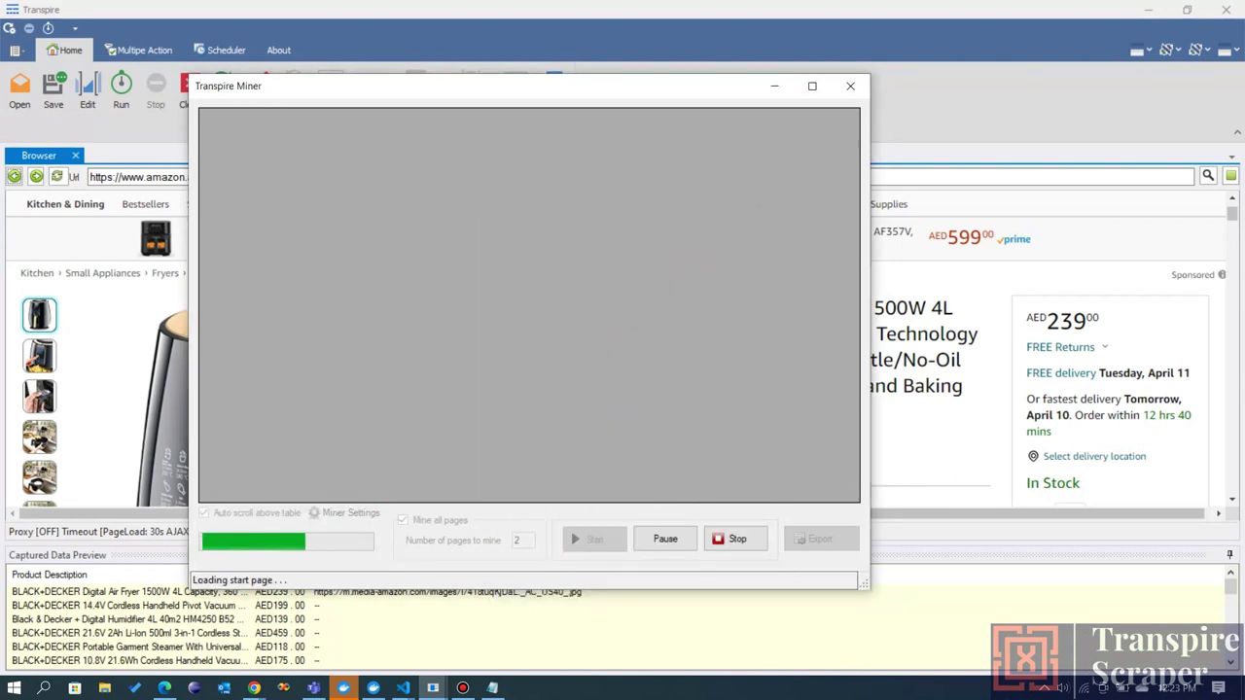